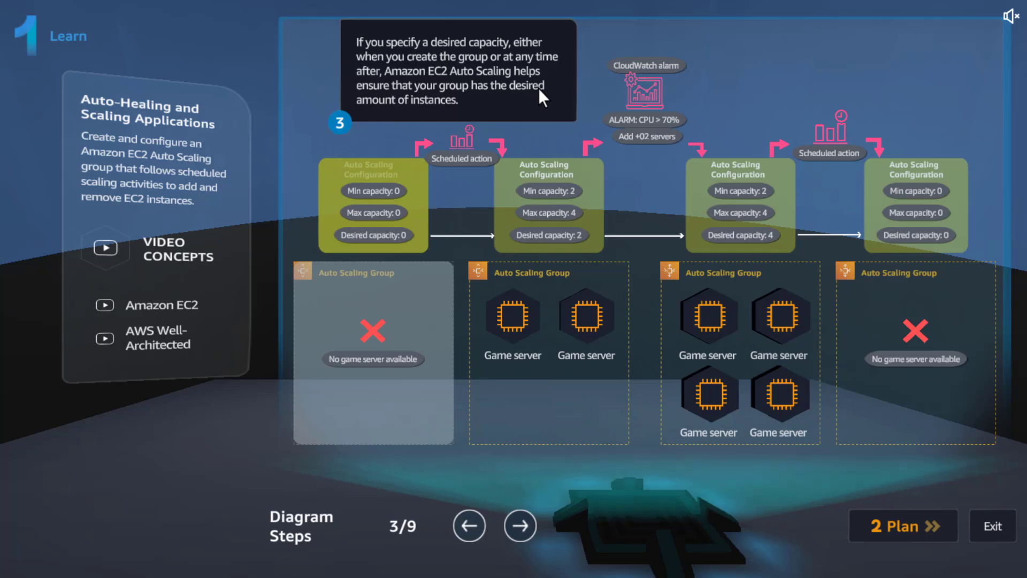
# Review diagram steps 4 to 9 on scheduled scaling, dynamic scaling, and the CloudWatch CPU alarm.
pyautogui.click(519, 519)
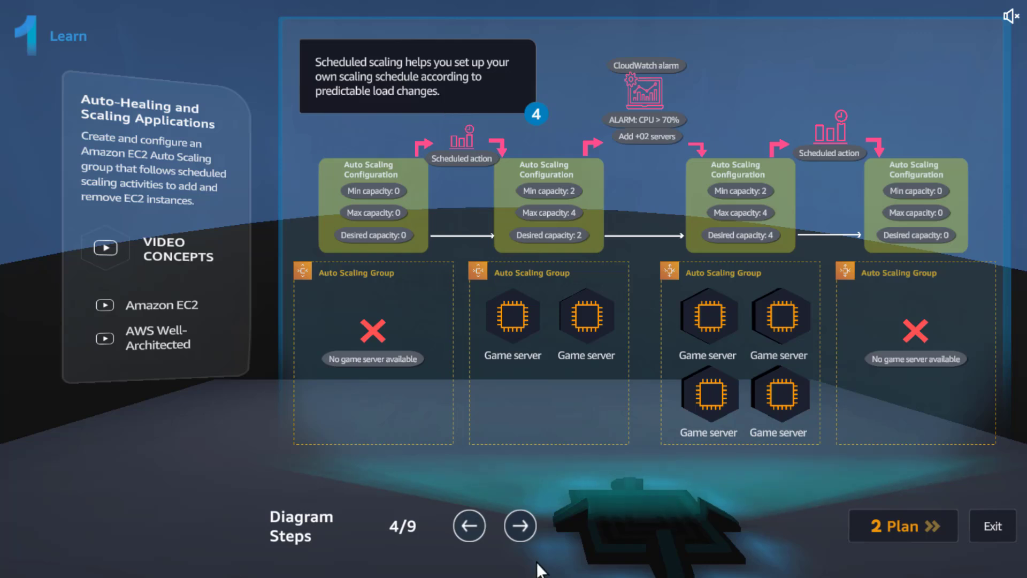
pyautogui.click(516, 529)
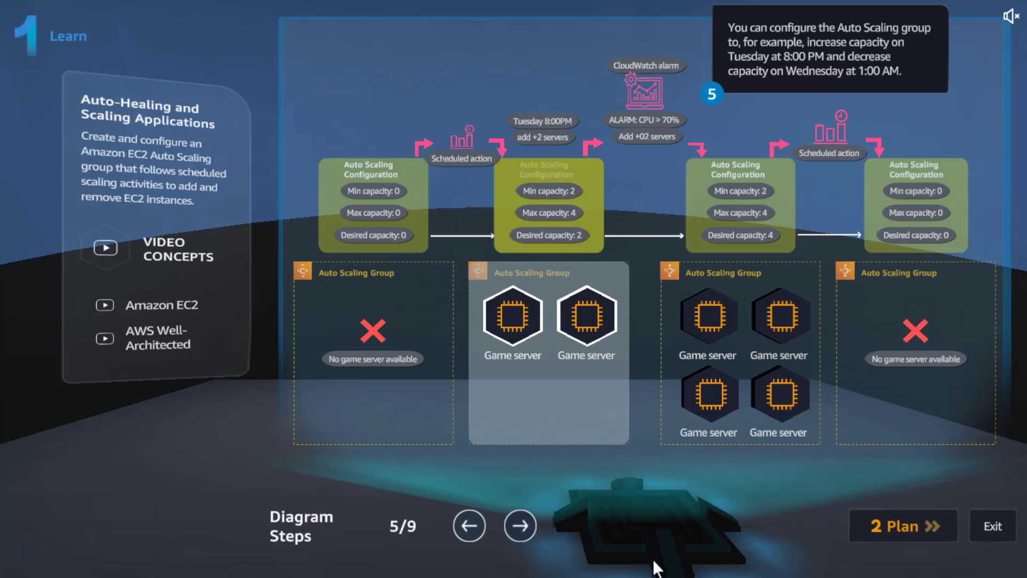
pyautogui.click(516, 528)
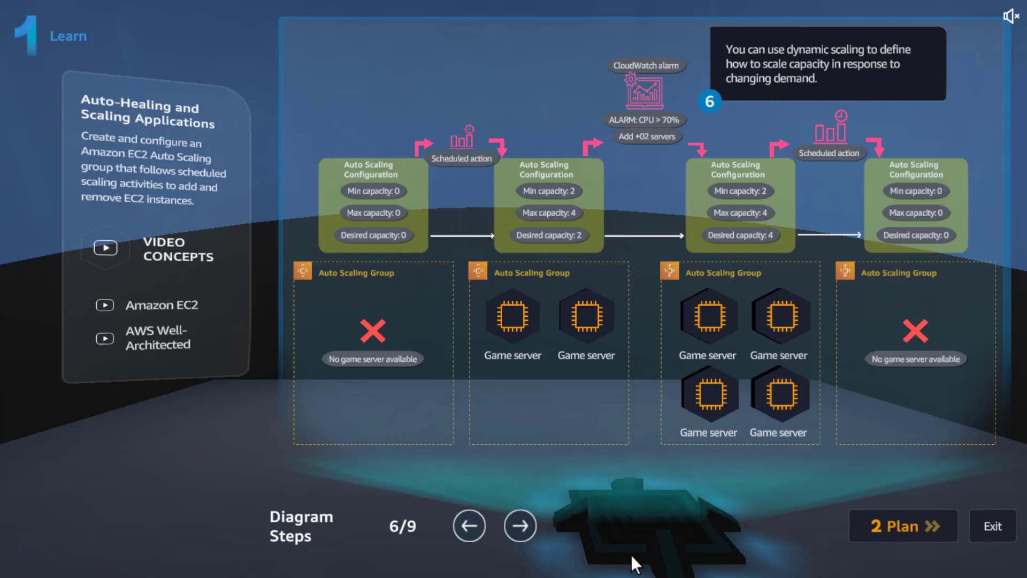
pyautogui.click(515, 533)
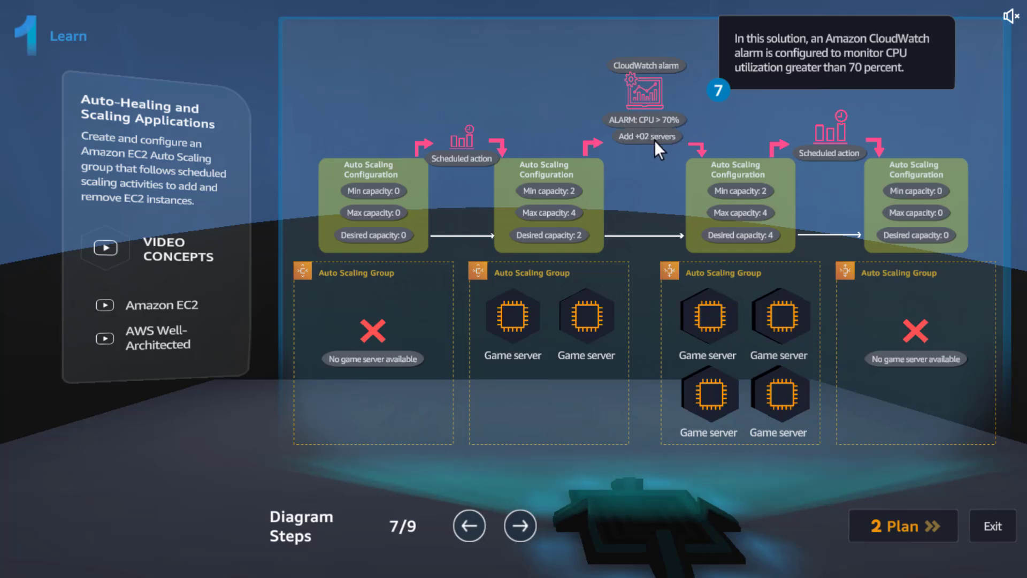
pyautogui.click(522, 532)
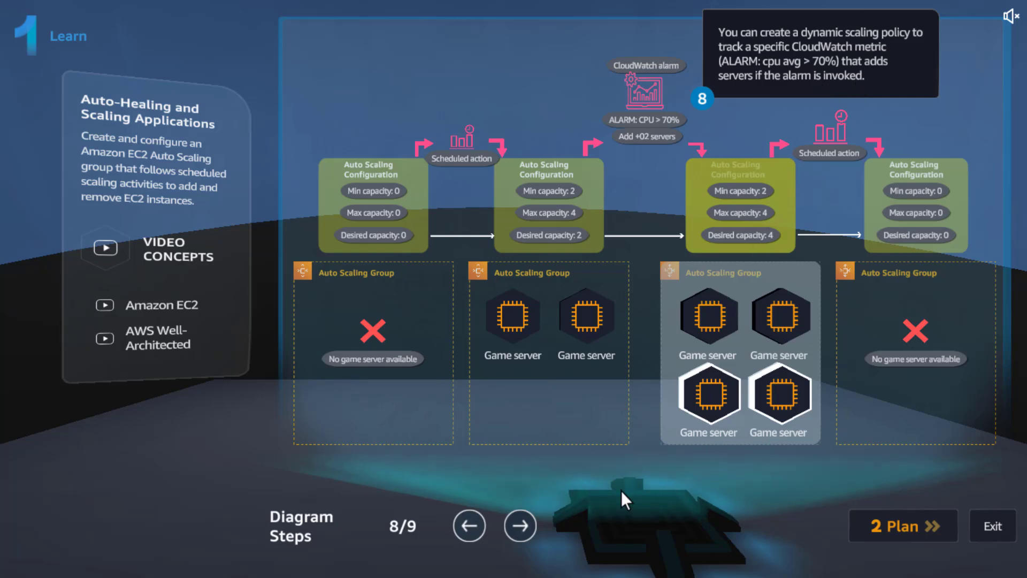
pyautogui.click(519, 530)
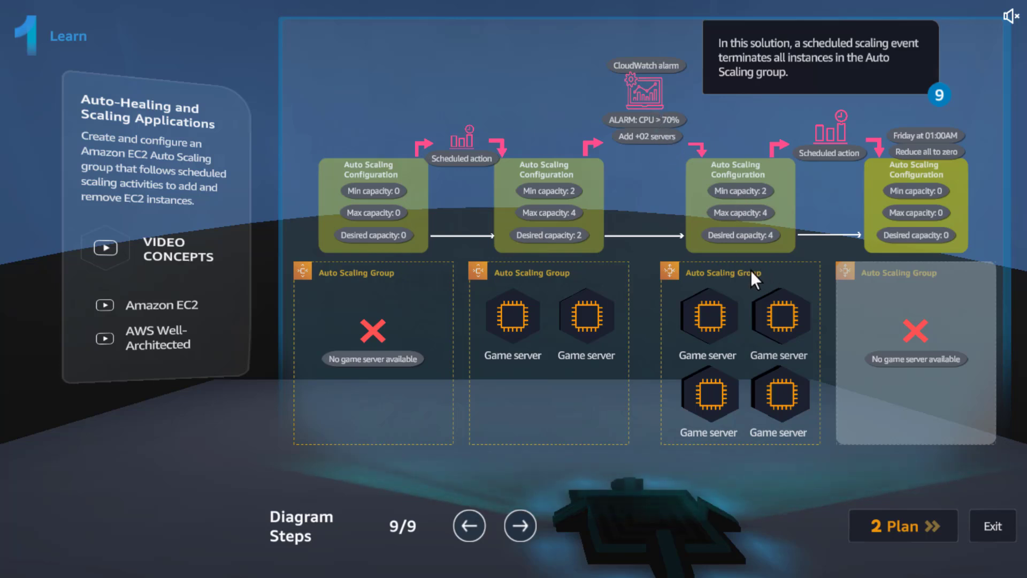
# Show the DIY goal on the Plan stage's diagram and start the lab in the Practice stage.
pyautogui.click(910, 524)
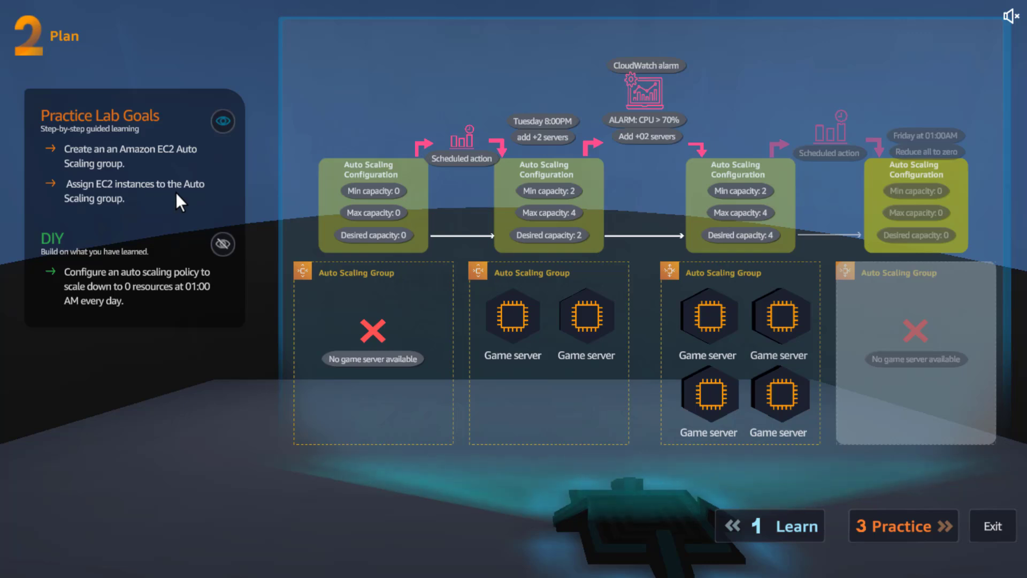
pyautogui.click(223, 245)
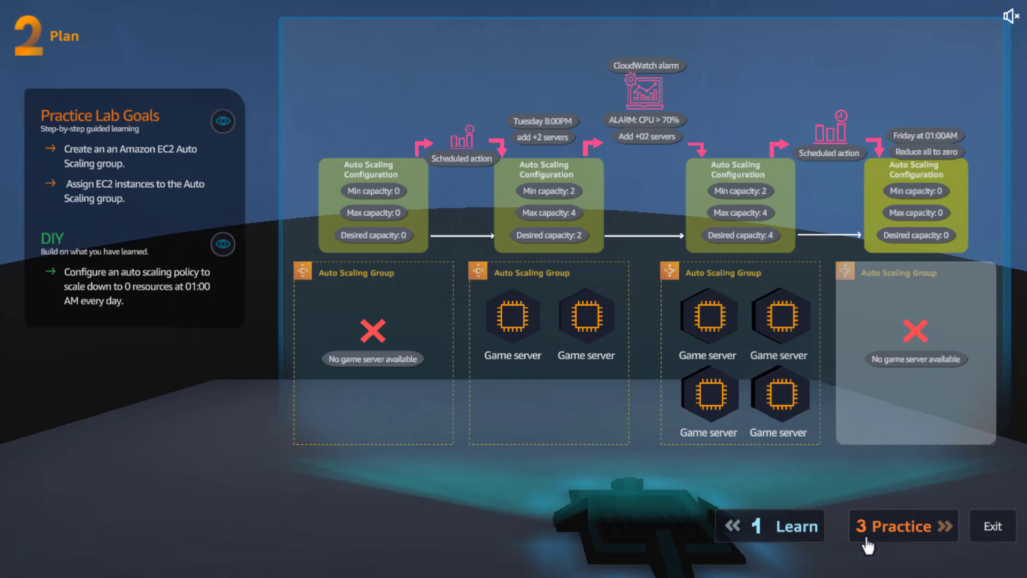
pyautogui.click(882, 530)
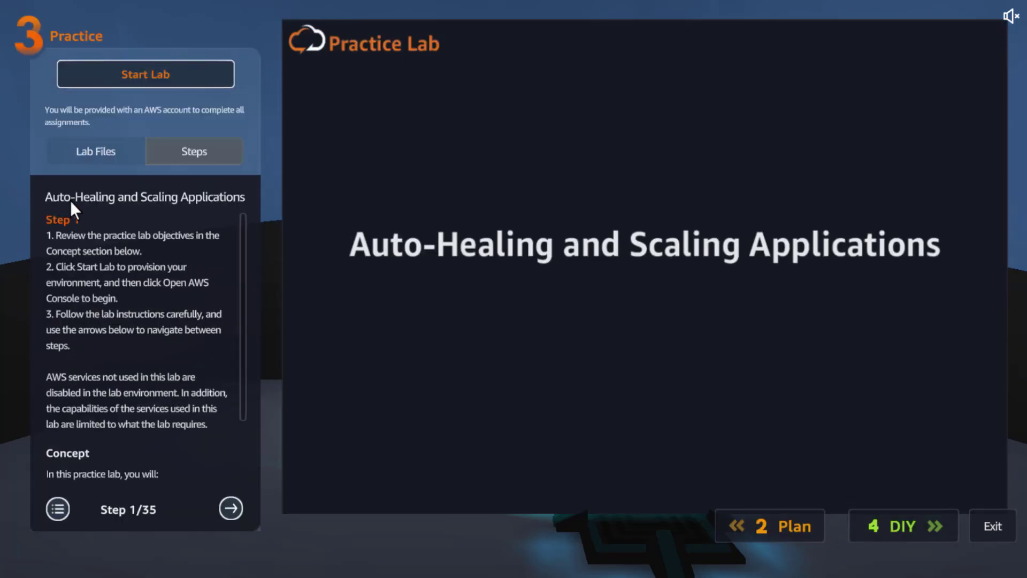
pyautogui.click(165, 73)
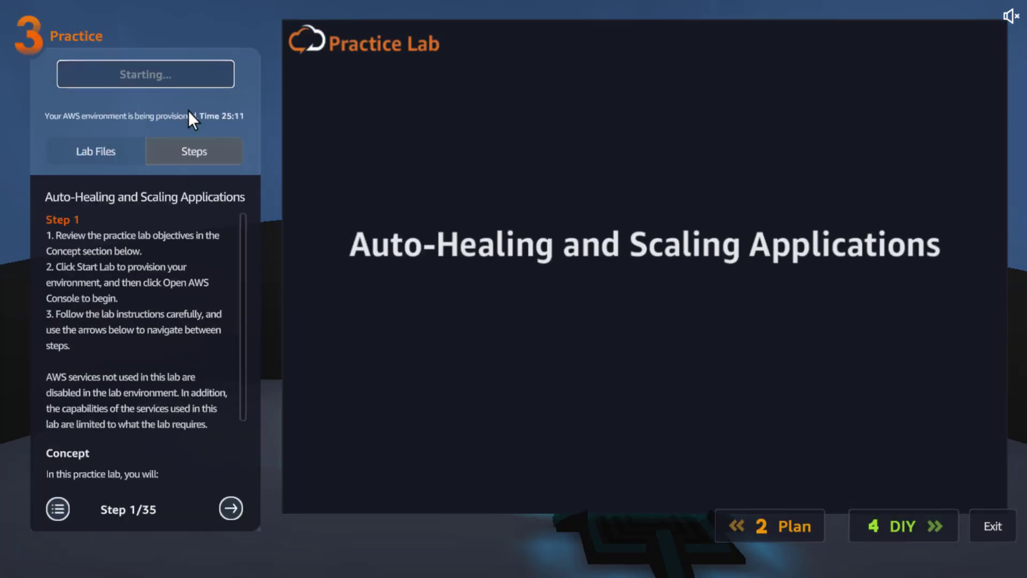
# Read practice lab steps 2 to 4 on opening EC2 and finding the Game Server instance.
pyautogui.click(231, 508)
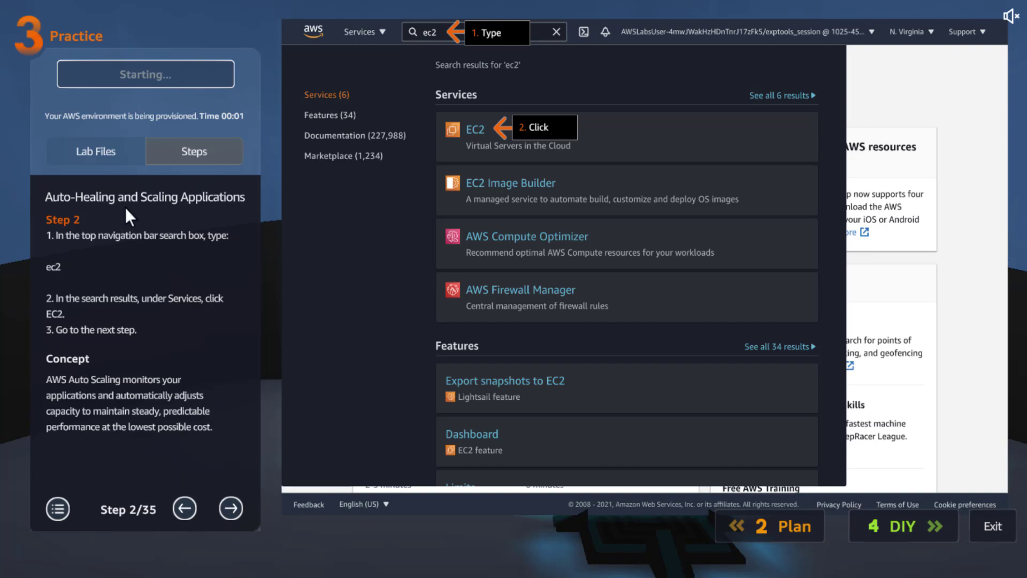
pyautogui.click(233, 513)
pyautogui.click(232, 512)
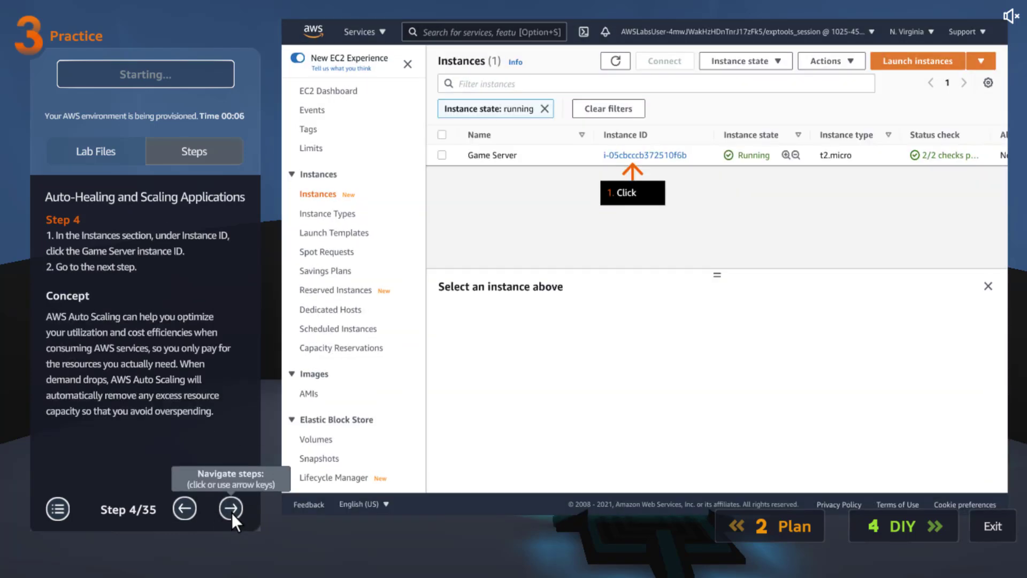
pyautogui.click(185, 508)
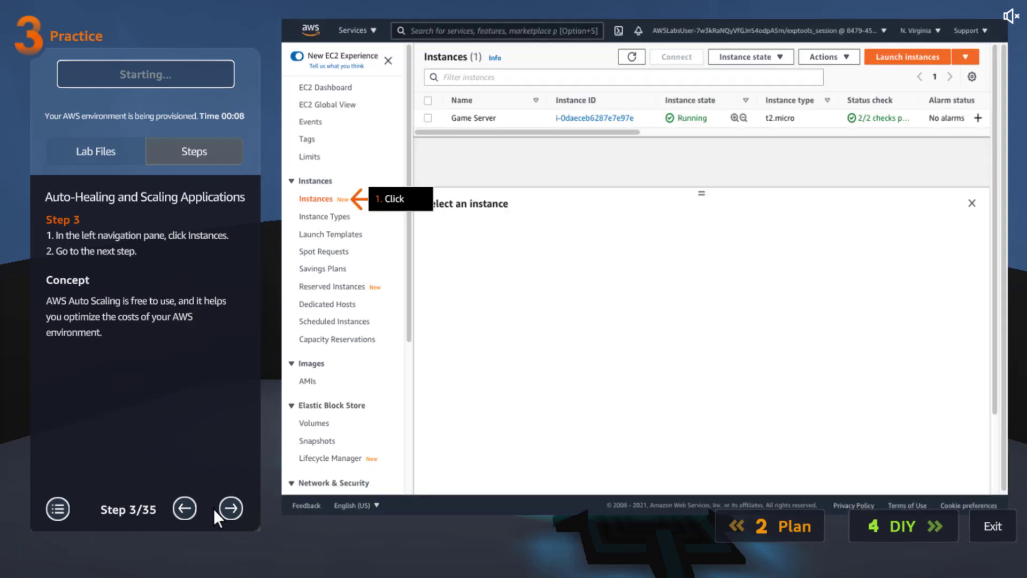
pyautogui.click(179, 507)
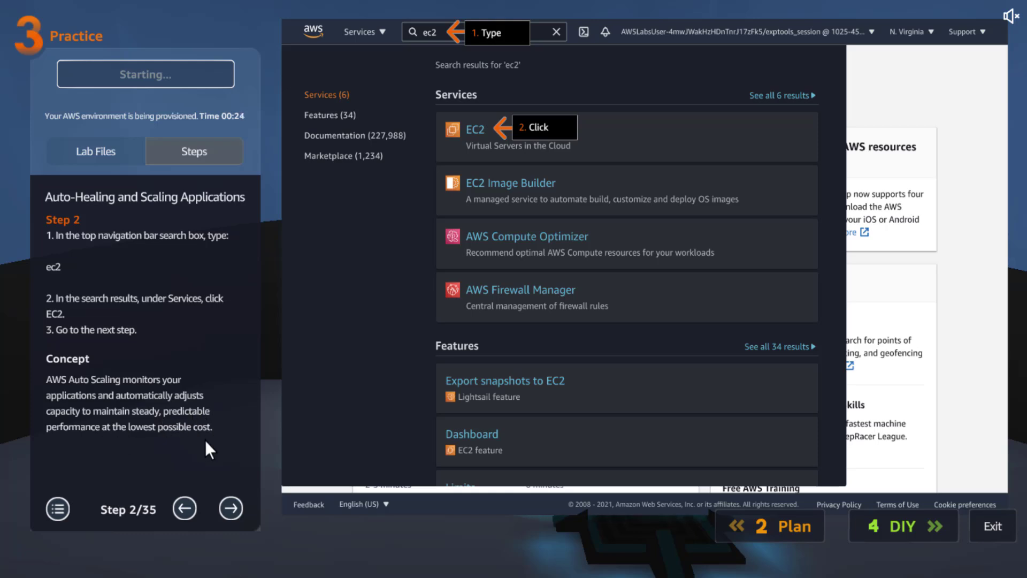
pyautogui.click(231, 508)
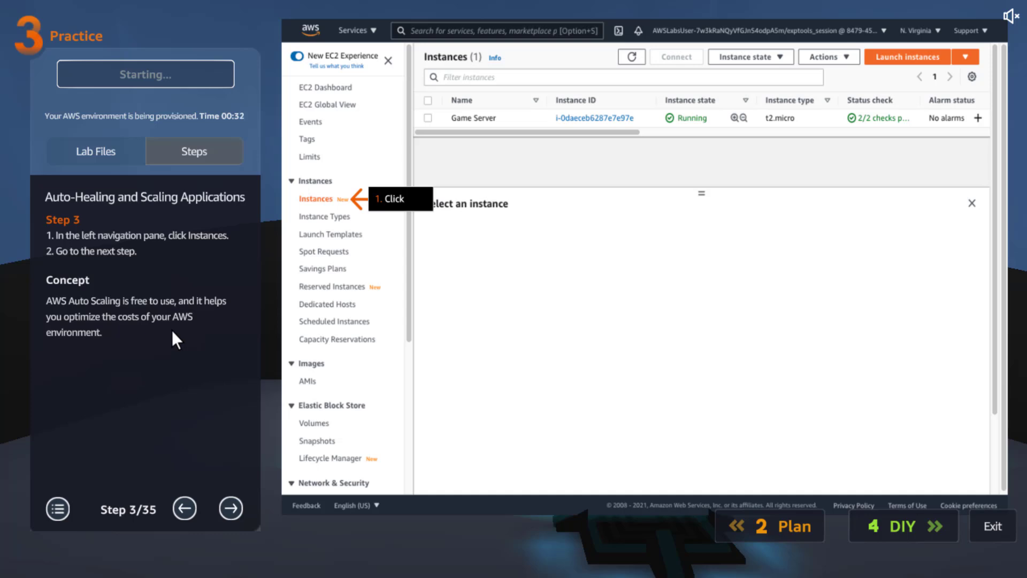
pyautogui.click(228, 505)
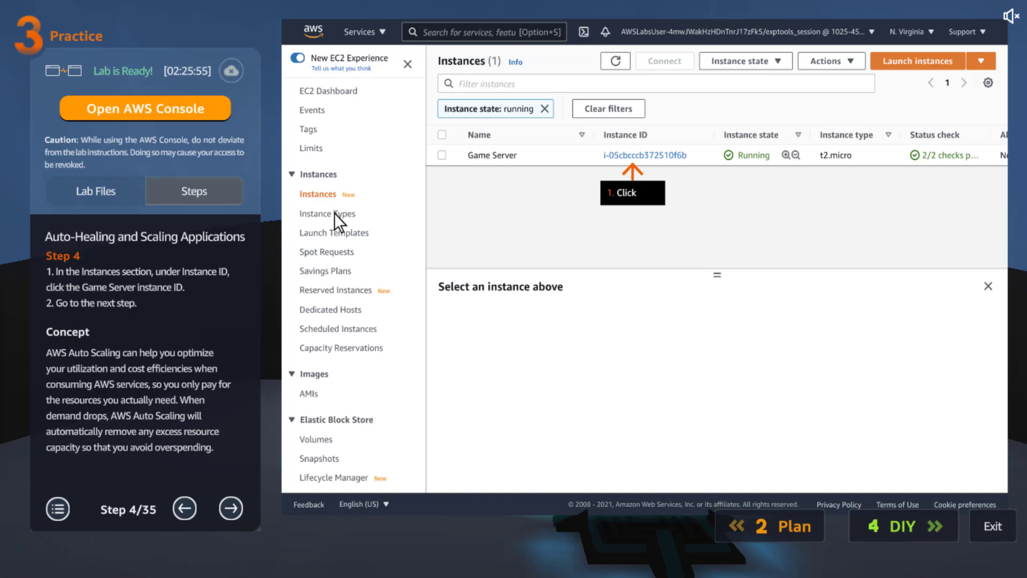
# Read practice lab steps 5 to 7 on copying the public IP address, testing the site, and creating an image.
pyautogui.click(235, 504)
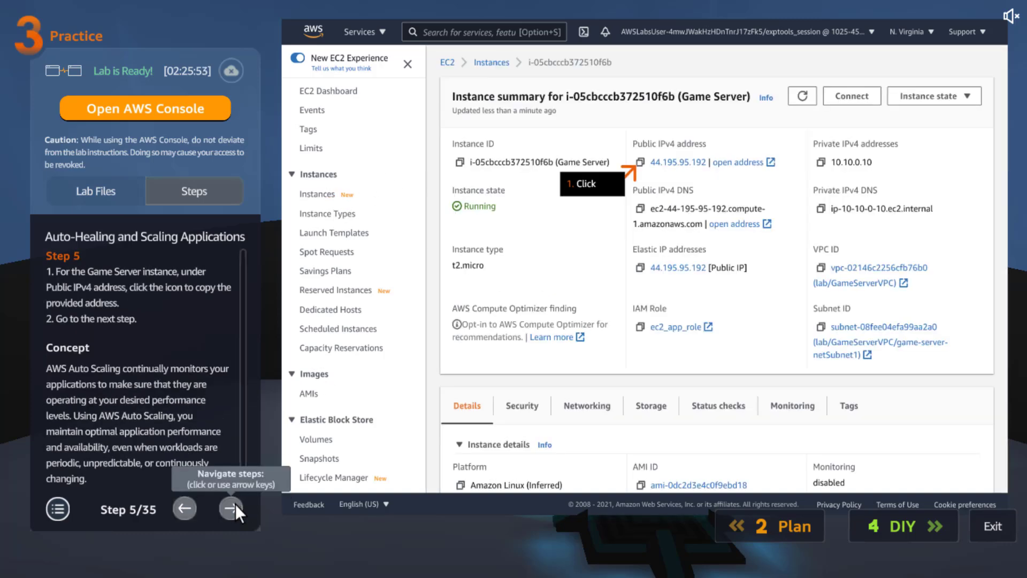
pyautogui.scroll(-1, 220, 463)
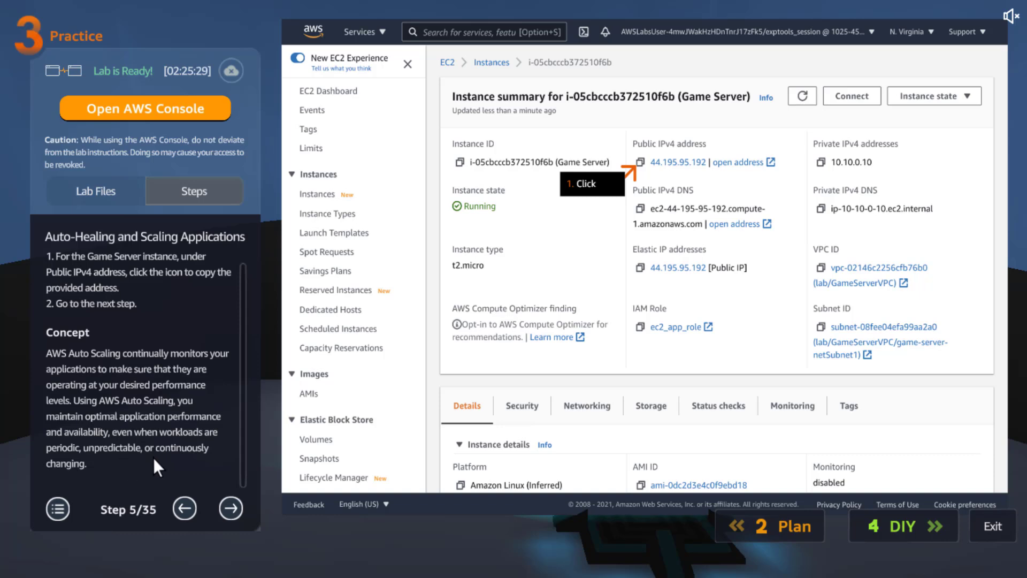
pyautogui.click(229, 509)
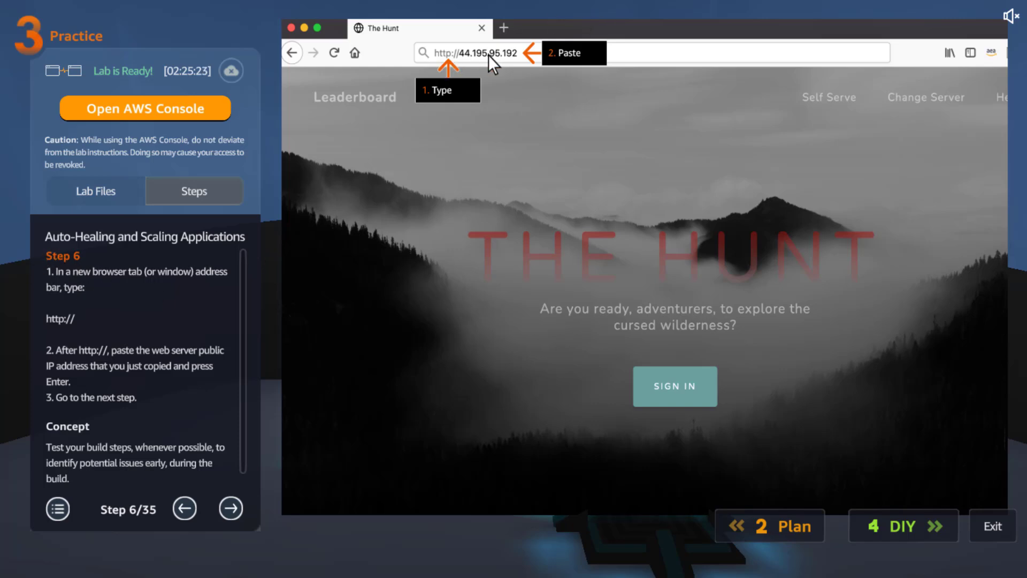
pyautogui.scroll(-1, 154, 360)
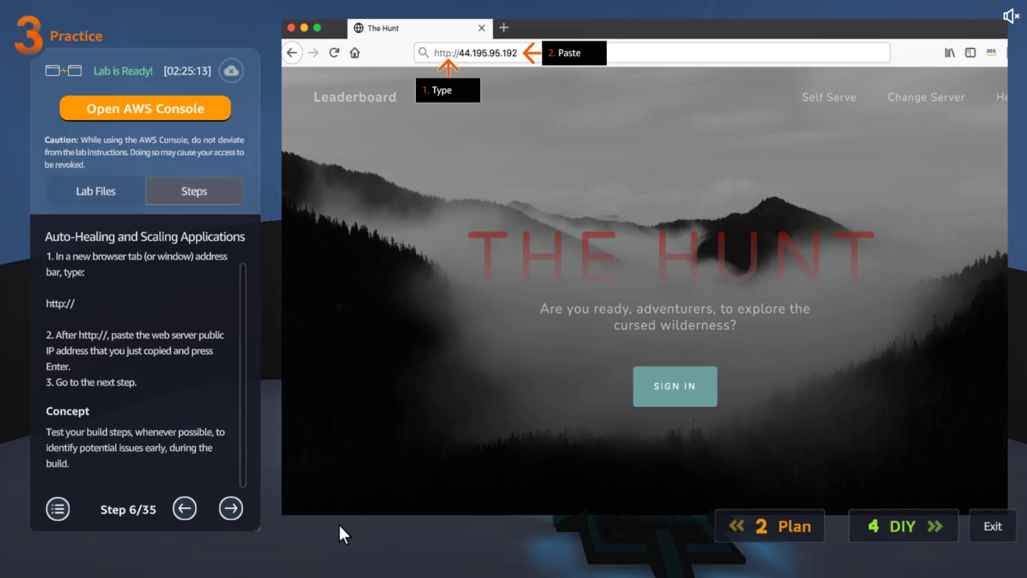
pyautogui.click(231, 509)
pyautogui.scroll(-1, 180, 410)
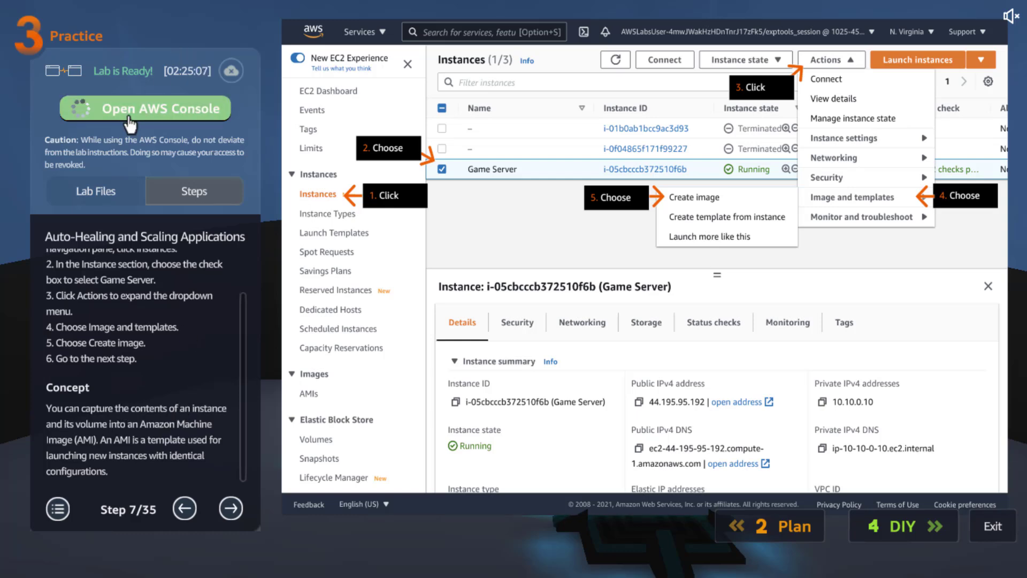
# Switch to the AWS Console, list the running EC2 instances, and dismiss the AWS User Notifications introduction.
pyautogui.click(80, 108)
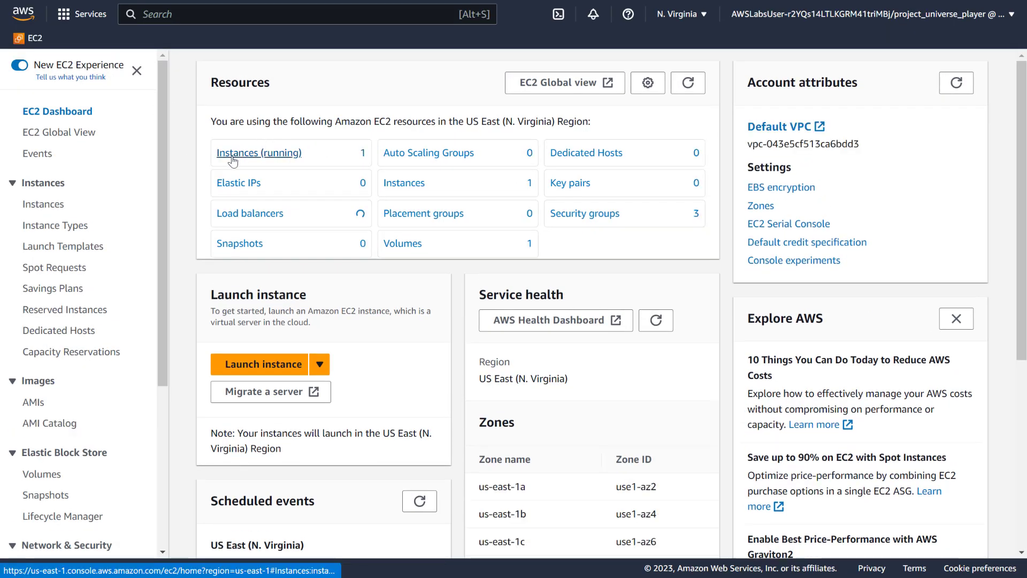
pyautogui.click(238, 155)
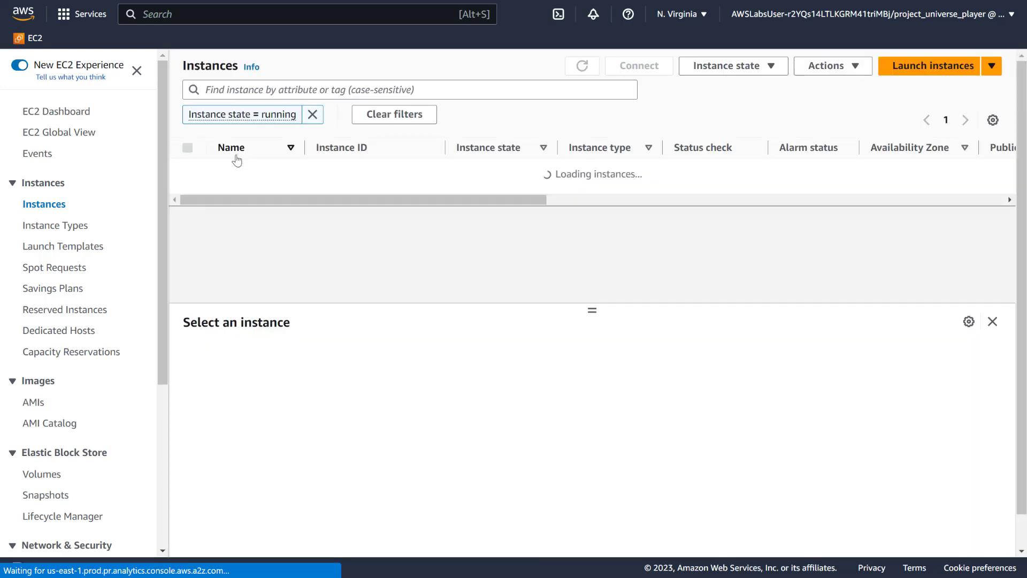
pyautogui.click(105, 138)
pyautogui.click(191, 126)
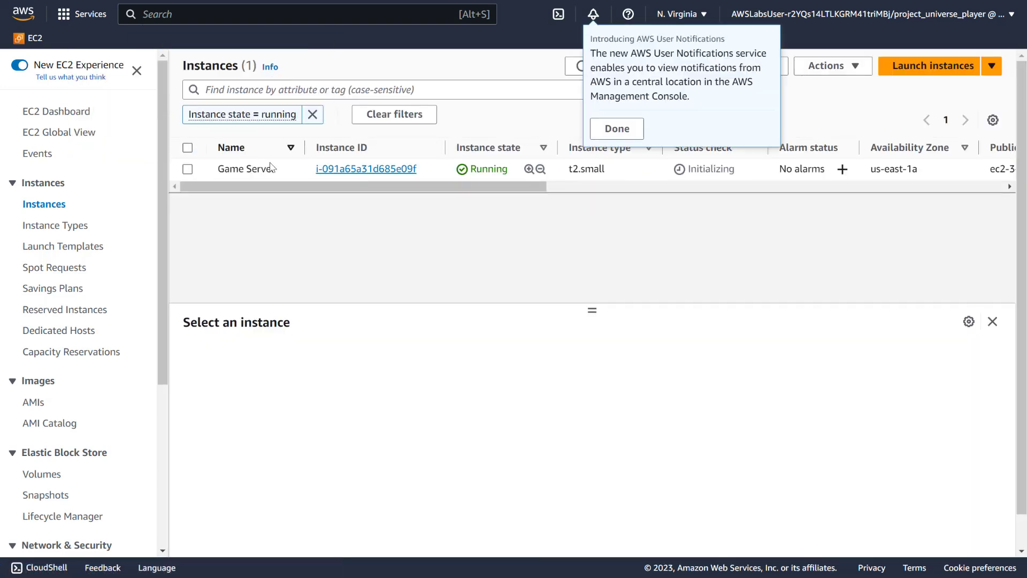
pyautogui.click(615, 128)
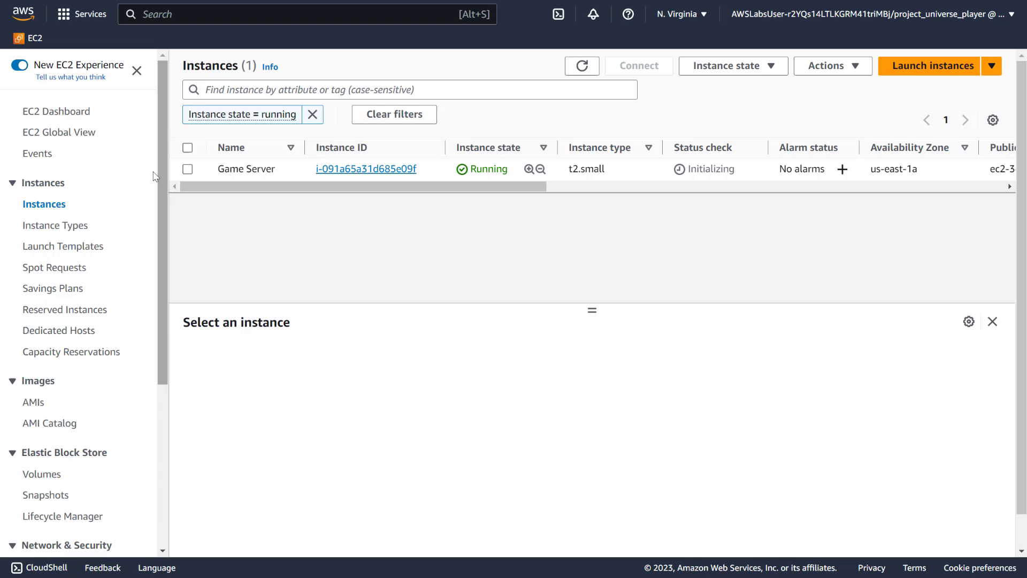
# Select the Game Server instance and copy its public IPv4 address.
pyautogui.click(187, 170)
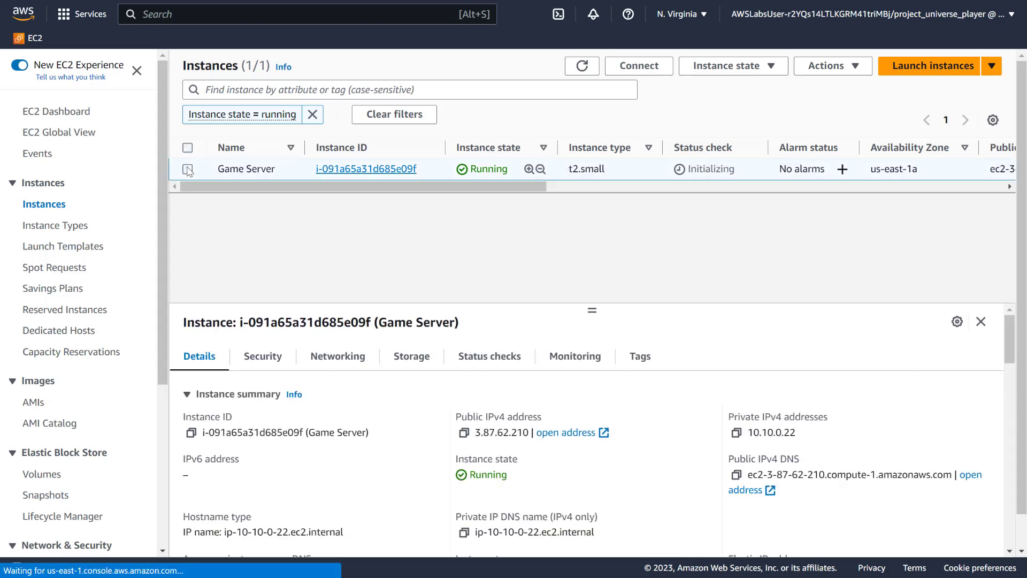
pyautogui.click(464, 433)
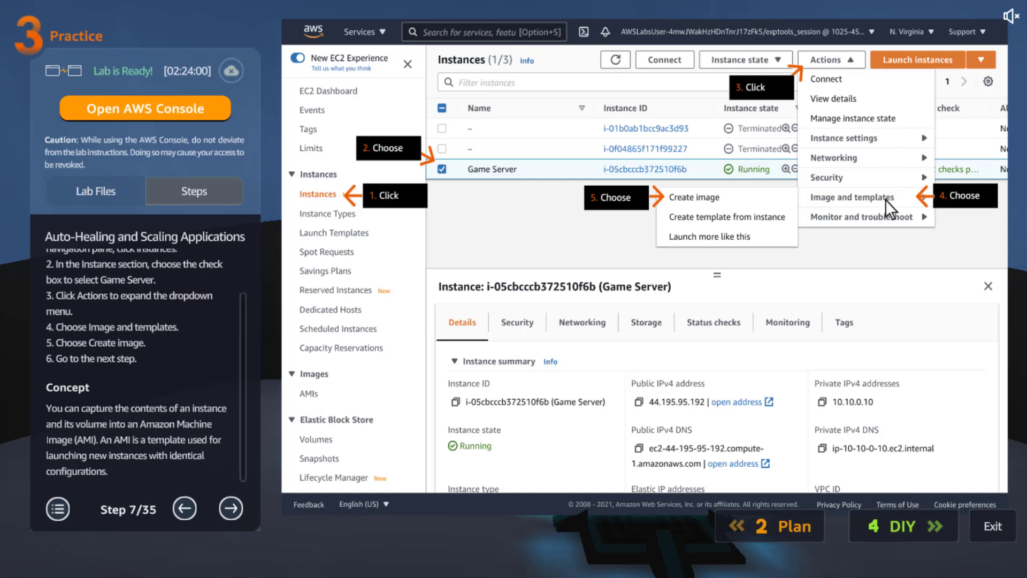
# Return to the AWS Cloud Quest lab and read steps 7 and 8 on creating an image, its name, and its description.
pyautogui.scroll(-1, 117, 397)
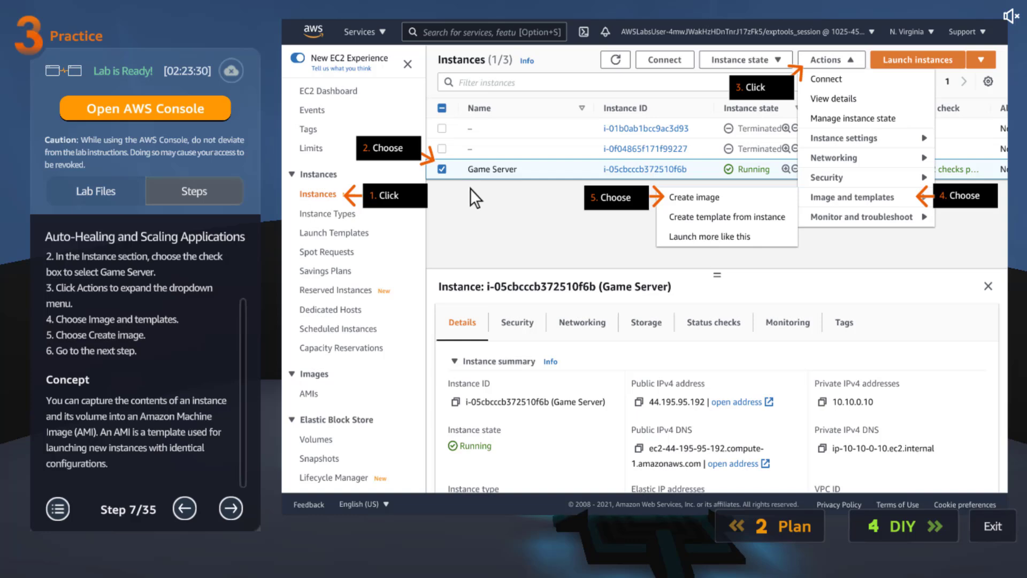
pyautogui.click(230, 507)
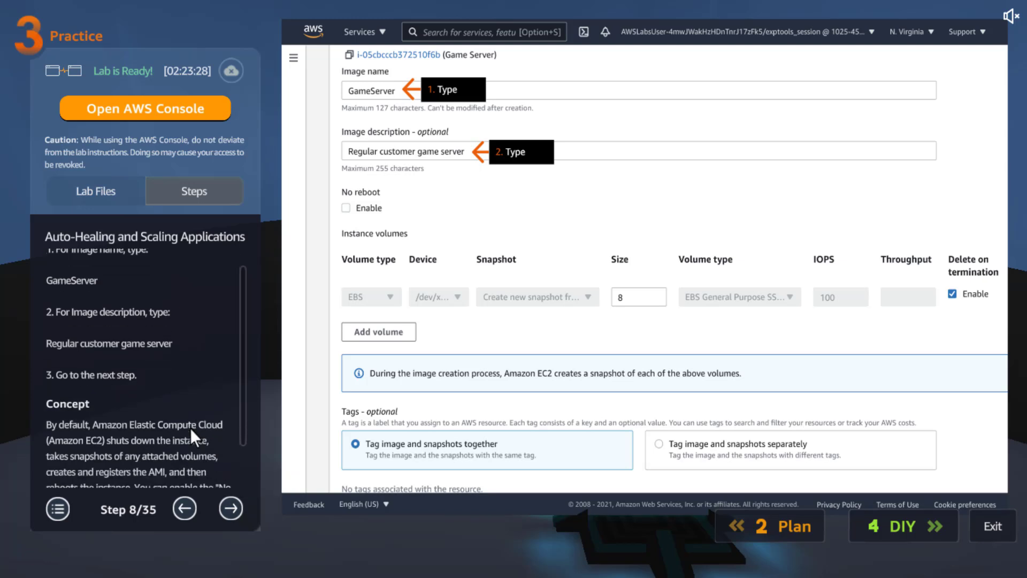
pyautogui.scroll(-2, 184, 410)
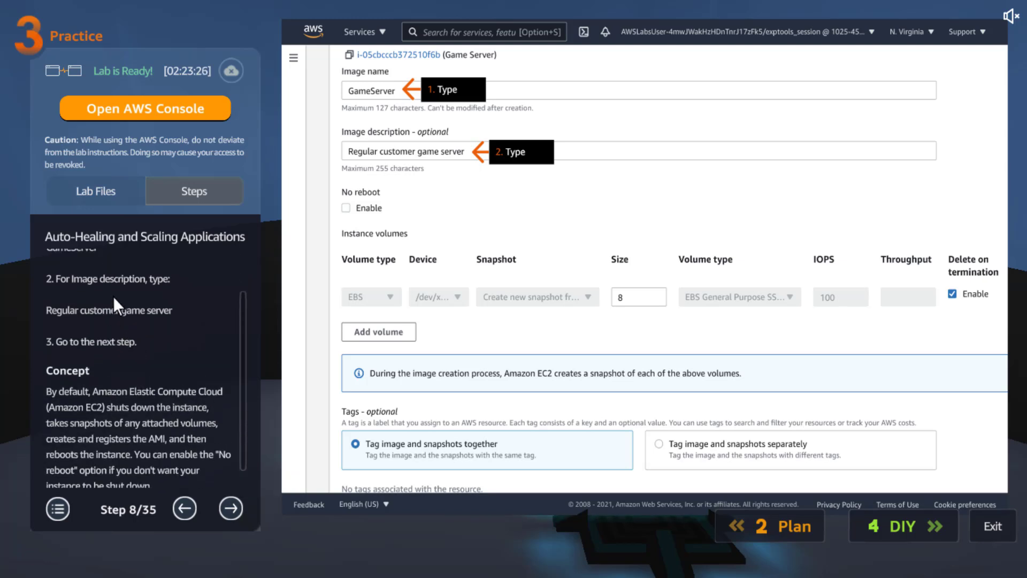
pyautogui.scroll(2, 113, 296)
pyautogui.tripleClick(80, 284)
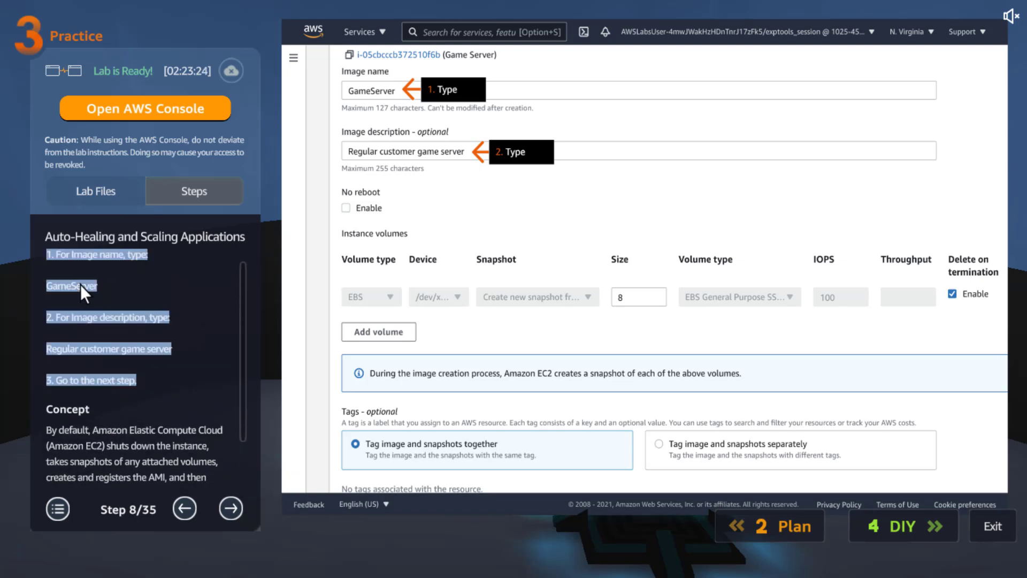
pyautogui.doubleClick(80, 284)
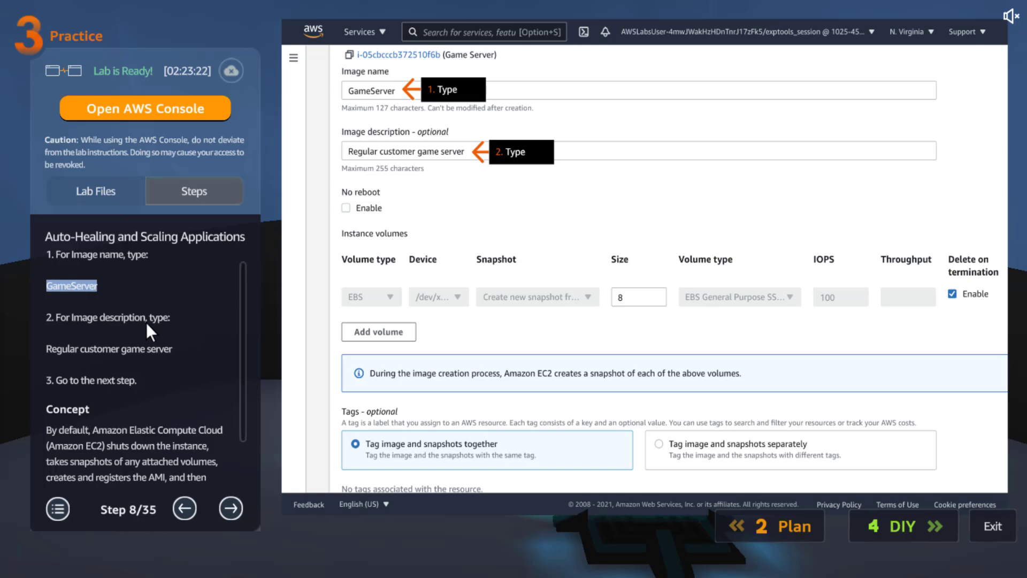
pyautogui.scroll(-3, 150, 328)
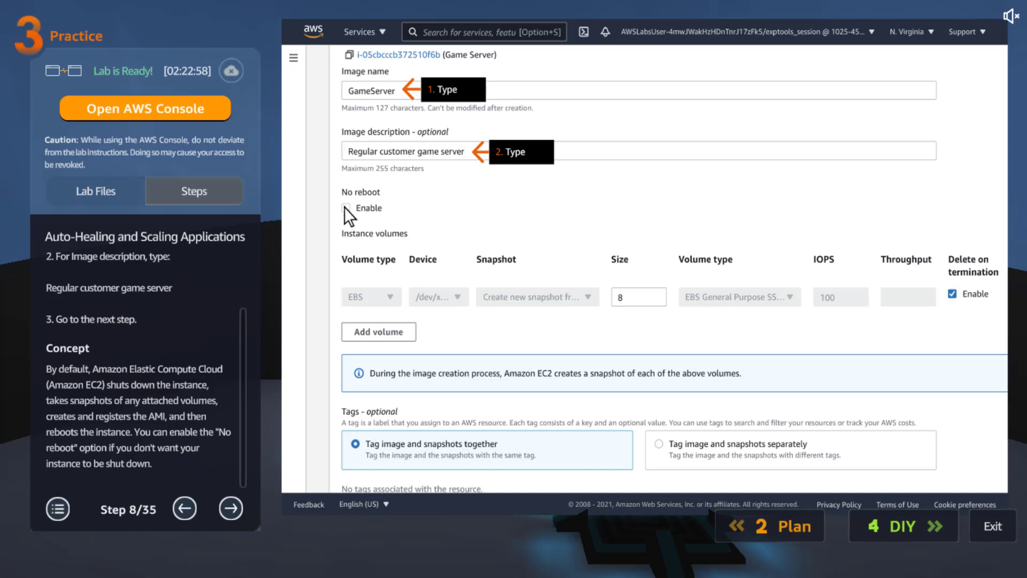
pyautogui.click(227, 509)
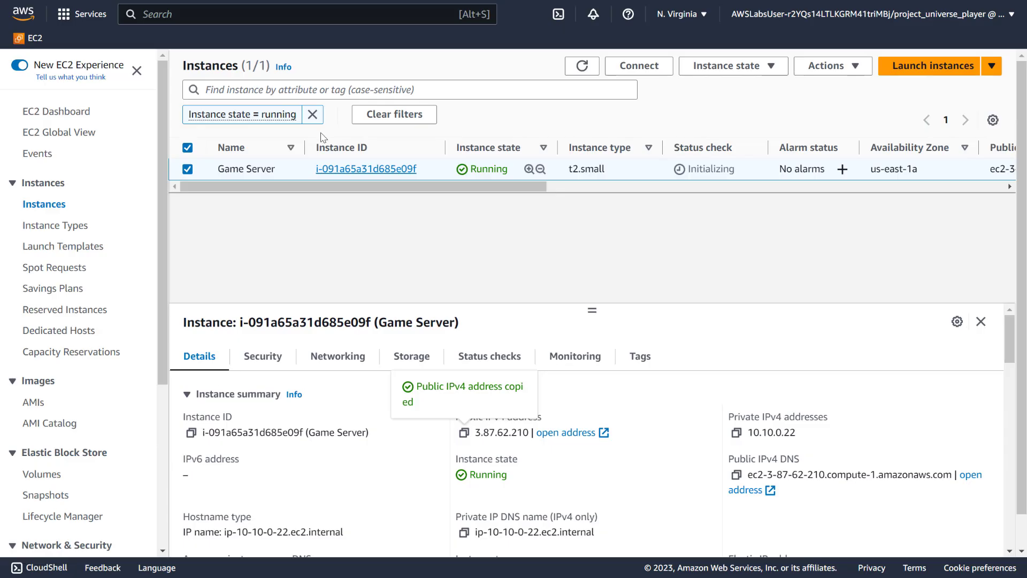
# Start an image of the Game Server instance, named GameServer with the description "Regular customer Game Server".
pyautogui.click(844, 66)
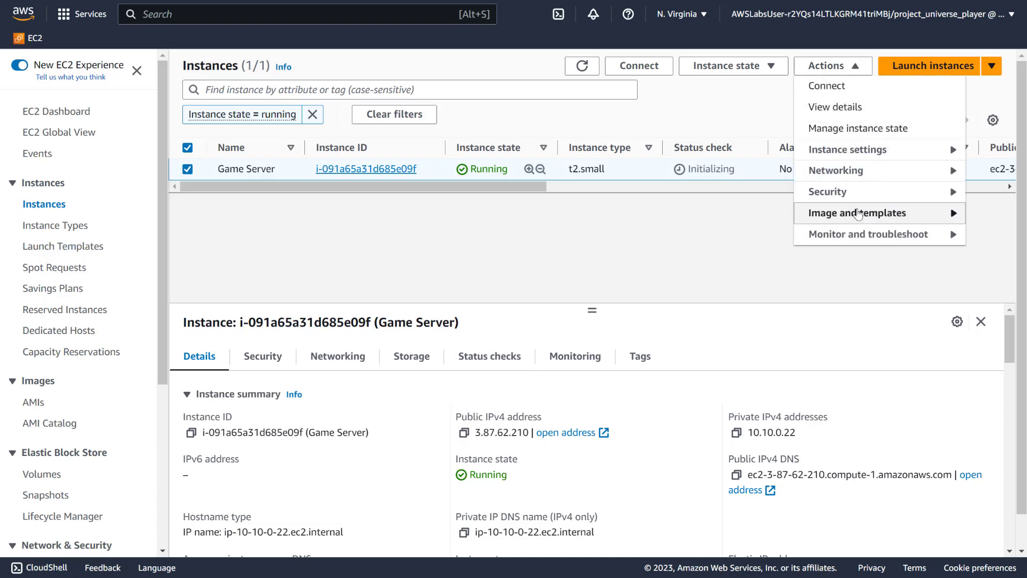
pyautogui.moveTo(907, 211)
pyautogui.click(665, 220)
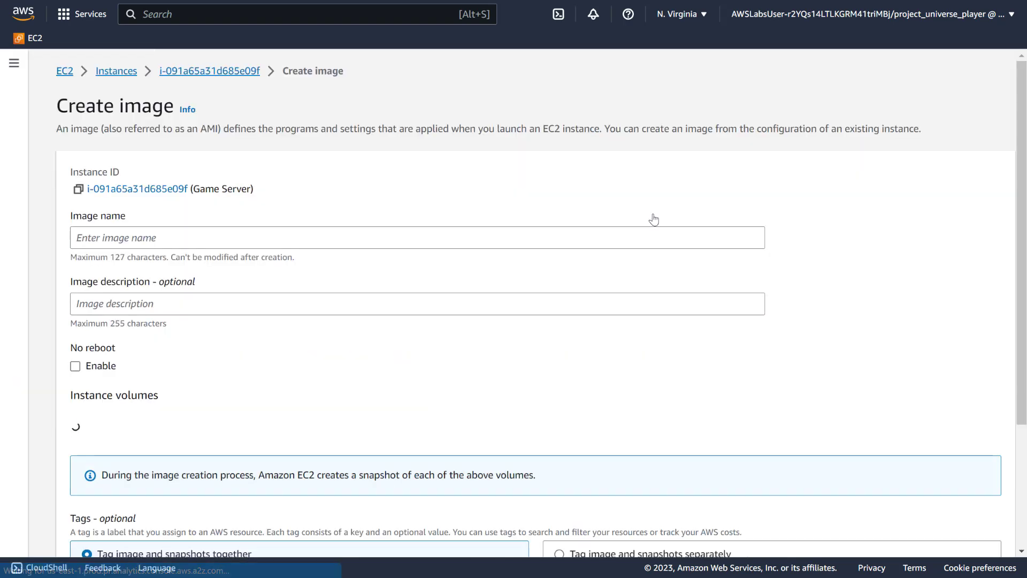
pyautogui.click(186, 240)
pyautogui.write('GameServer')
pyautogui.click(143, 305)
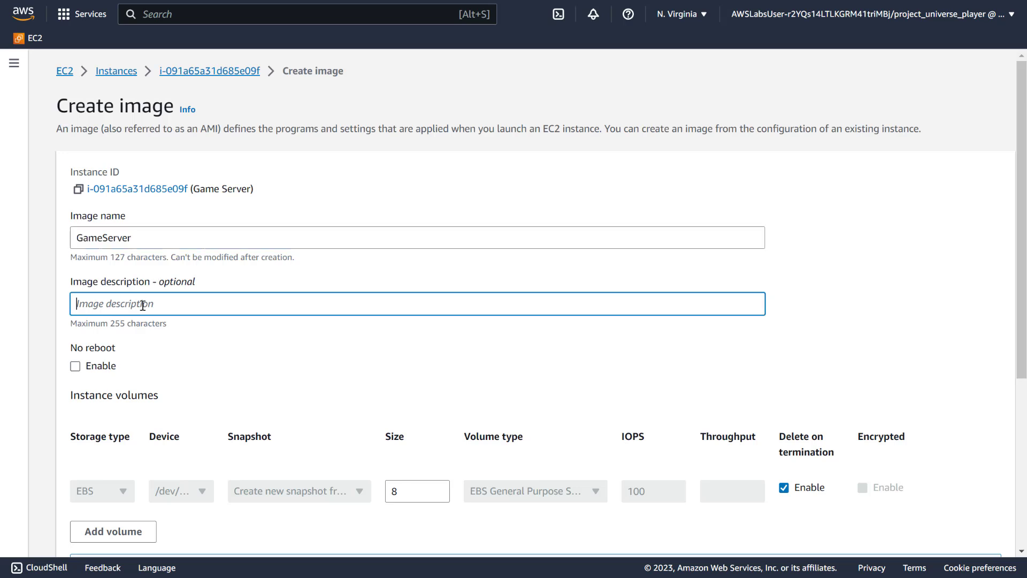
pyautogui.write('Regular customer Ga')
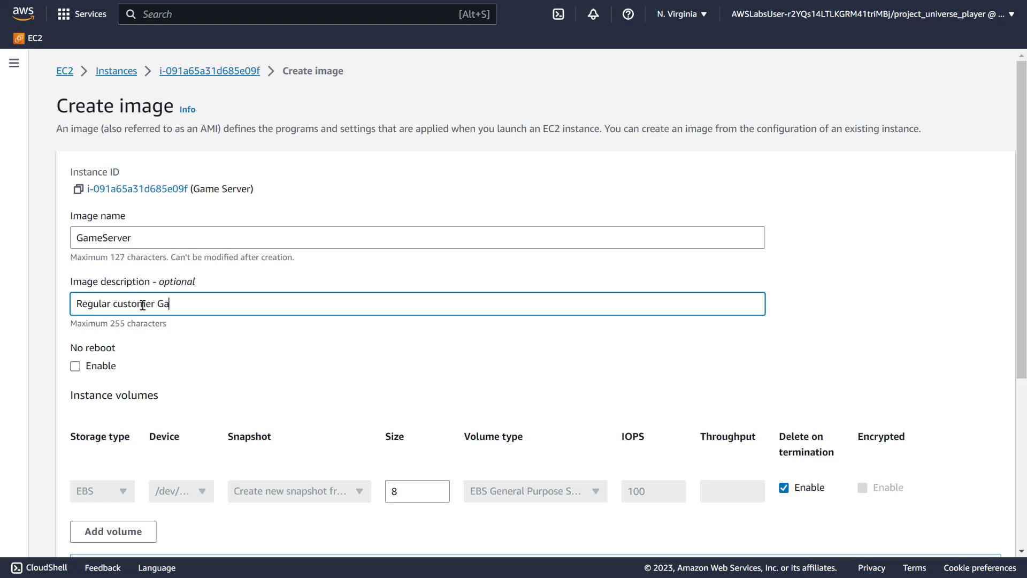
pyautogui.write('me Server')
# Consult AWS Cloud Quest lab step 9 and create the GameServer image in the AWS Console, keeping image and snapshots tagged together.
pyautogui.scroll(-3, 143, 305)
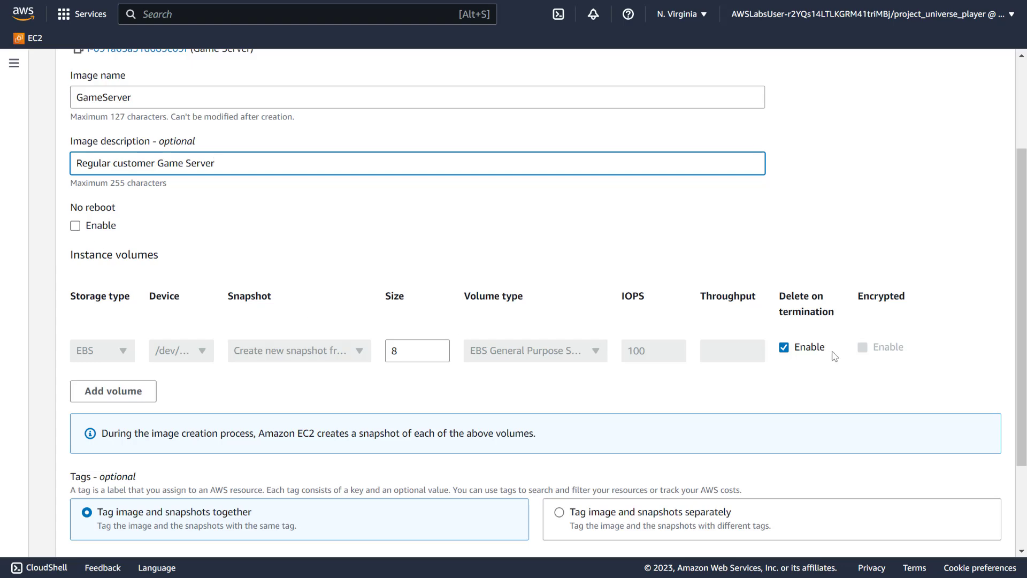
pyautogui.scroll(-3, 481, 272)
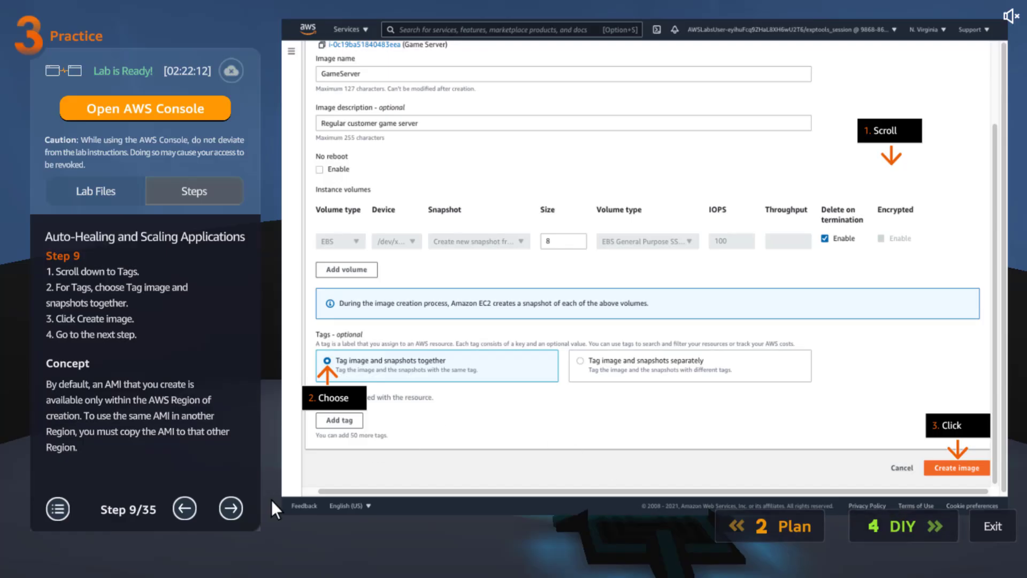
pyautogui.click(231, 508)
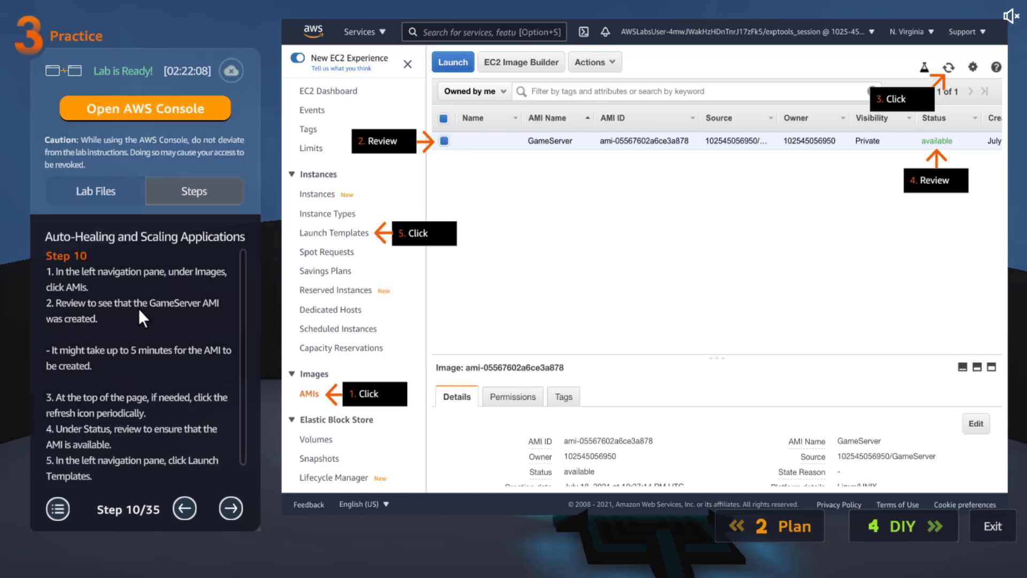
pyautogui.click(185, 507)
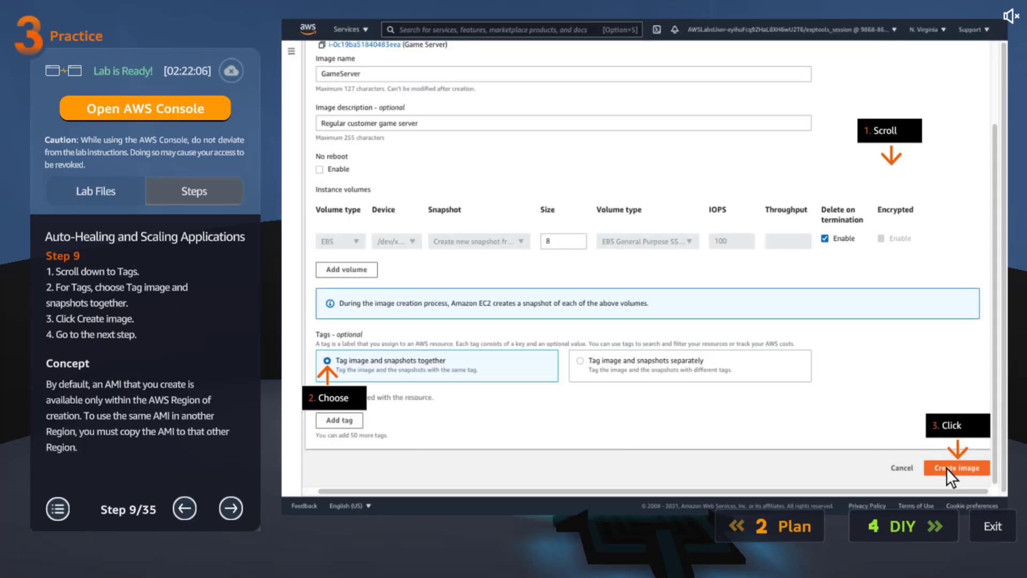
pyautogui.click(233, 515)
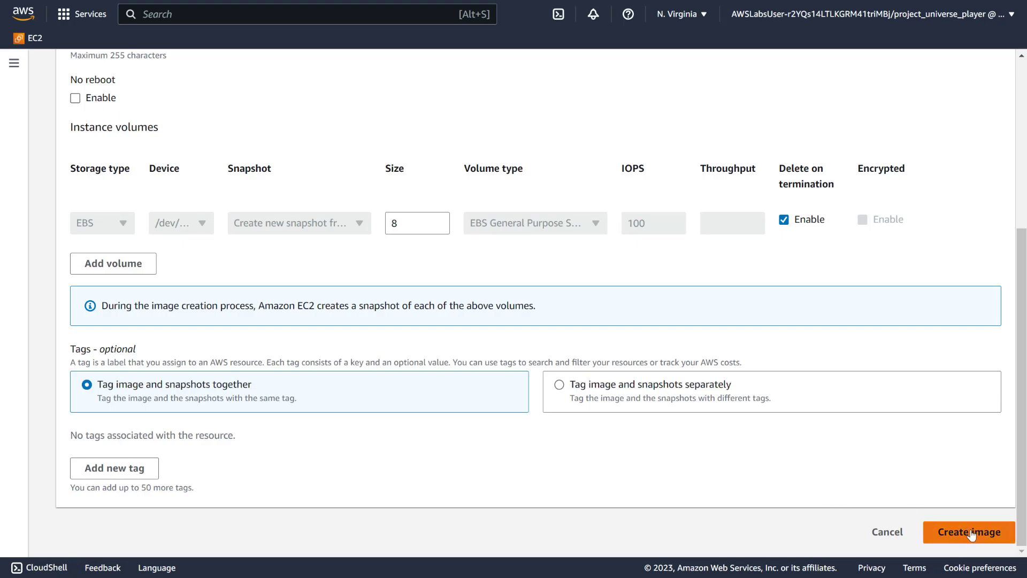
pyautogui.click(970, 533)
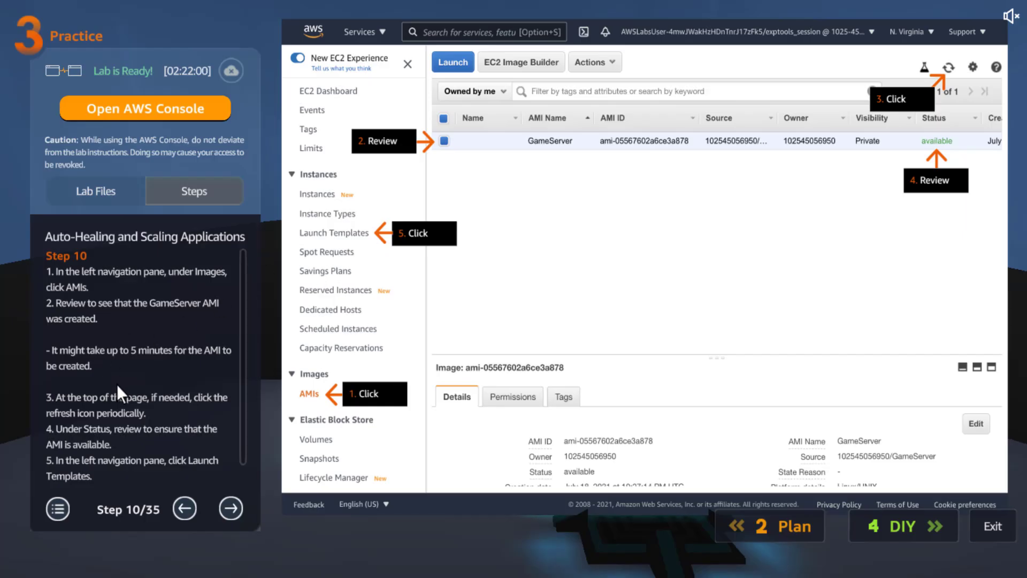
# Return to the AWS Cloud Quest lab, read steps 10 and 11, and copy the name GameServerTemplate from step 12.
pyautogui.scroll(-2, 117, 384)
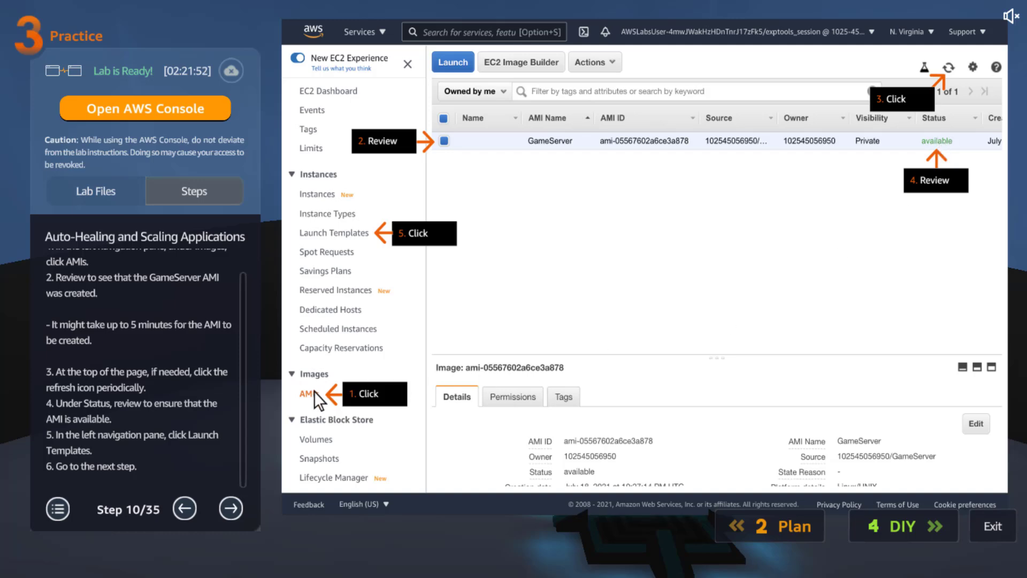
pyautogui.click(231, 509)
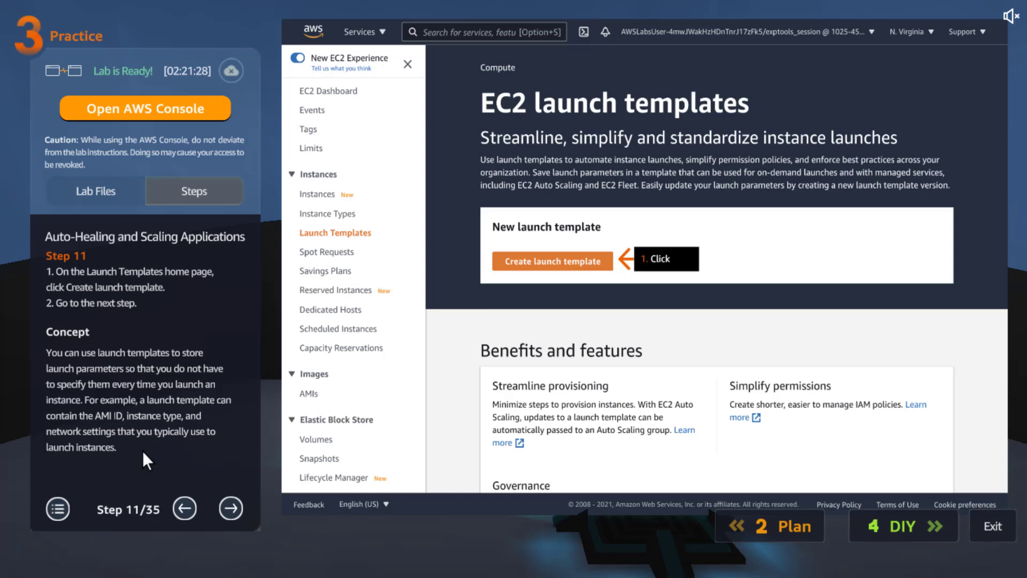
pyautogui.click(230, 507)
pyautogui.tripleClick(63, 332)
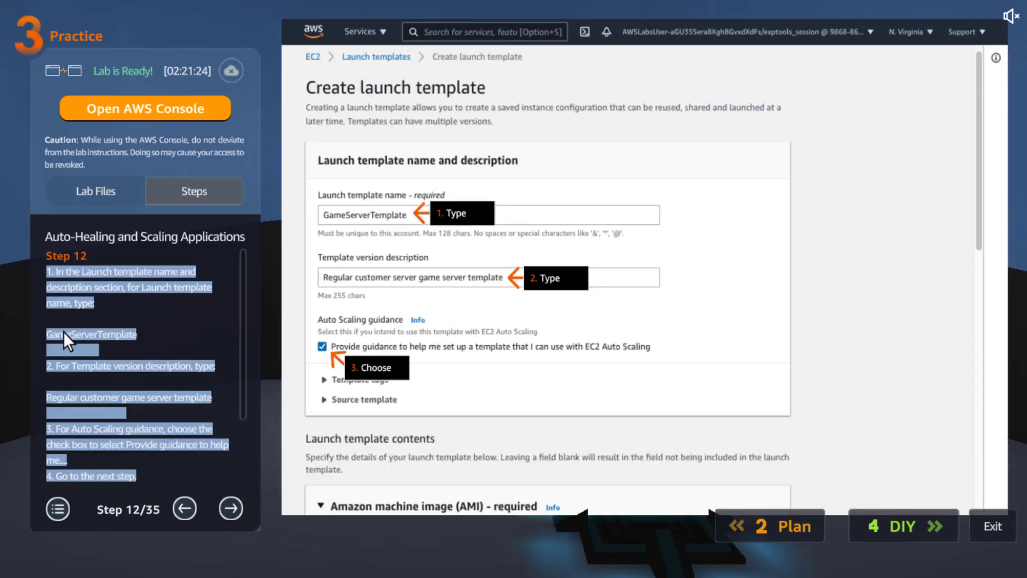
pyautogui.doubleClick(76, 333)
pyautogui.hotkey('ctrl', 'c')
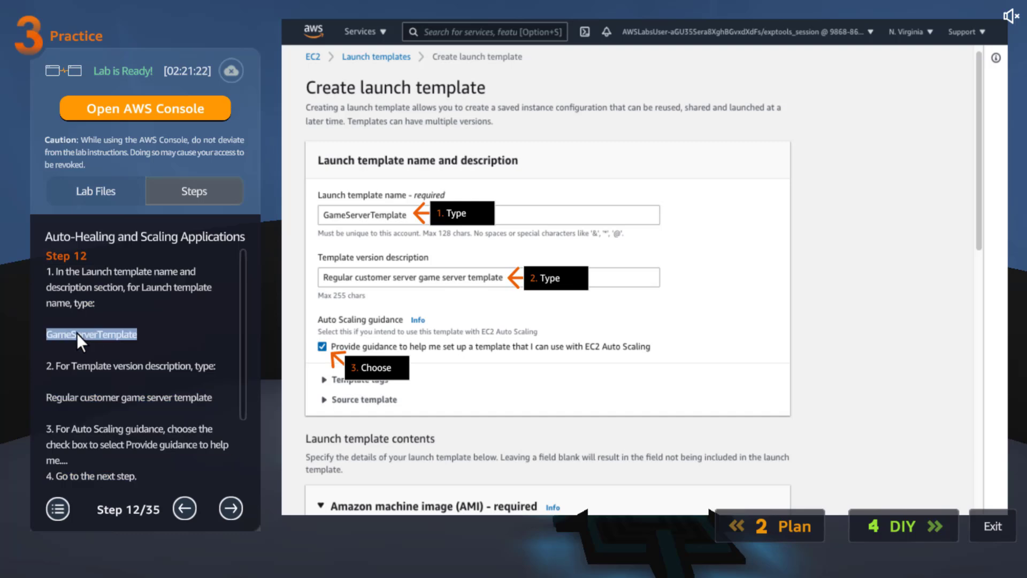
# Read lab steps 12 to 15 on the template description, Auto Scaling guidance, AMI, instance type, and key pair.
pyautogui.scroll(-2, 99, 336)
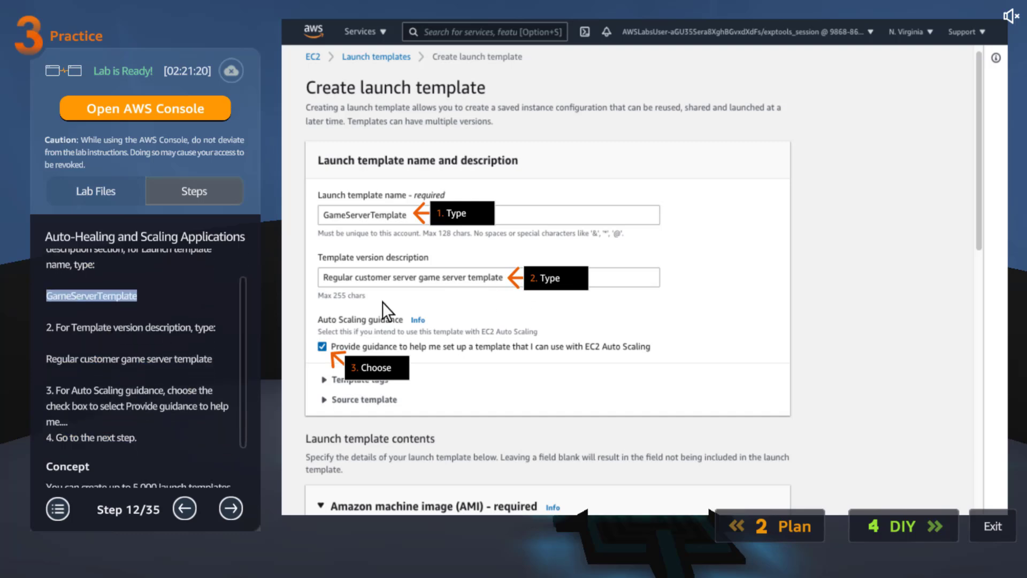
pyautogui.scroll(-2, 166, 333)
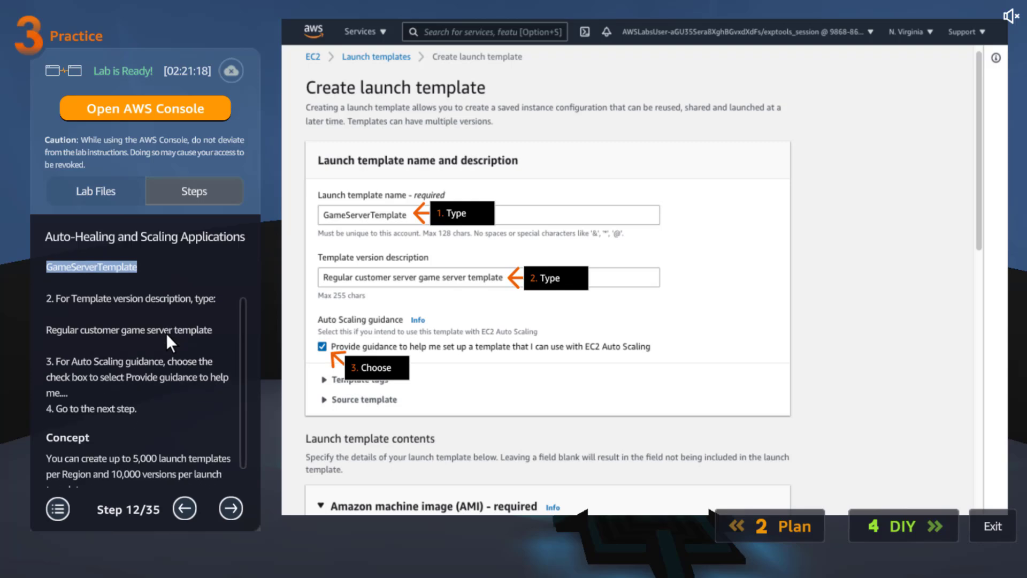
pyautogui.scroll(-2, 166, 333)
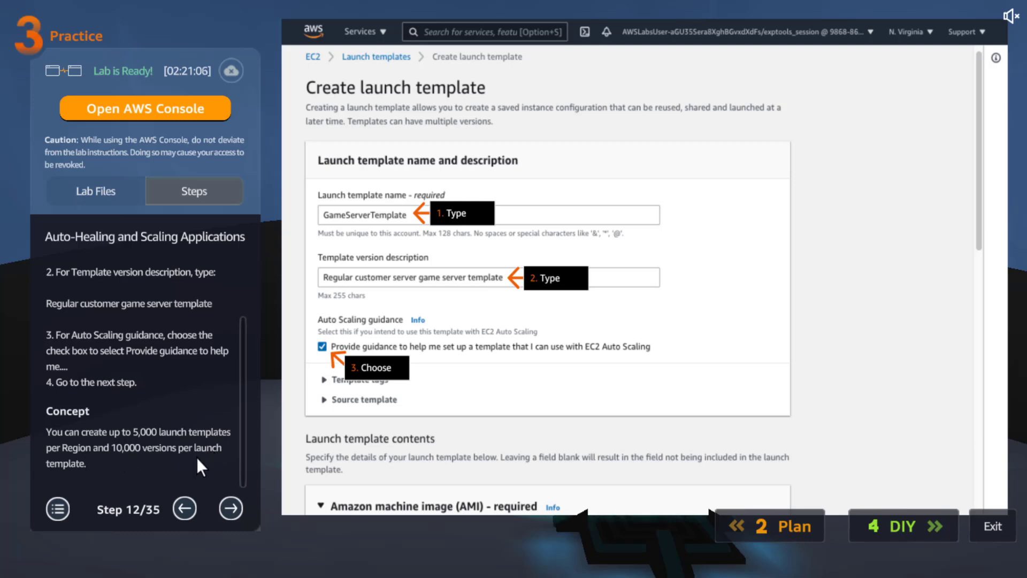
pyautogui.click(229, 508)
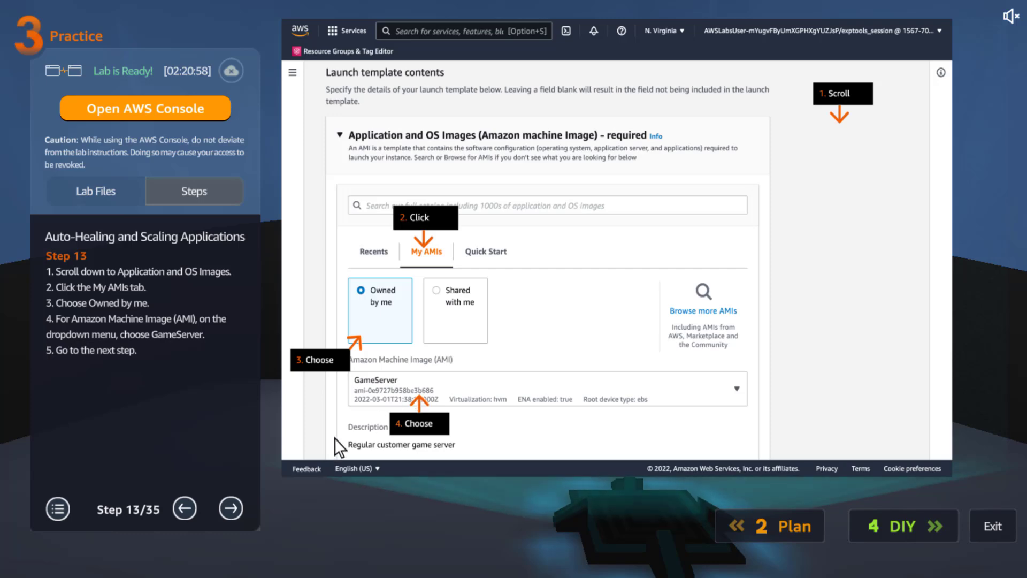
pyautogui.click(233, 509)
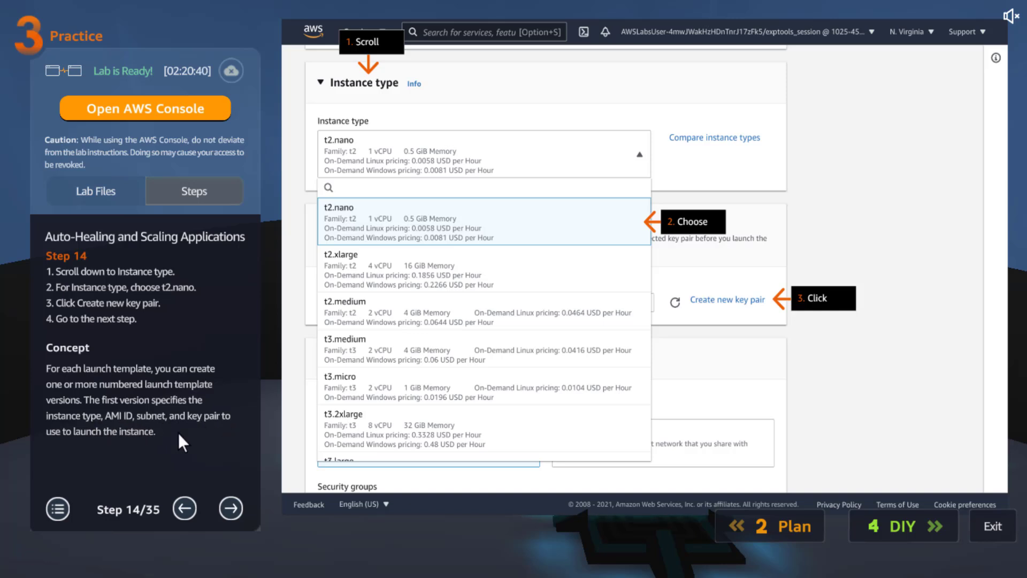
pyautogui.click(231, 507)
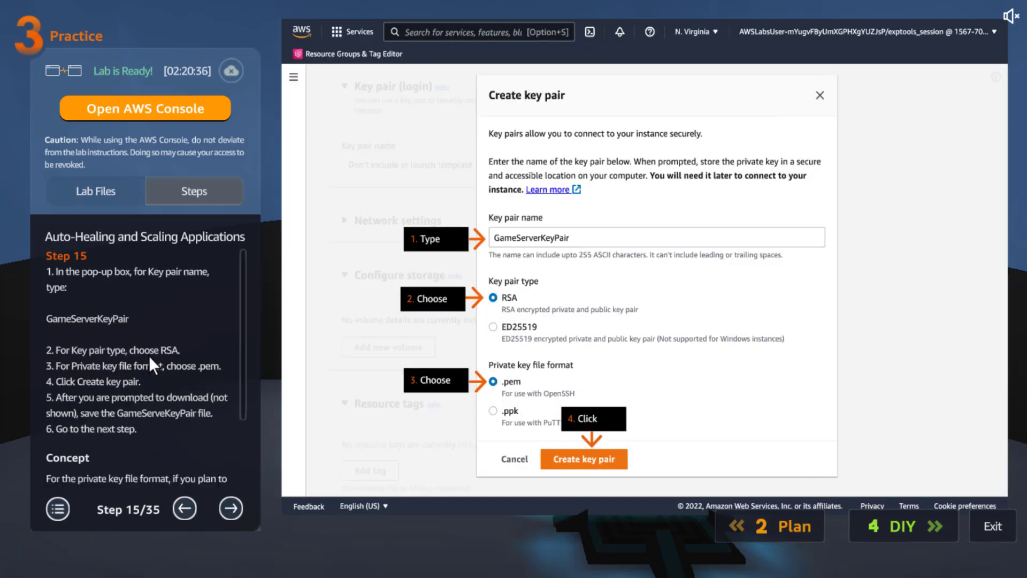
pyautogui.scroll(-3, 149, 355)
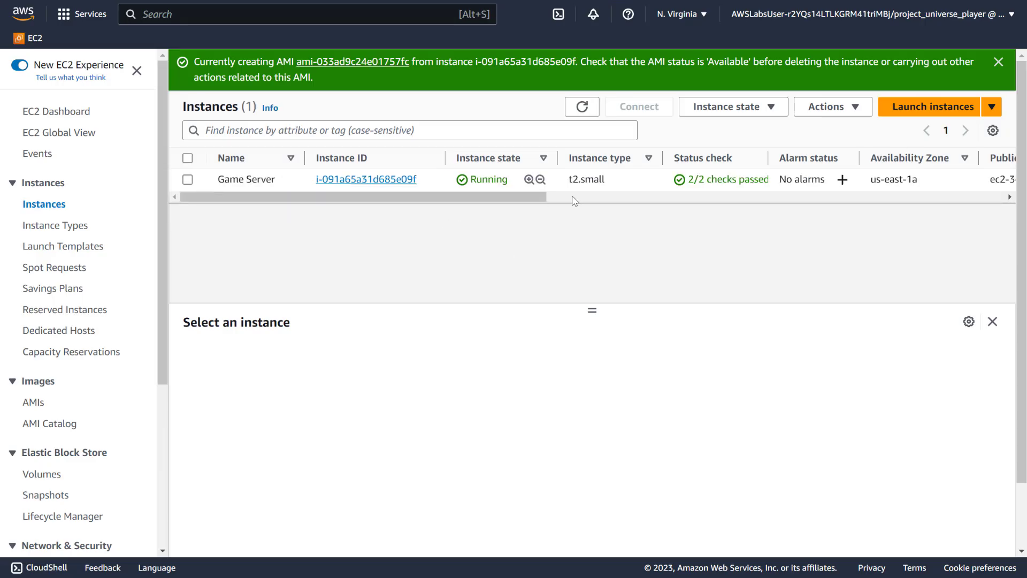
# Switch to the AWS Console, list the owned AMIs, and refresh the list to check the GameServer image's status.
pyautogui.click(65, 248)
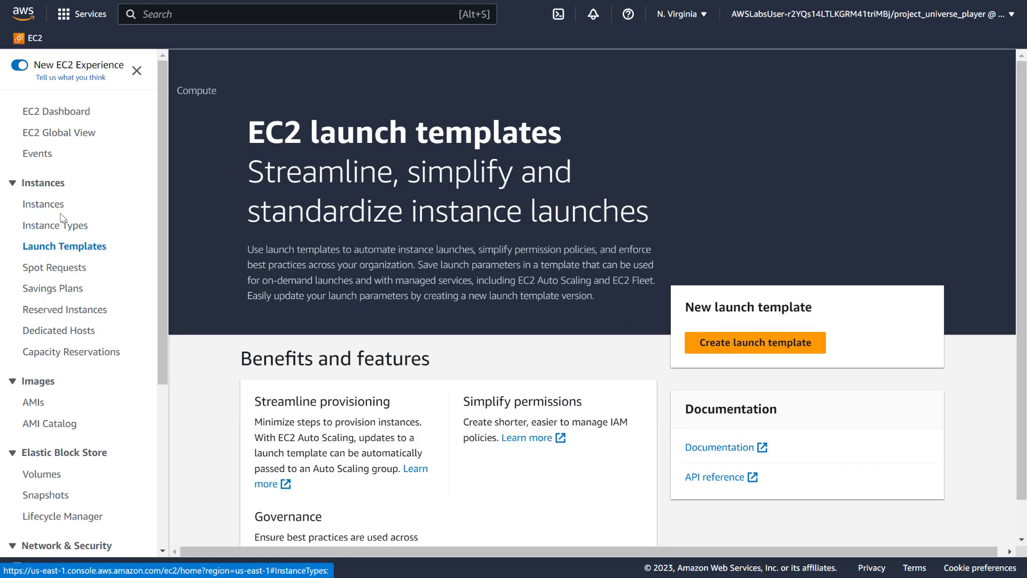
pyautogui.click(35, 402)
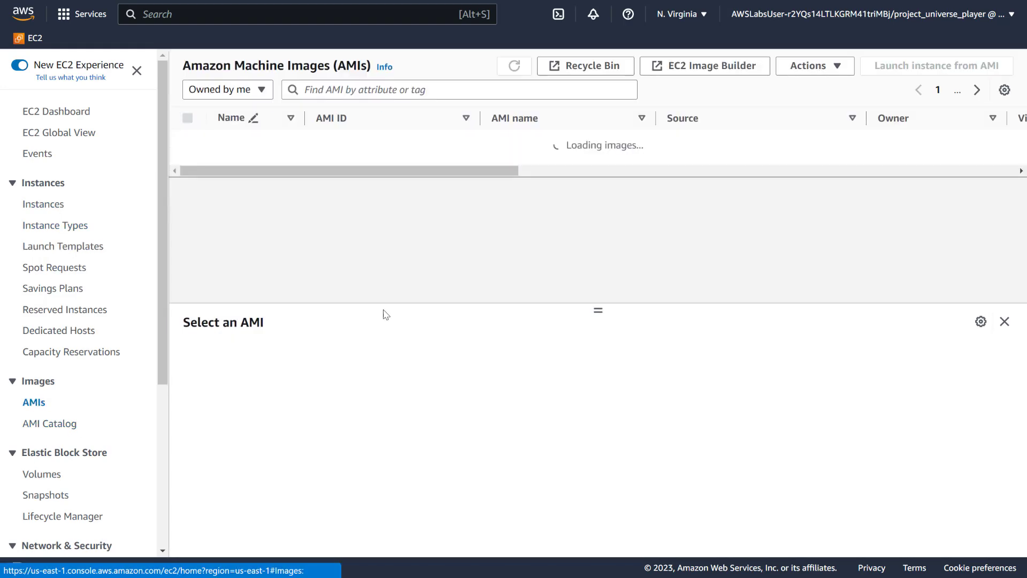
pyautogui.moveTo(398, 160); pyautogui.dragTo(660, 174)
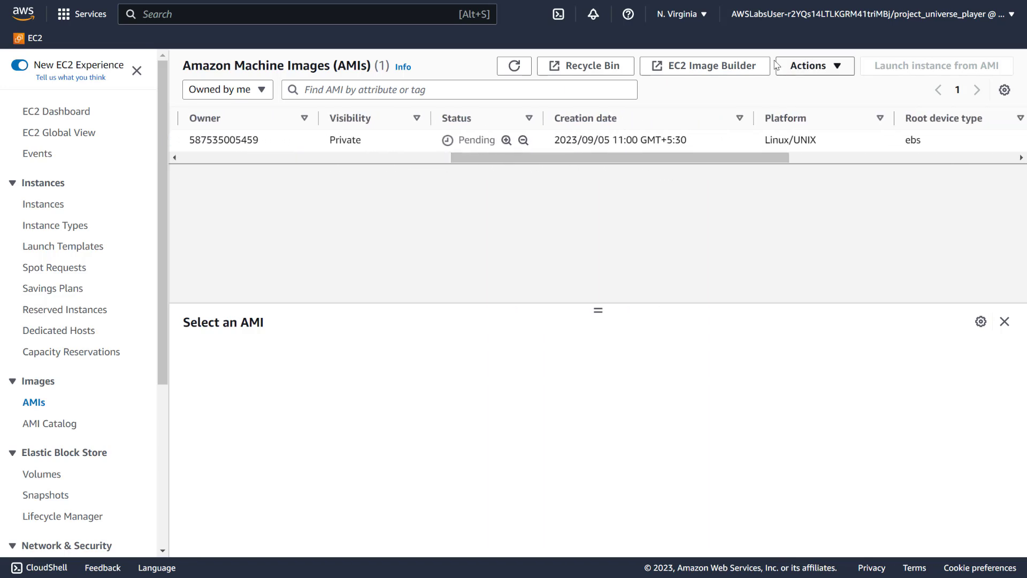
pyautogui.click(513, 66)
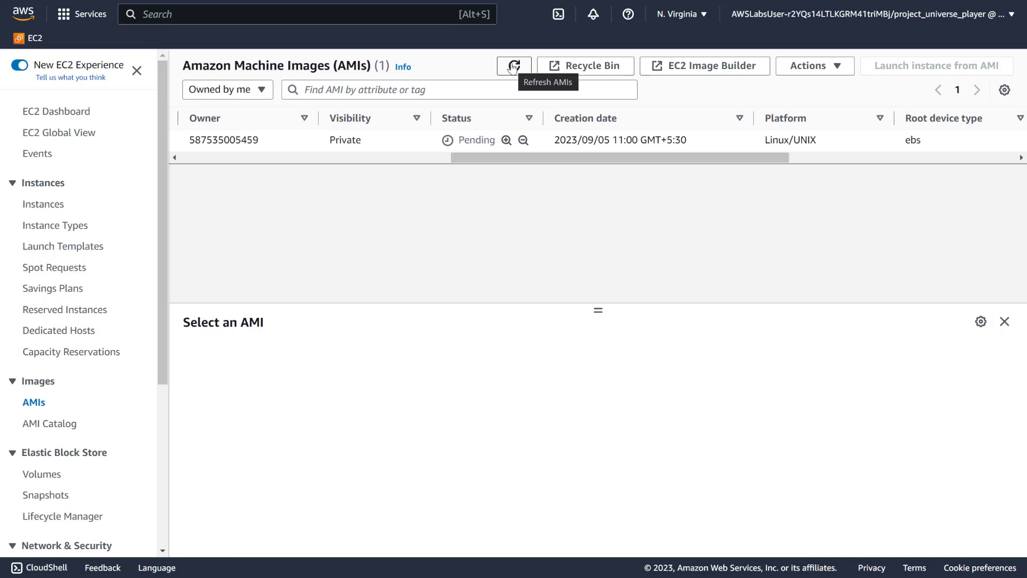
pyautogui.click(513, 66)
pyautogui.moveTo(495, 164); pyautogui.dragTo(576, 146)
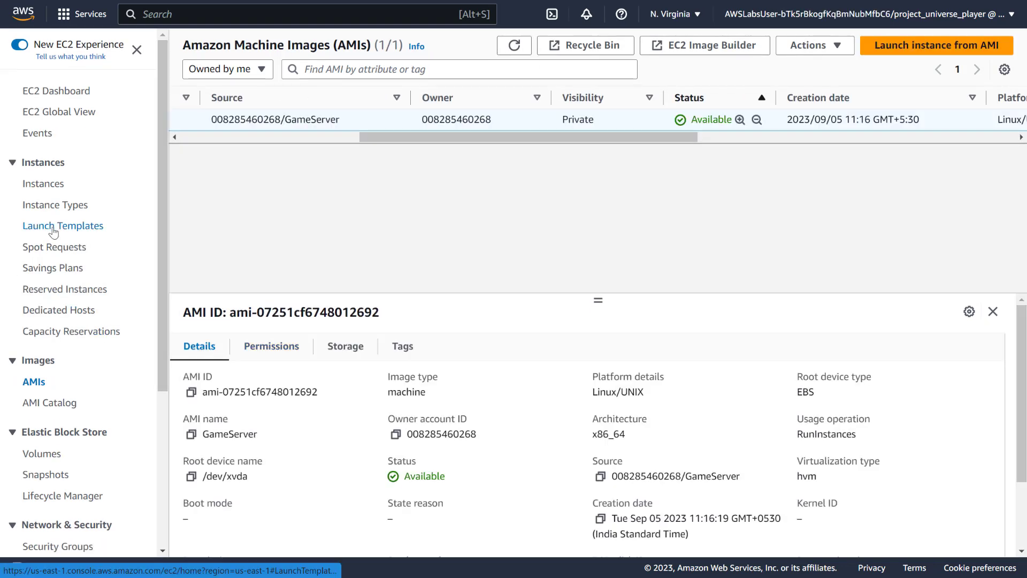
# Start a new EC2 launch template and name it GameServerTemplate.
pyautogui.click(99, 224)
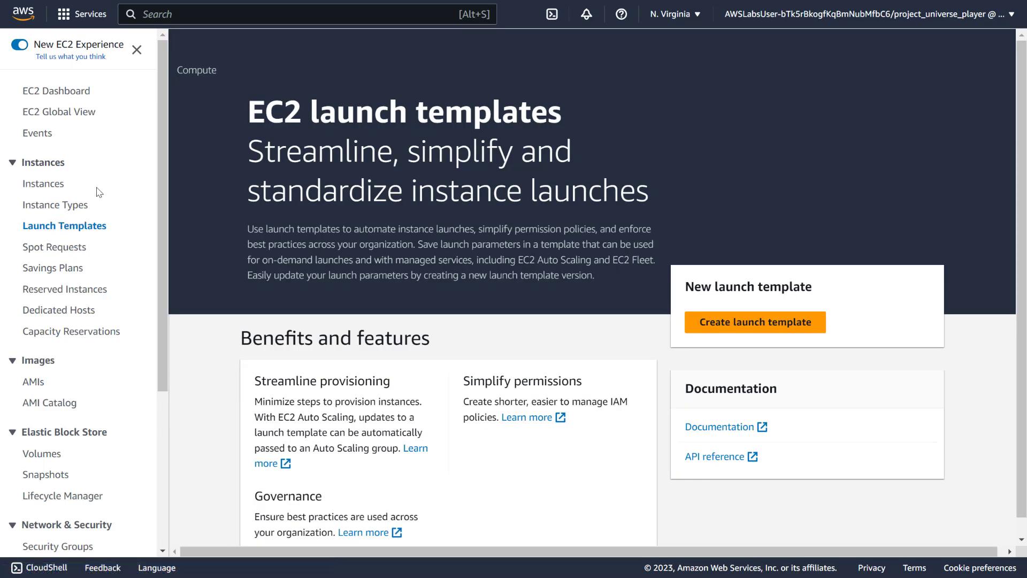
pyautogui.click(765, 326)
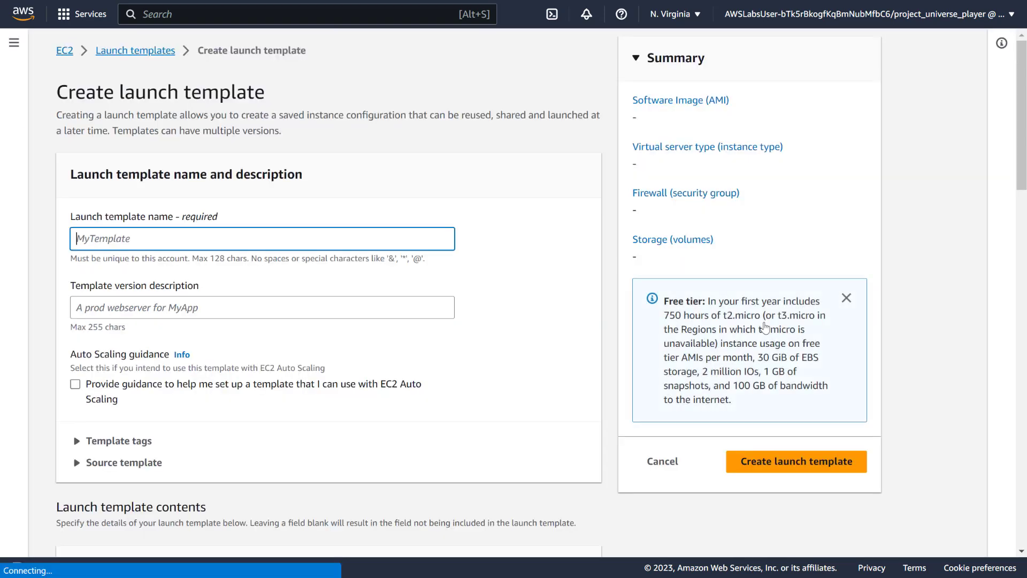
pyautogui.hotkey('ctrl', 'v')
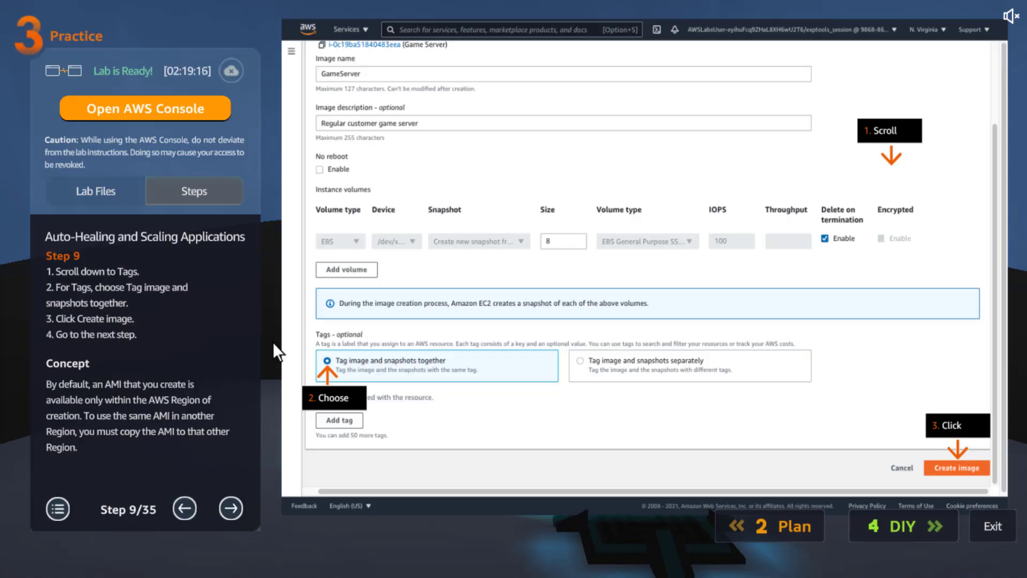
# Copy "Regular customer game server template" from AWS Cloud Quest lab step 12 into the launch template's version description in the AWS Console.
pyautogui.click(231, 509)
pyautogui.click(231, 509)
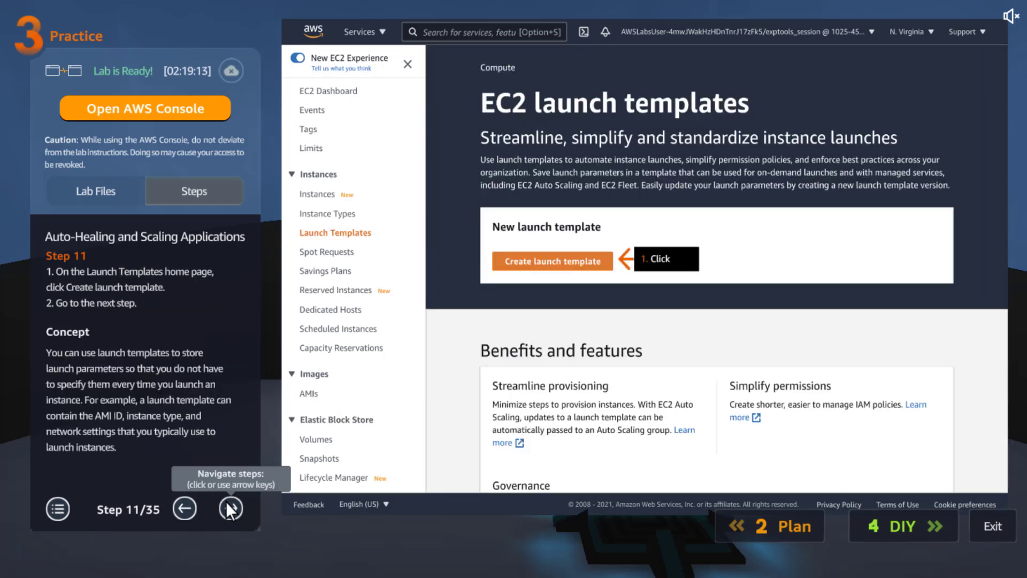
pyautogui.click(229, 506)
pyautogui.scroll(-4, 196, 342)
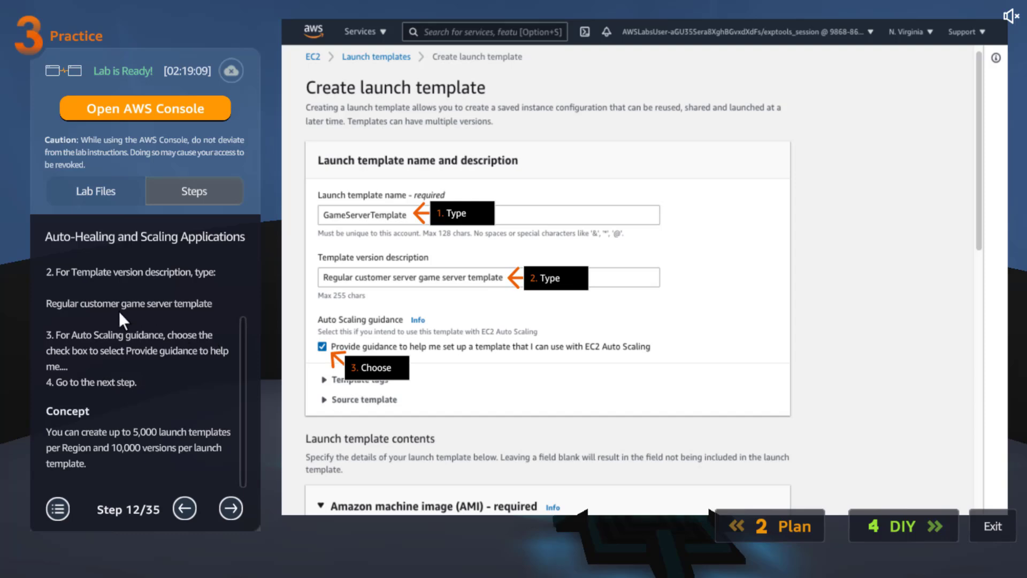
pyautogui.doubleClick(93, 304)
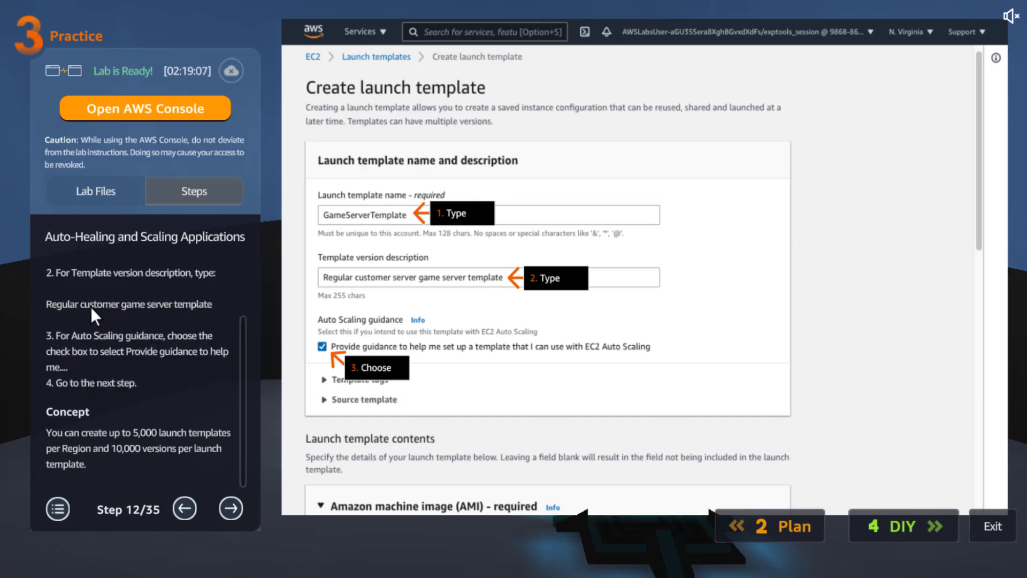
pyautogui.moveTo(141, 304); pyautogui.dragTo(46, 308)
pyautogui.hotkey('ctrl', 'c')
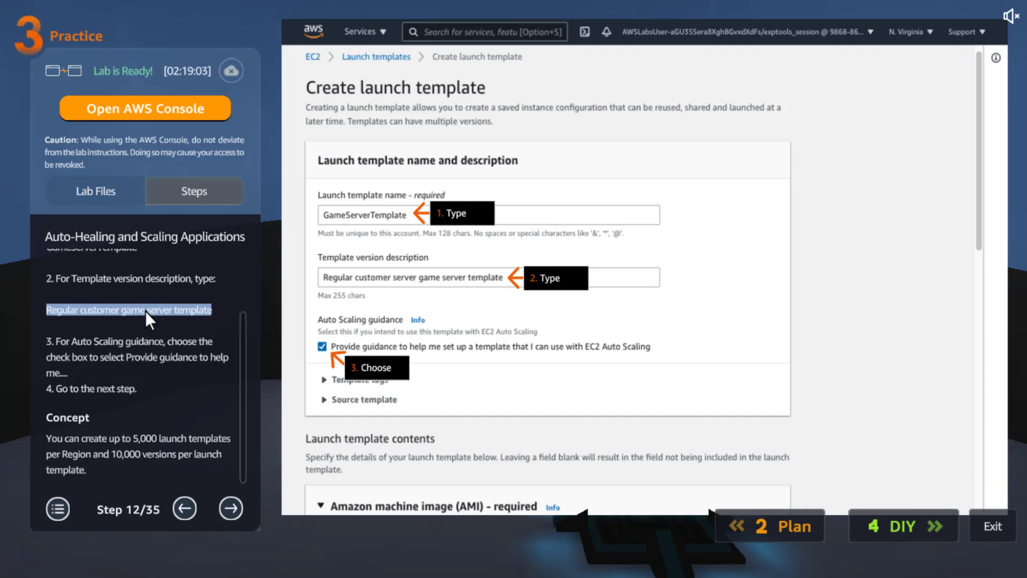
pyautogui.scroll(-1, 217, 333)
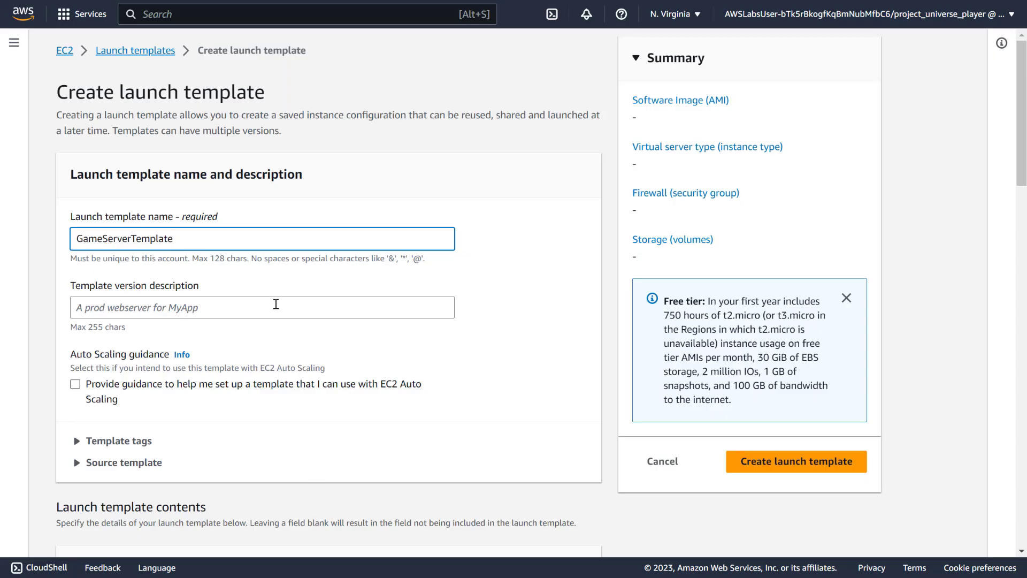
pyautogui.click(276, 305)
pyautogui.hotkey('ctrl', 'v')
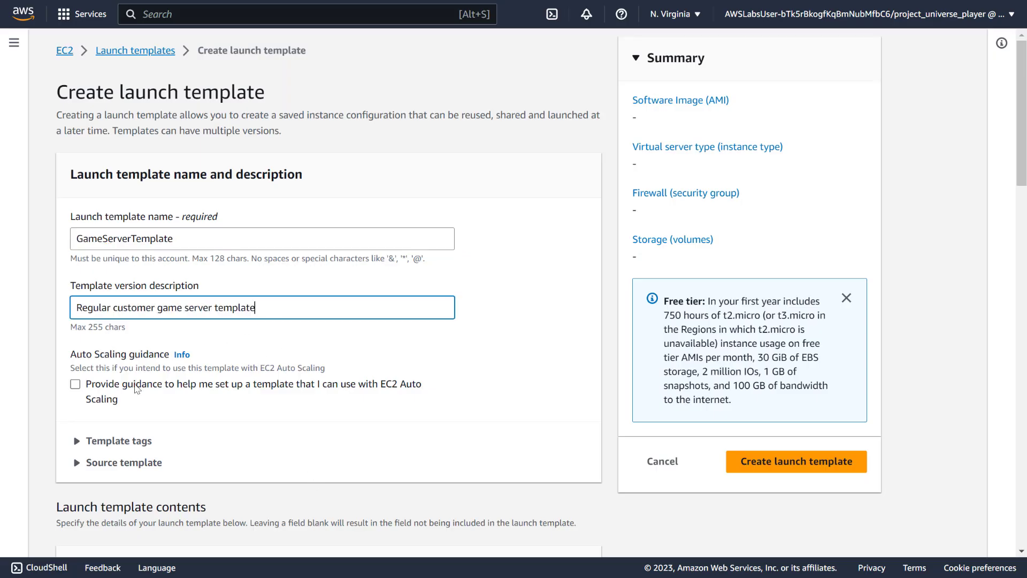
# Enable the Auto Scaling guidance option for the launch template and look at its template tags section.
pyautogui.click(75, 385)
pyautogui.scroll(-7, 256, 410)
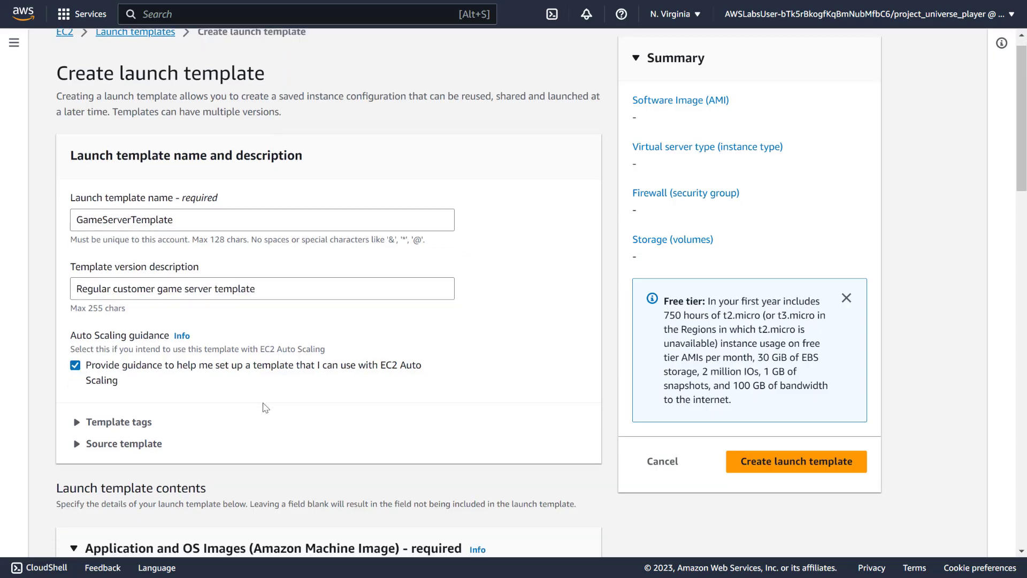
pyautogui.scroll(2, 135, 169)
pyautogui.click(135, 169)
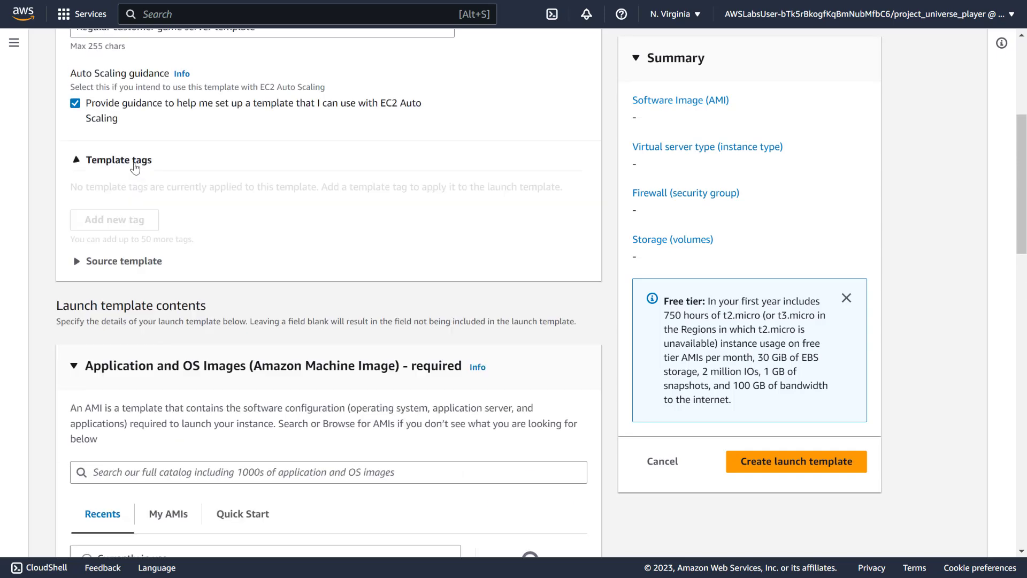
pyautogui.click(135, 168)
pyautogui.scroll(-6, 296, 266)
pyautogui.scroll(1, 296, 266)
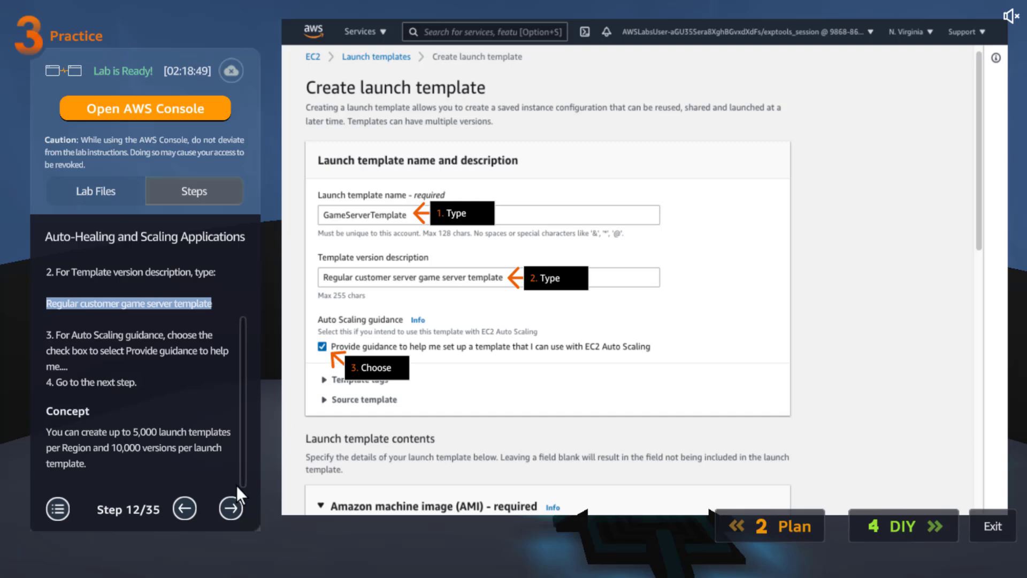
# Switch to AWS Cloud Quest, read lab steps 13 to 15, and copy the key pair name GameServerKeyPair.
pyautogui.click(239, 509)
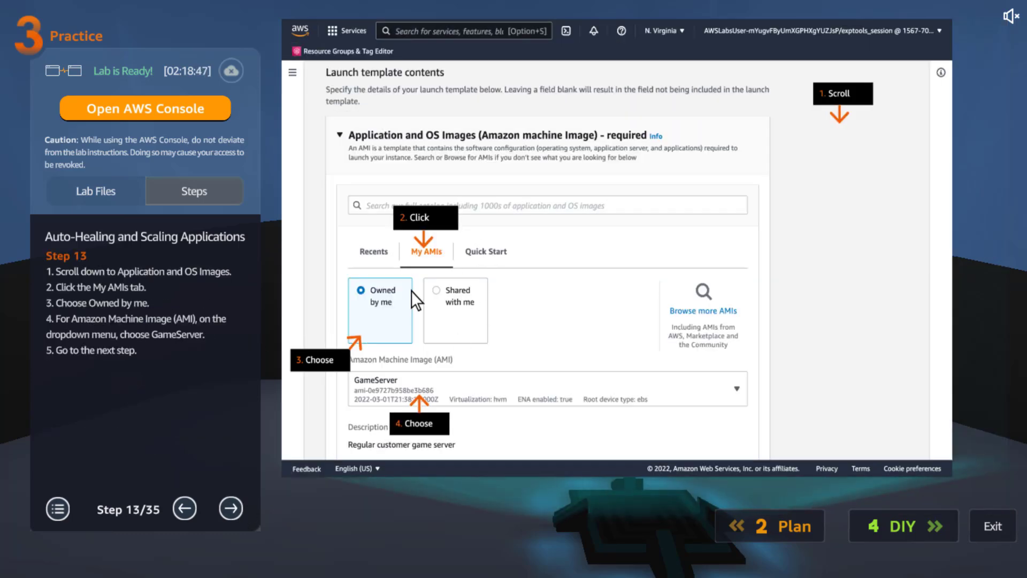
pyautogui.click(232, 508)
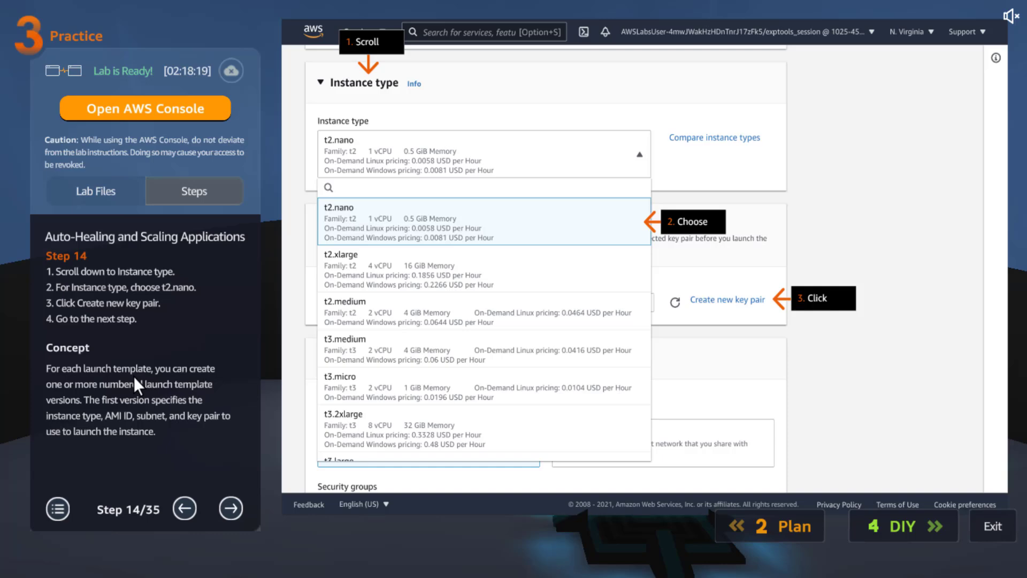
pyautogui.click(226, 515)
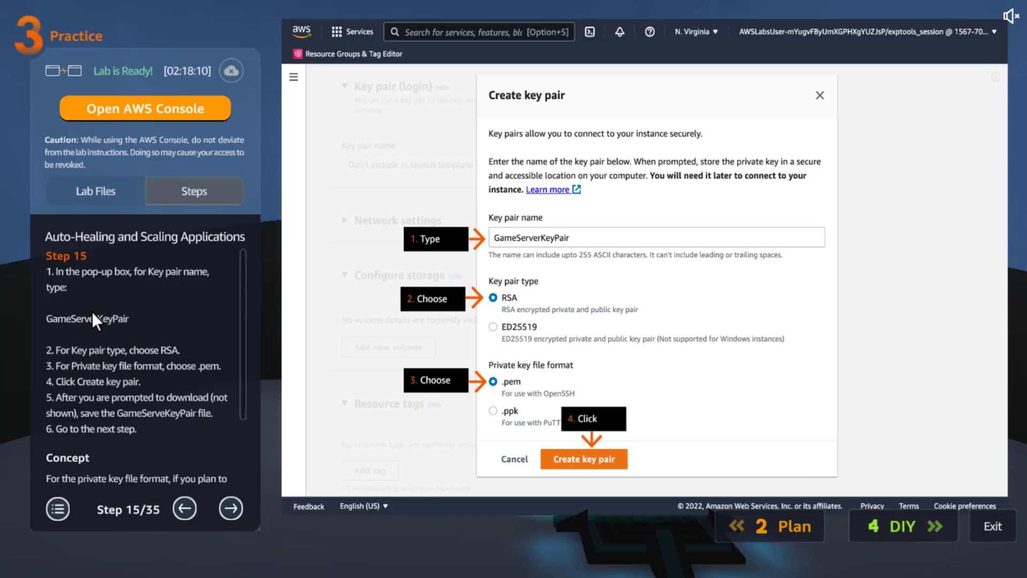
pyautogui.doubleClick(89, 313)
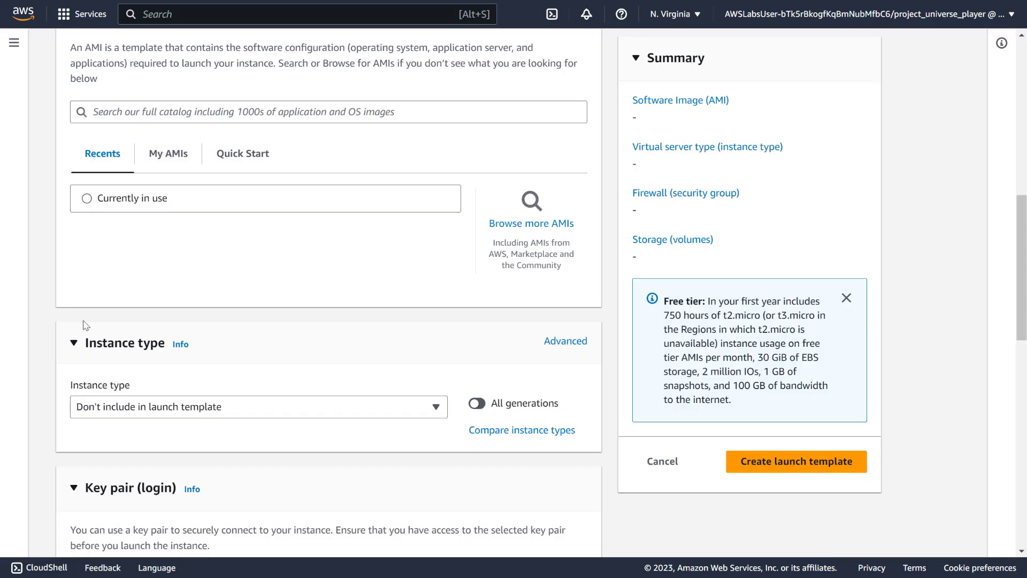
# Switch to the AWS Console and choose the owned GameServer image as the launch template's AMI.
pyautogui.scroll(-3, 254, 292)
pyautogui.scroll(5, 251, 288)
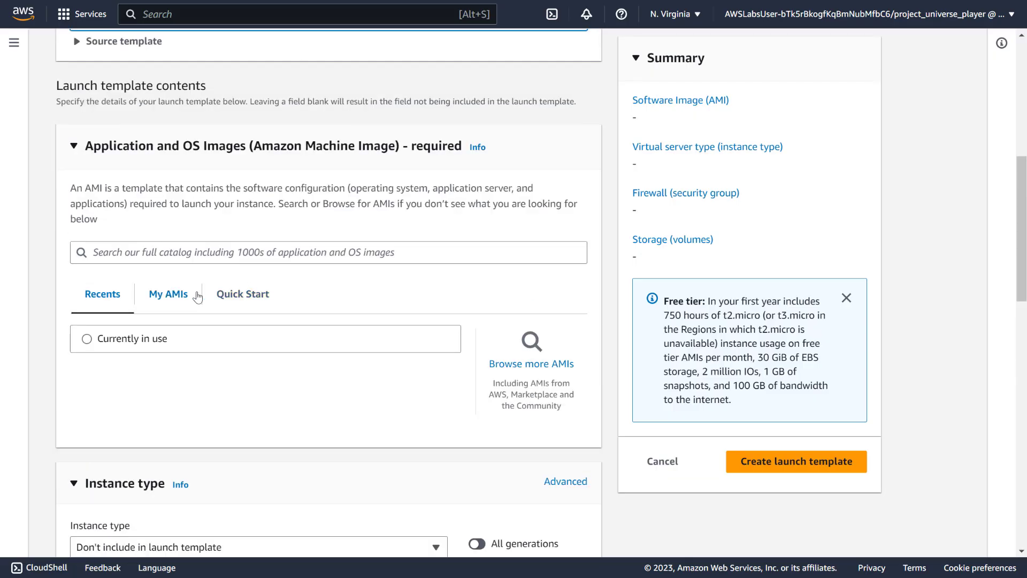
pyautogui.click(155, 297)
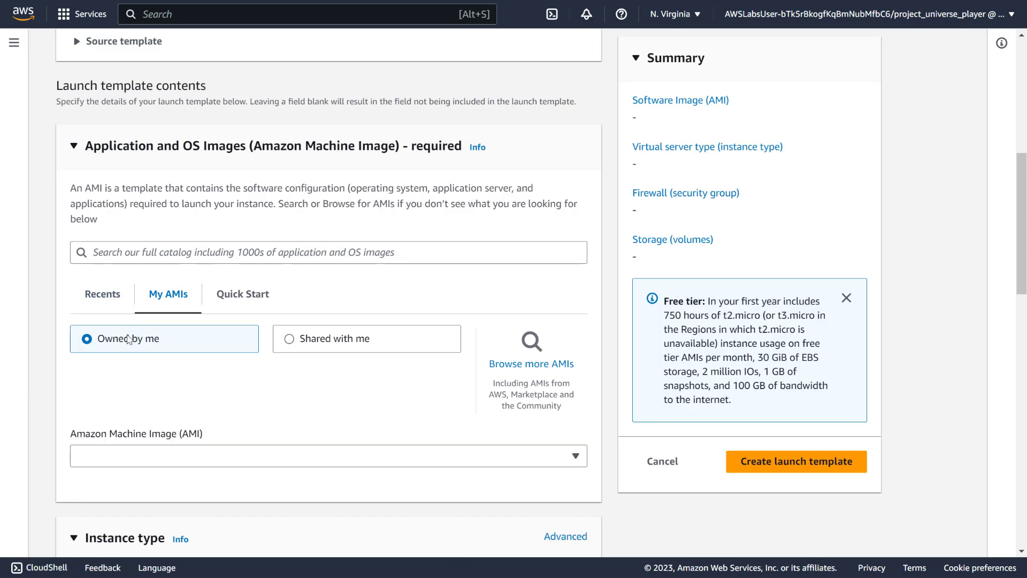
pyautogui.click(144, 457)
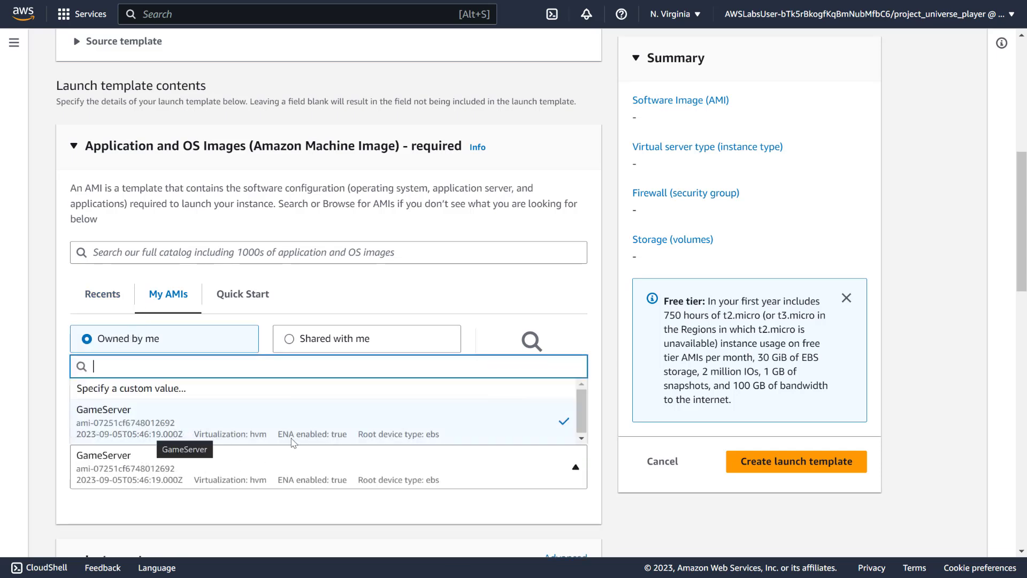
pyautogui.click(572, 478)
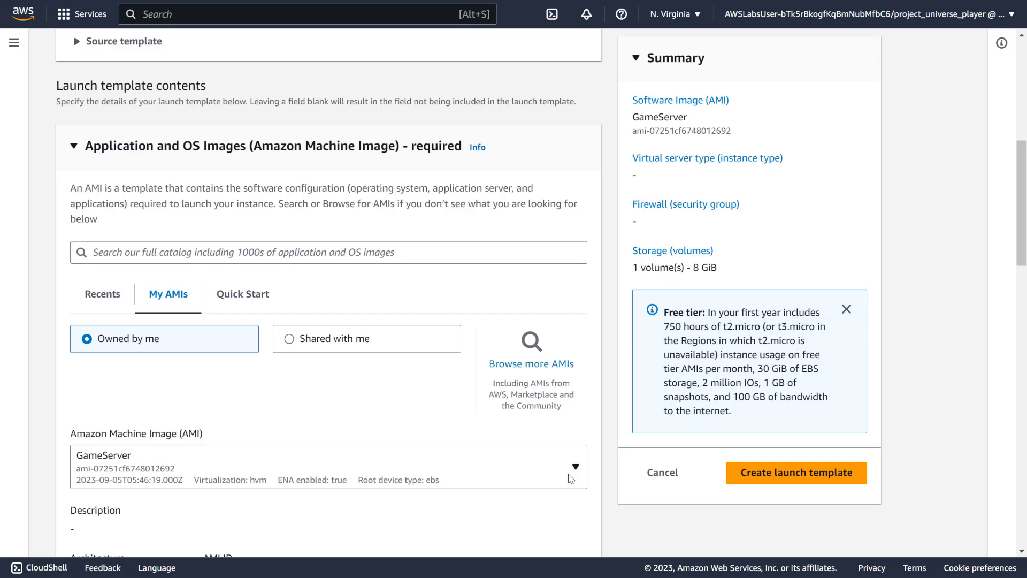
pyautogui.click(572, 478)
pyautogui.click(572, 478)
# Set the launch template's instance type to t2.nano.
pyautogui.scroll(-6, 175, 385)
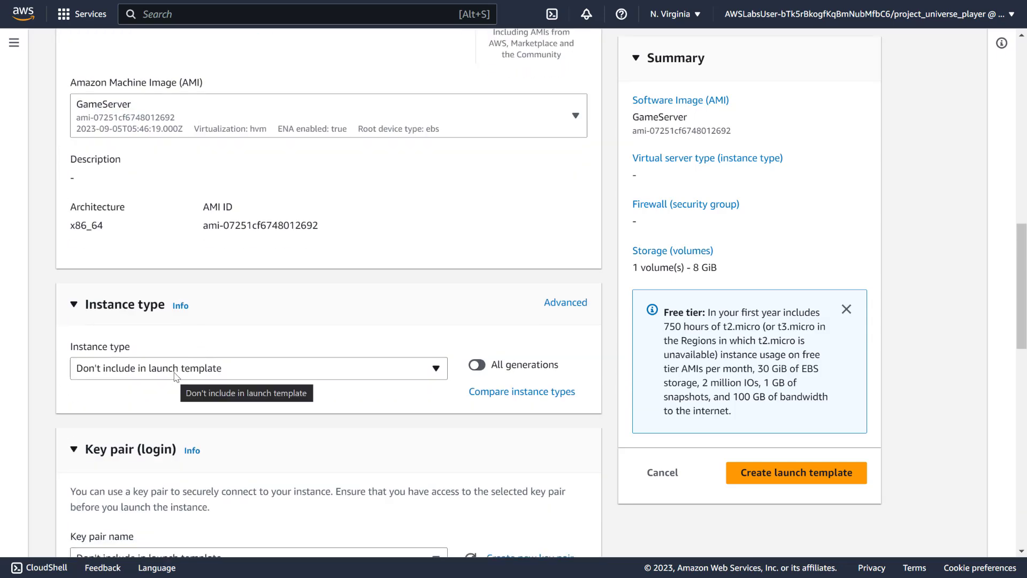
pyautogui.click(177, 378)
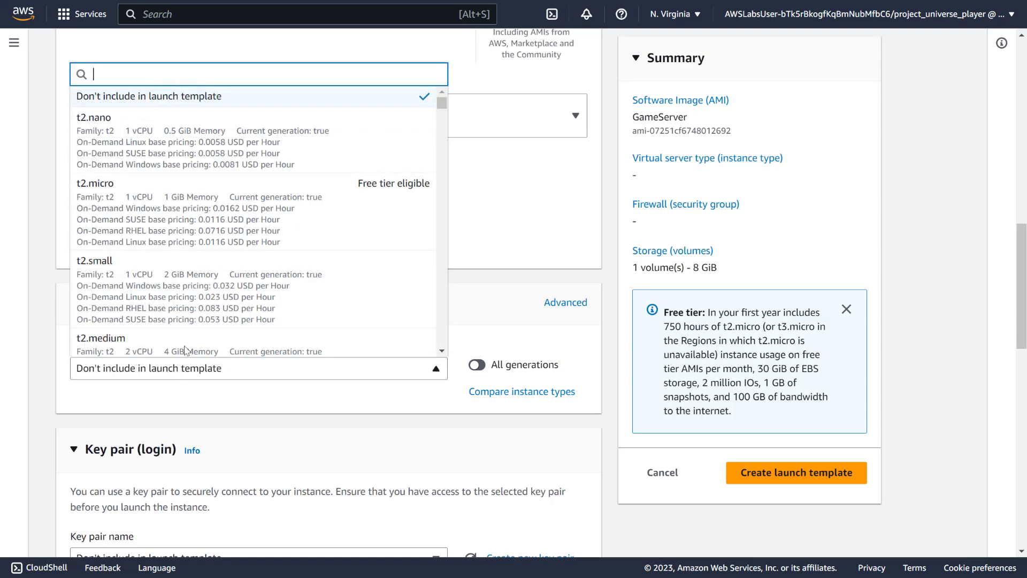
pyautogui.click(184, 138)
# Create a new RSA key pair named GameServerKeyPair in .pem format and save its file to Downloads.
pyautogui.scroll(-4, 206, 278)
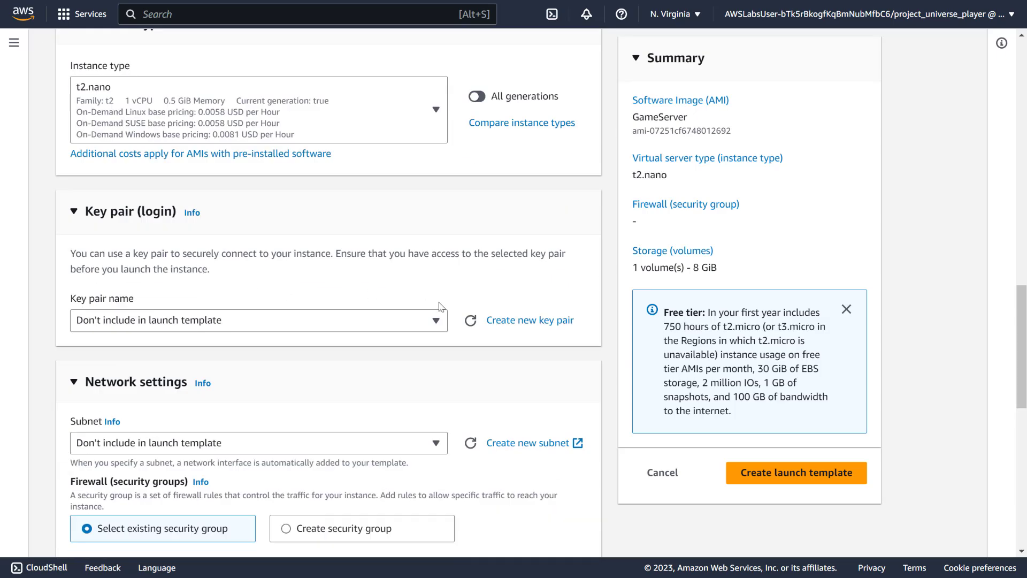
pyautogui.click(559, 322)
pyautogui.click(429, 175)
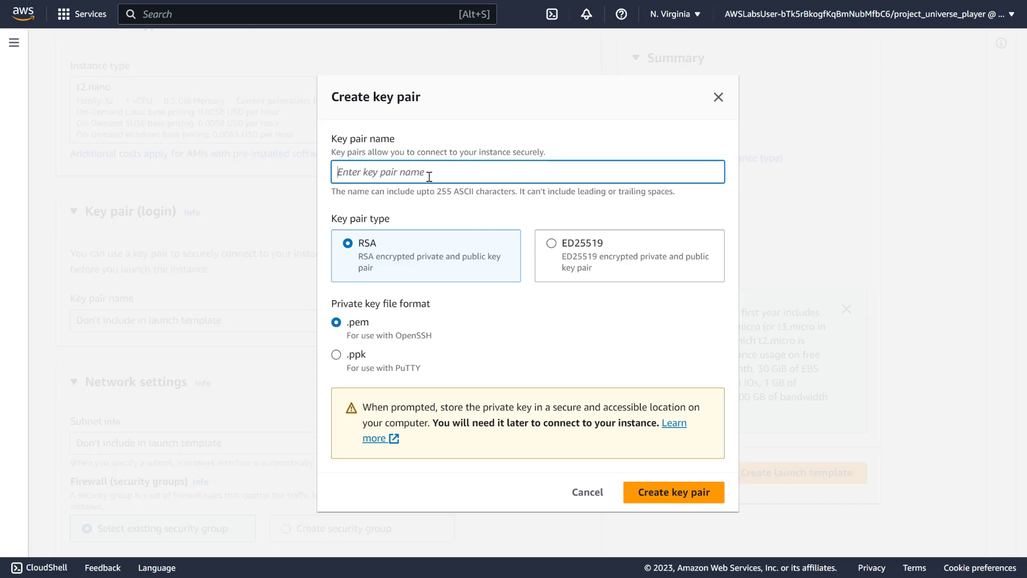
pyautogui.write('GameServerKeyPair')
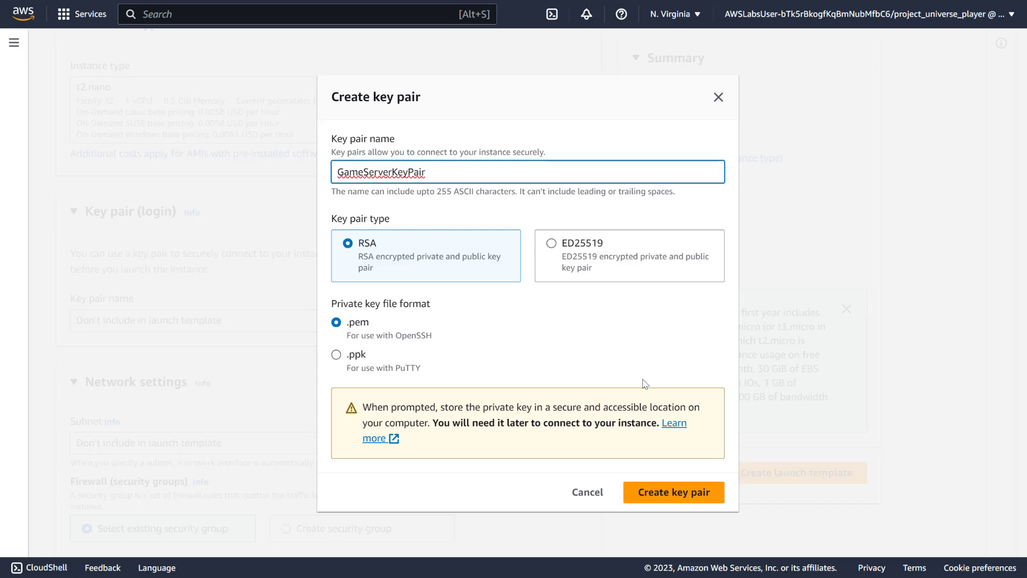
pyautogui.click(669, 499)
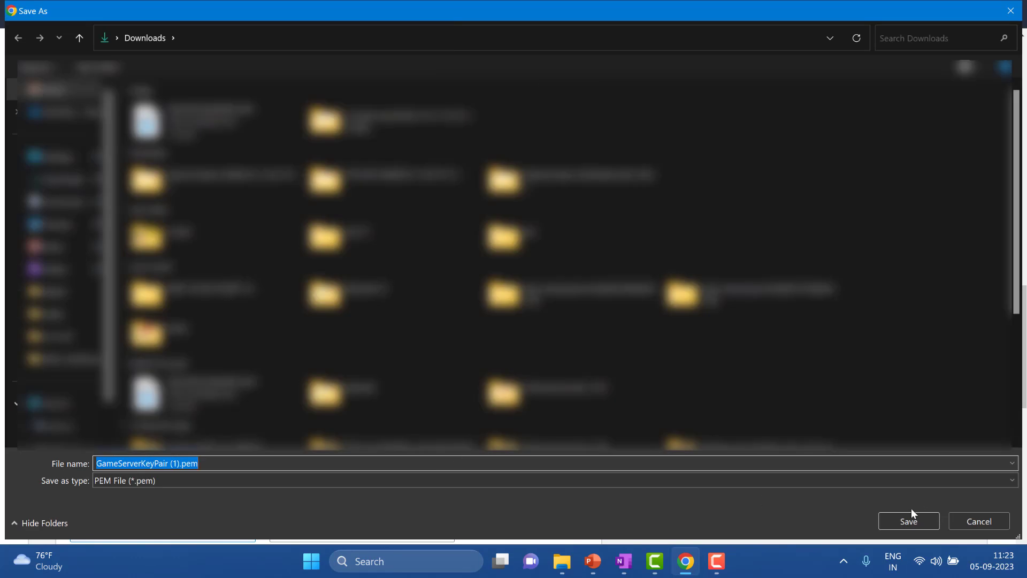
pyautogui.click(907, 518)
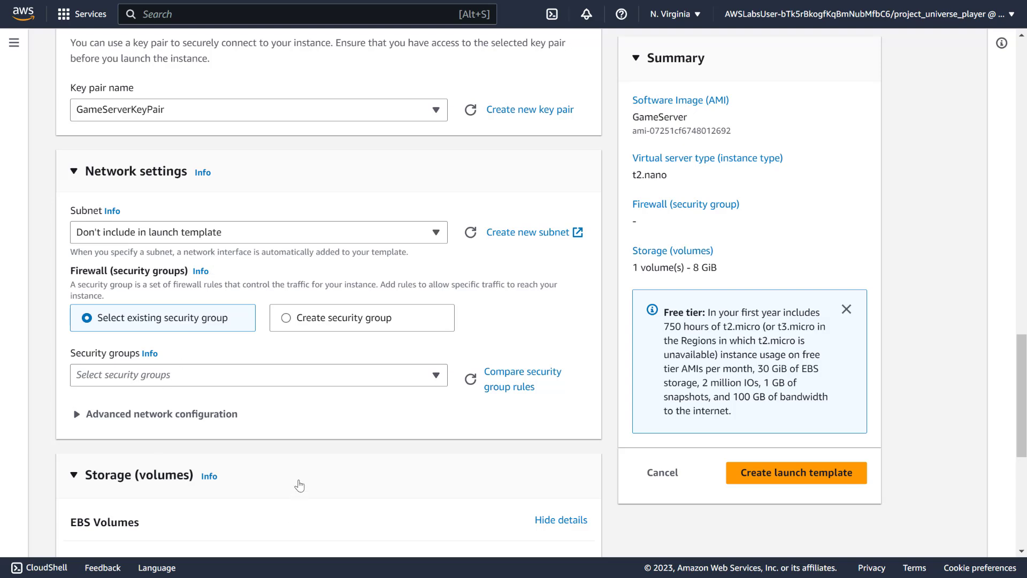
# Expand the advanced network configuration and read lab steps 16 and 17 in AWS Cloud Quest.
pyautogui.click(357, 422)
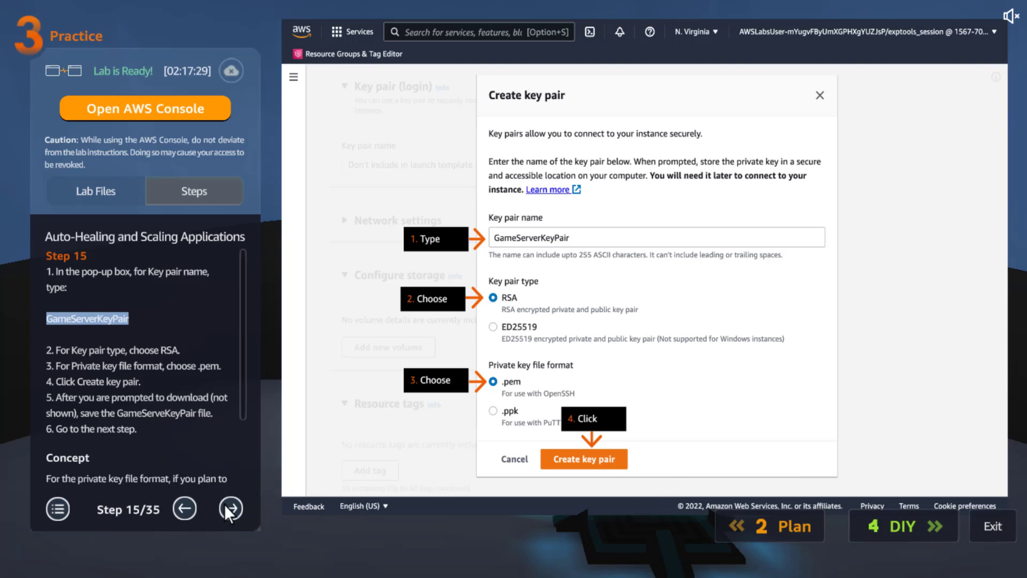
pyautogui.click(230, 508)
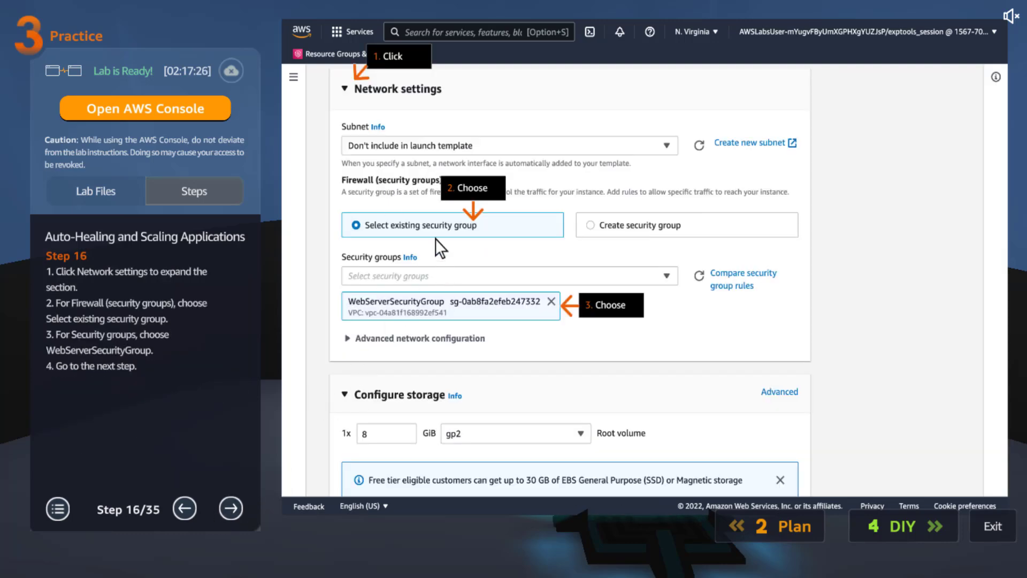
pyautogui.click(231, 509)
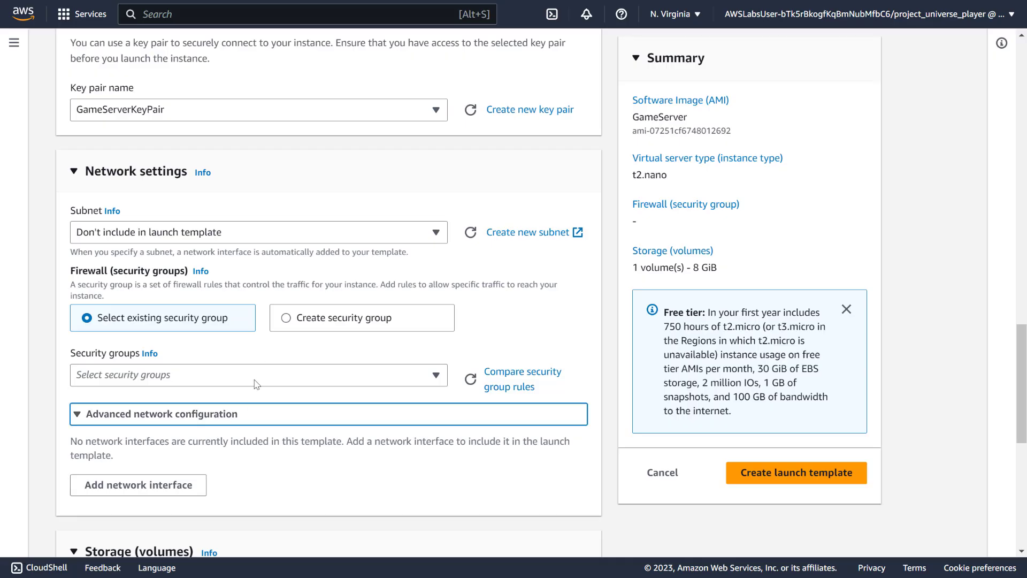
# In the AWS Console, assign WebServerSecurityGroup to the launch template and create the template.
pyautogui.scroll(-4, 174, 147)
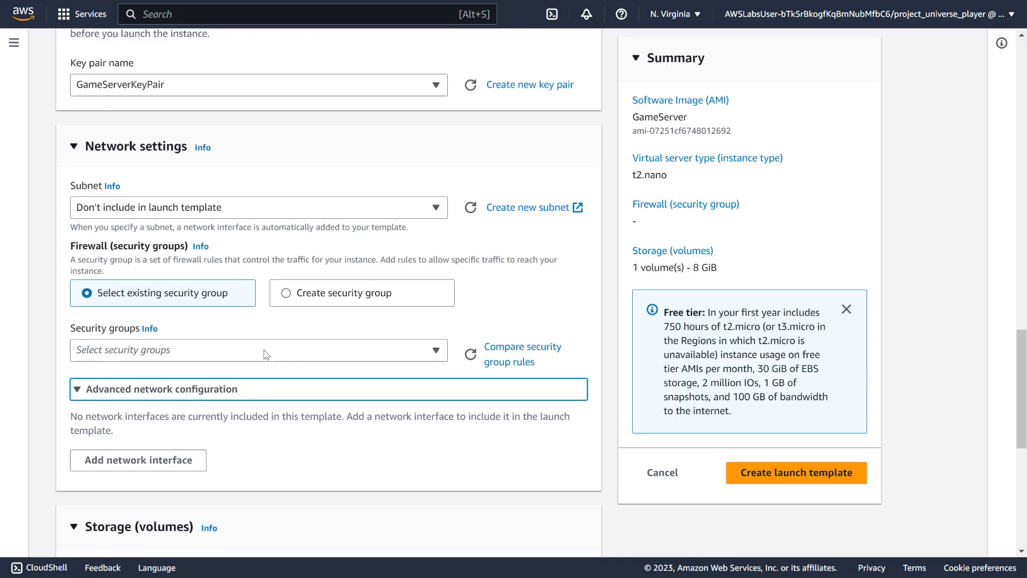
pyautogui.click(169, 167)
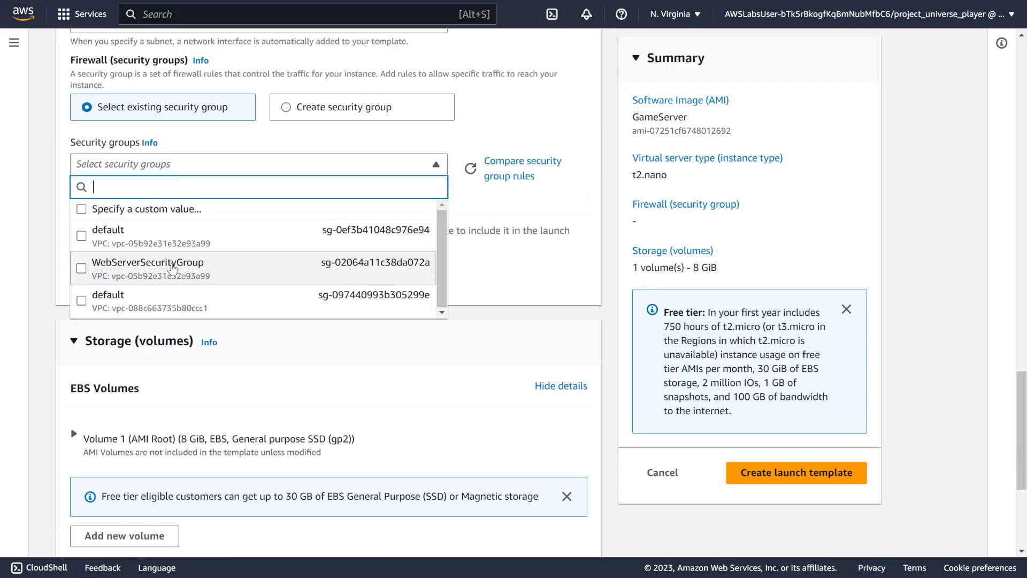
pyautogui.click(172, 268)
pyautogui.scroll(-5, 281, 328)
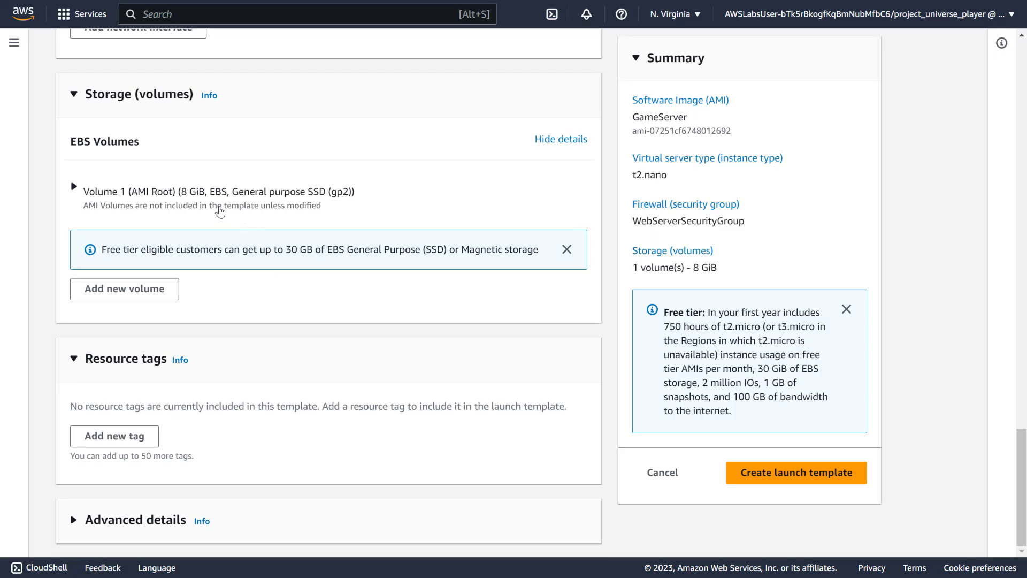
pyautogui.click(789, 472)
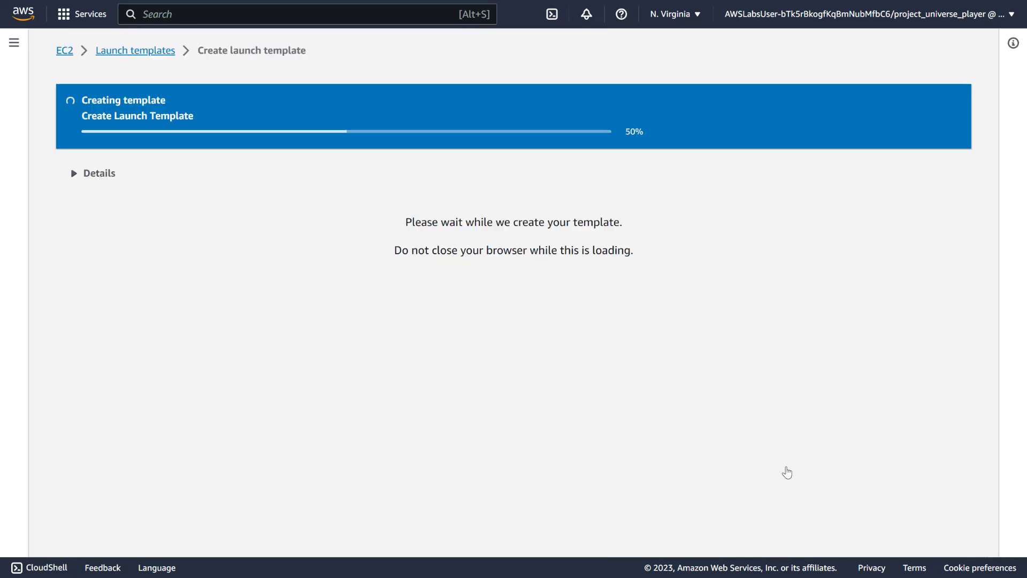
# Open the list of launch templates and select GameServerTemplate to show its details.
pyautogui.scroll(-1, 530, 321)
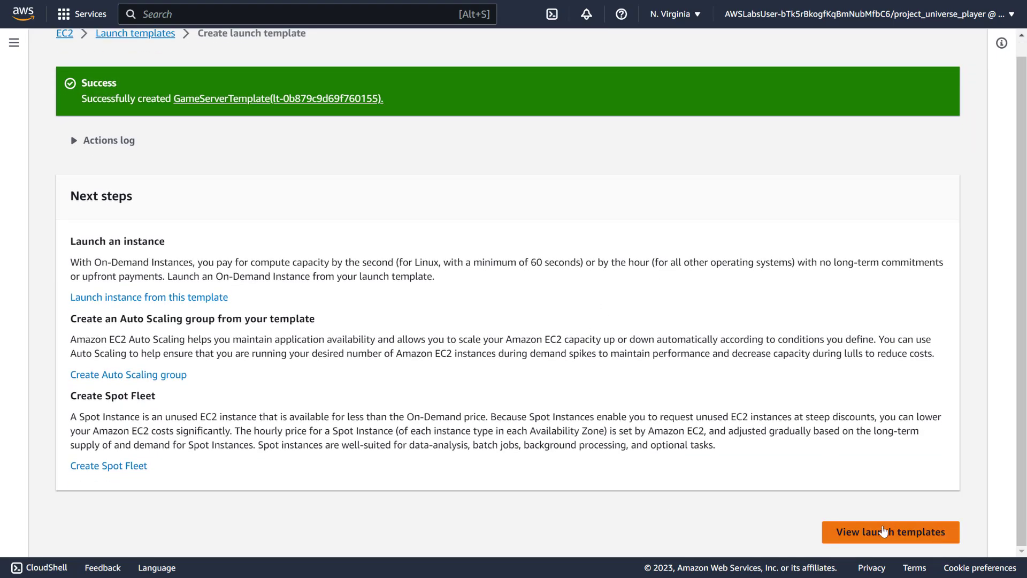
pyautogui.click(883, 533)
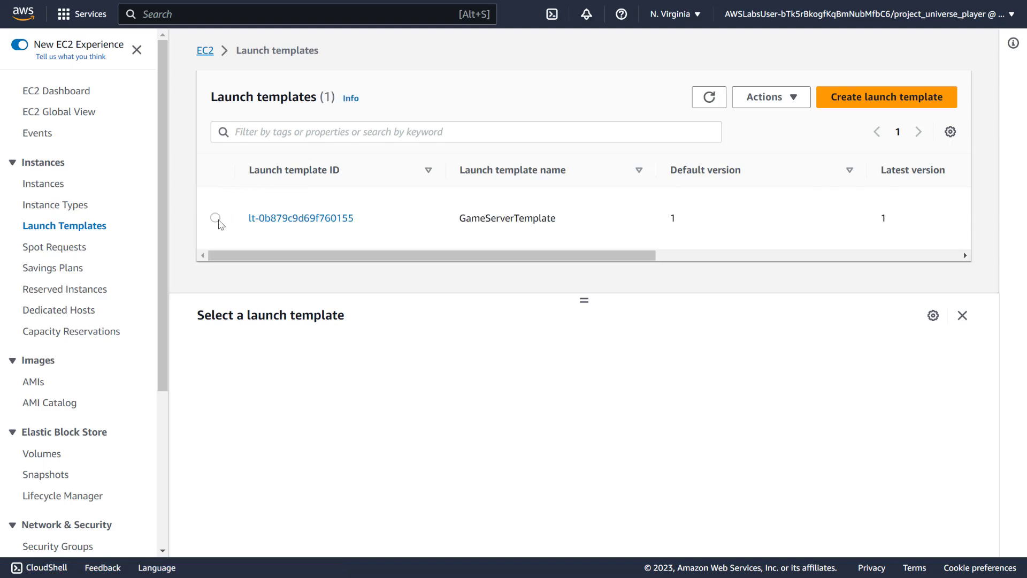
pyautogui.click(216, 217)
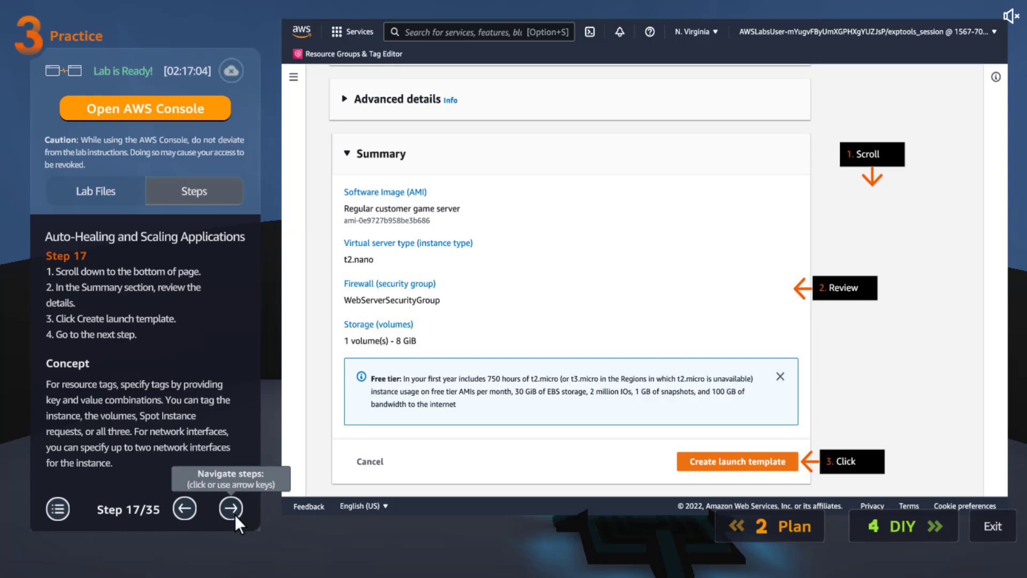
# Switch to AWS Cloud Quest and read lab steps 18 to 20 on creating the Auto Scaling group.
pyautogui.click(235, 514)
pyautogui.click(231, 515)
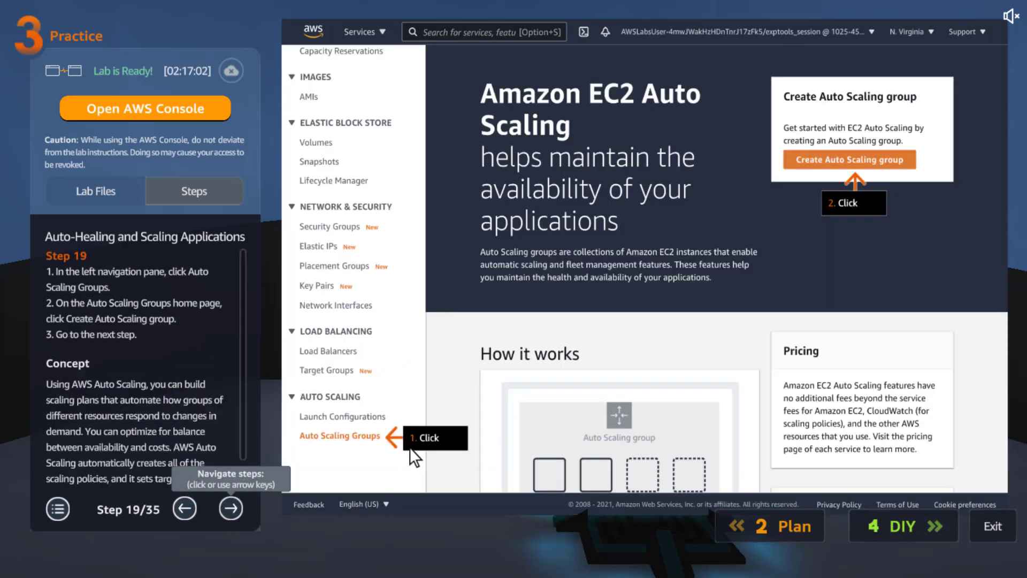
pyautogui.scroll(-2, 149, 399)
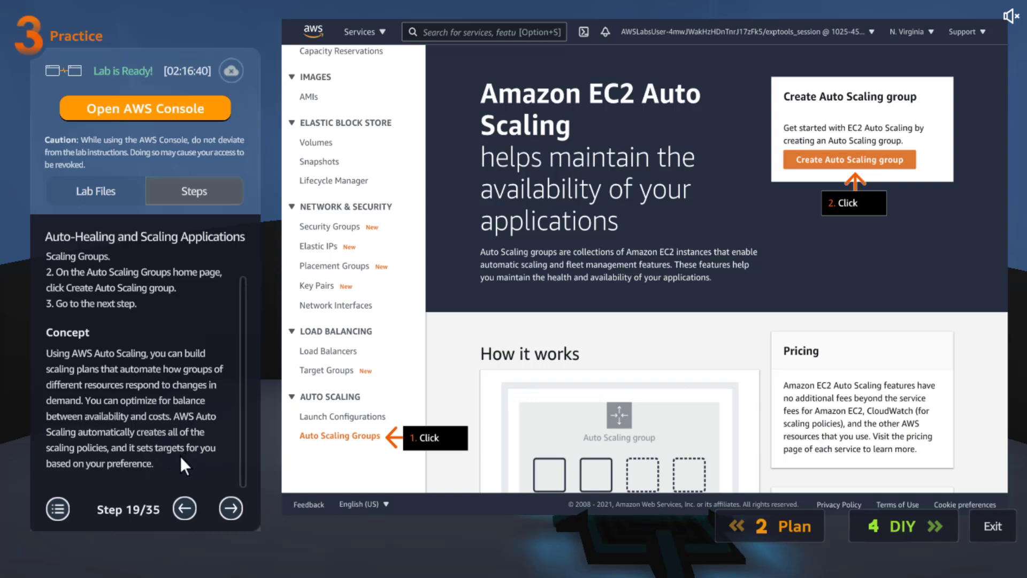
pyautogui.click(224, 508)
pyautogui.scroll(-2, 165, 330)
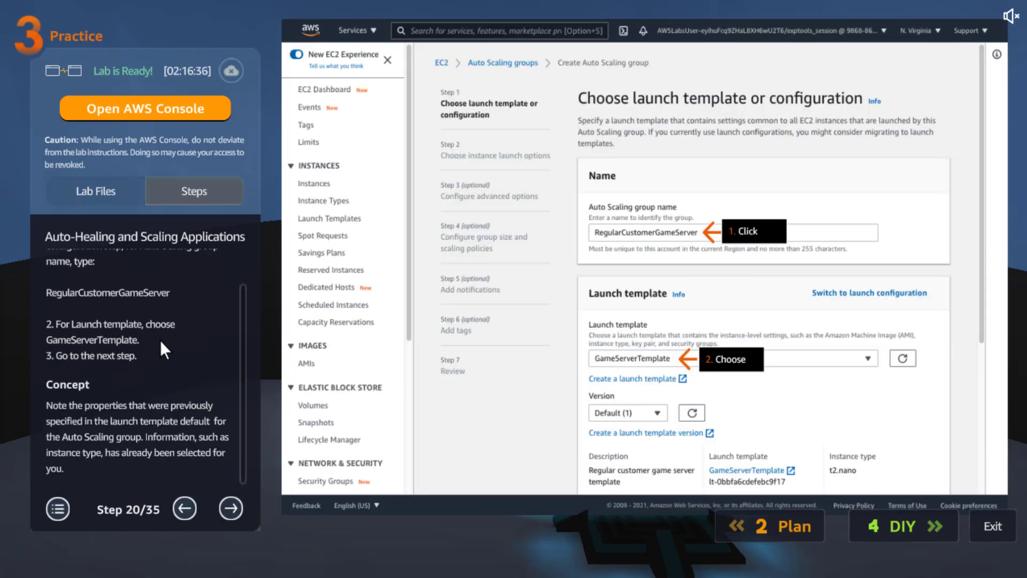
# Copy the Auto Scaling group name RegularCustomerGameServer from lab step 20 and advance to the next lab step.
pyautogui.tripleClick(117, 293)
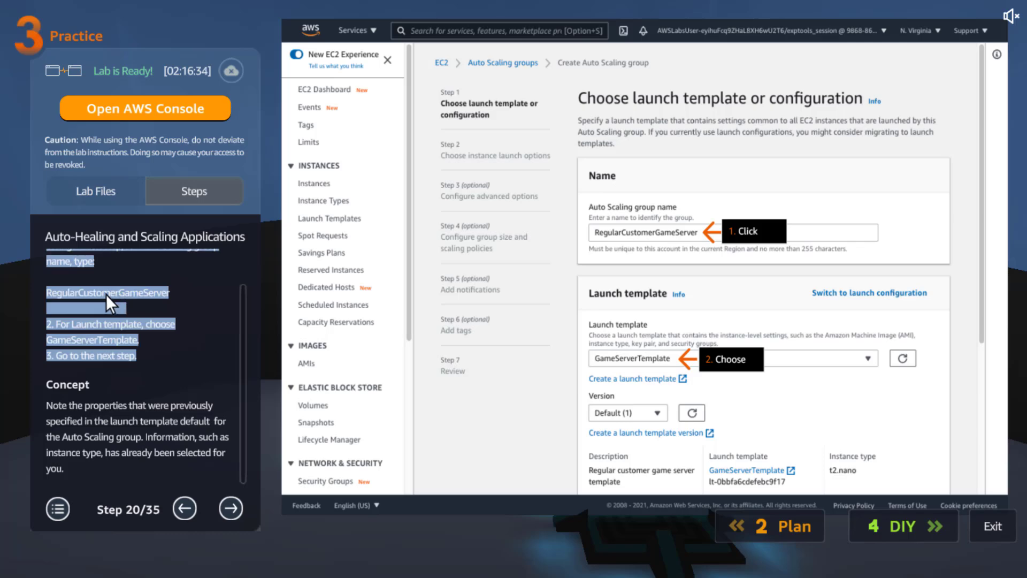
pyautogui.doubleClick(106, 295)
pyautogui.hotkey('ctrl', 'c')
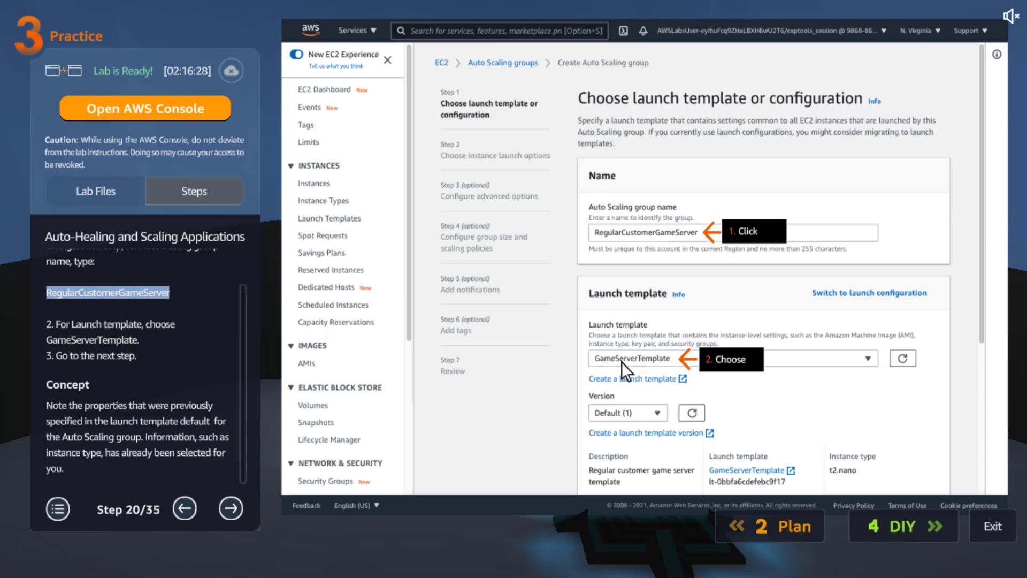
pyautogui.scroll(-1, 130, 432)
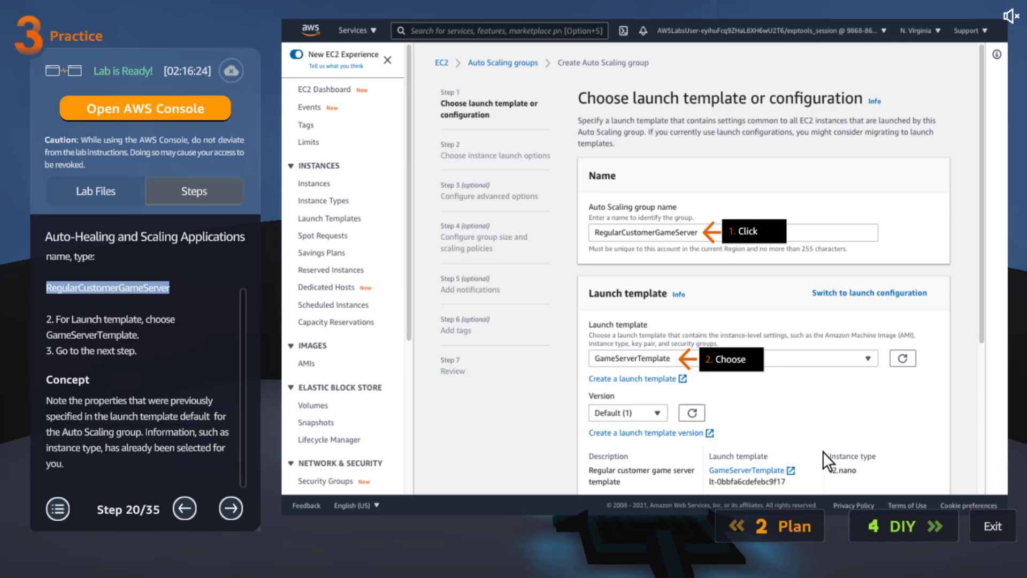
pyautogui.click(231, 508)
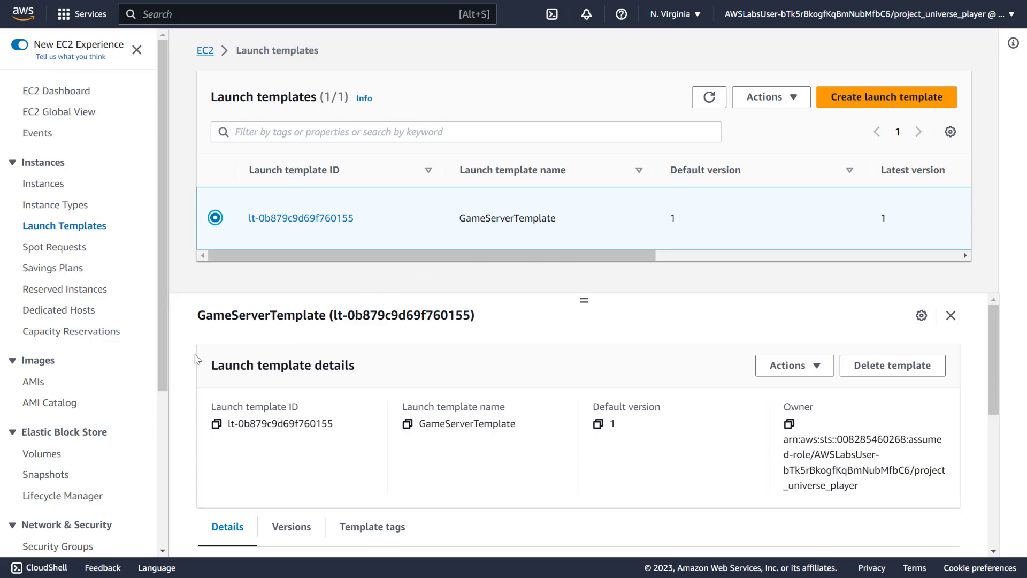
# Start creating an Auto Scaling group in EC2 and name it RegularCustomerGameServer.
pyautogui.scroll(-4, 75, 455)
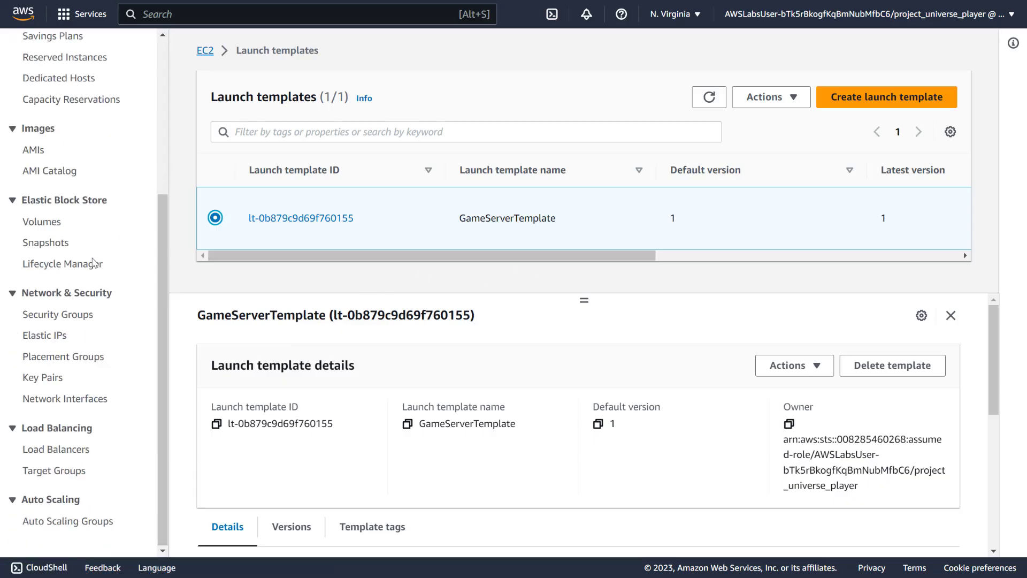
pyautogui.click(78, 523)
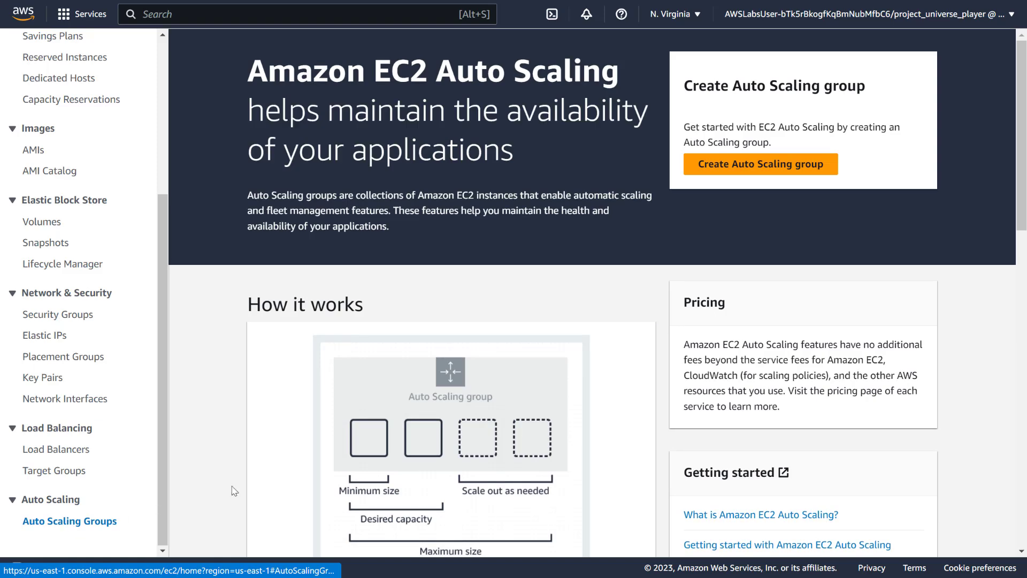
pyautogui.click(768, 164)
pyautogui.click(453, 238)
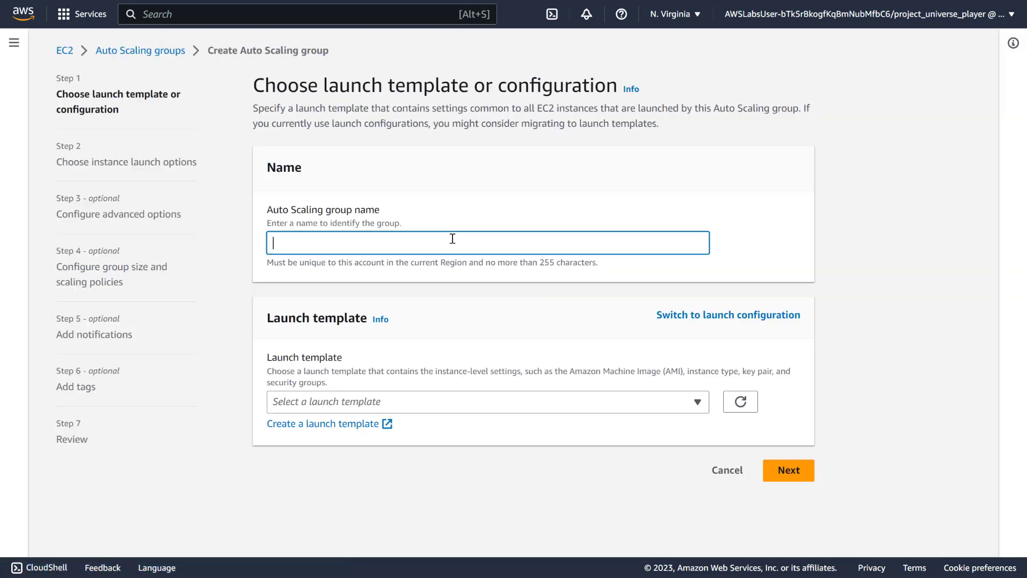
pyautogui.hotkey('ctrl', 'v')
# Choose GameServerTemplate as the Auto Scaling group's launch template and continue to the instance launch options.
pyautogui.click(645, 402)
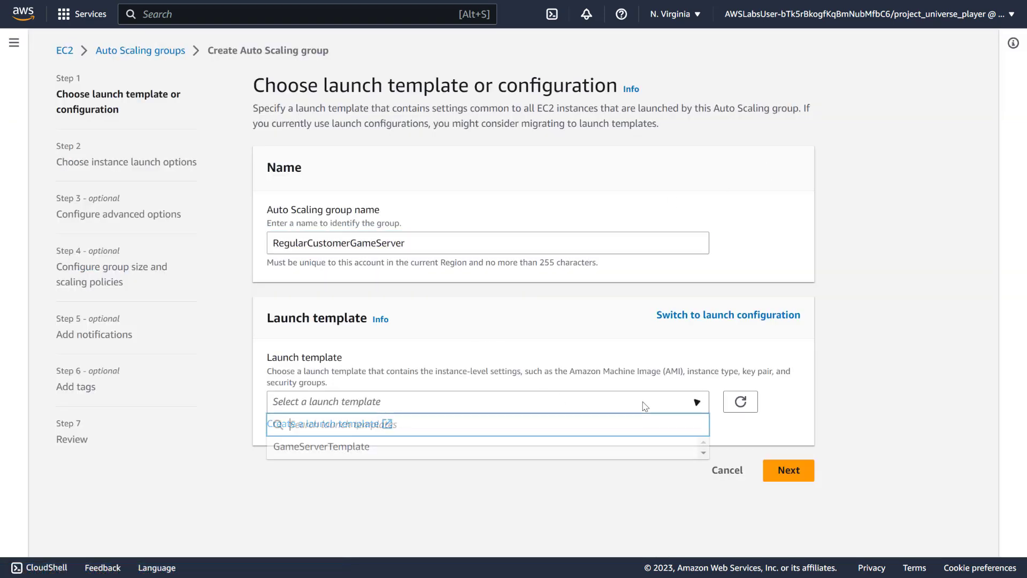
pyautogui.click(369, 448)
pyautogui.scroll(-5, 255, 434)
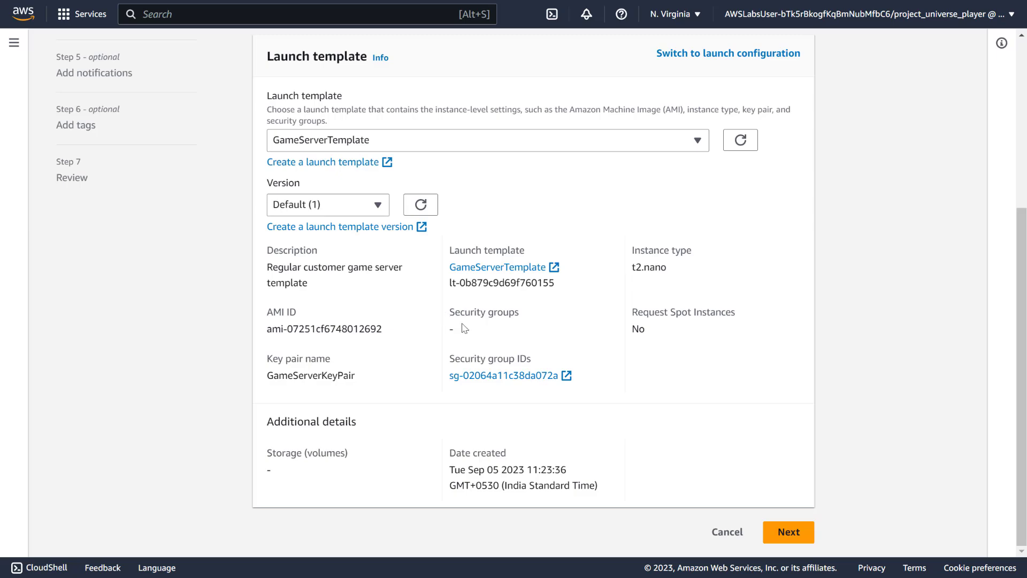
pyautogui.click(785, 535)
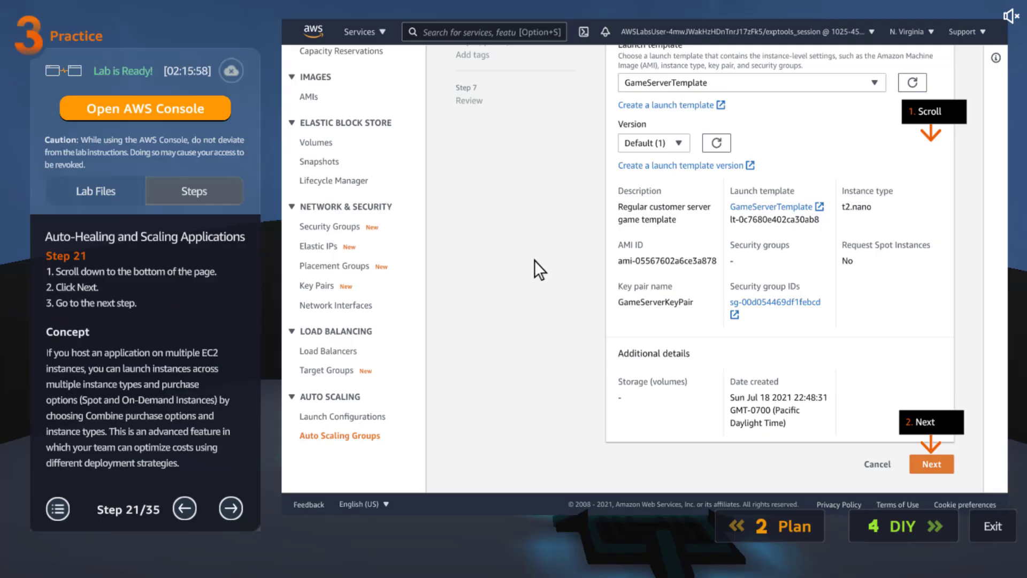
# Switch to AWS Cloud Quest and read lab steps 21 to 24 on launch options, load balancing and health checks, then advance to step 25.
pyautogui.click(231, 508)
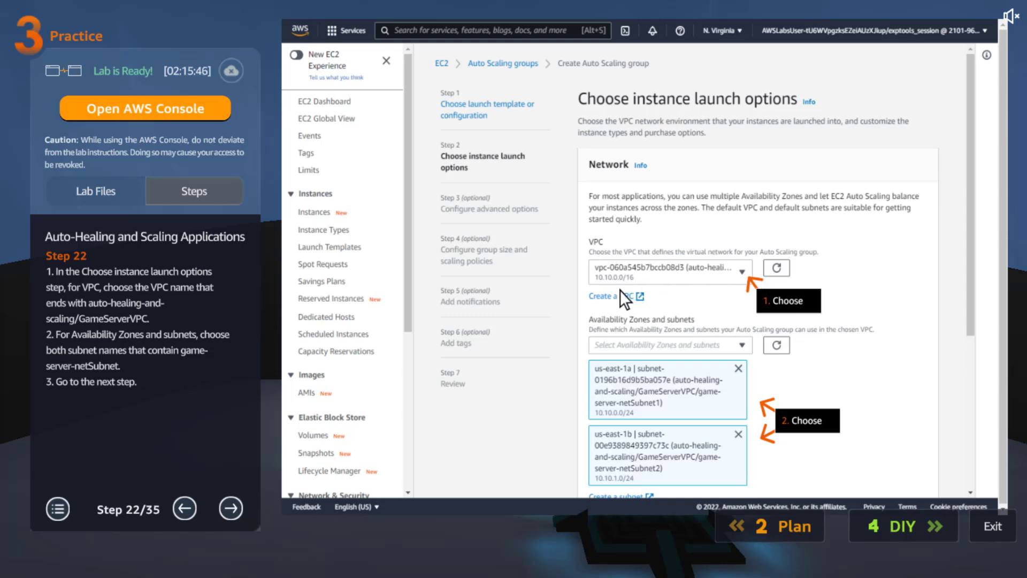
pyautogui.click(183, 511)
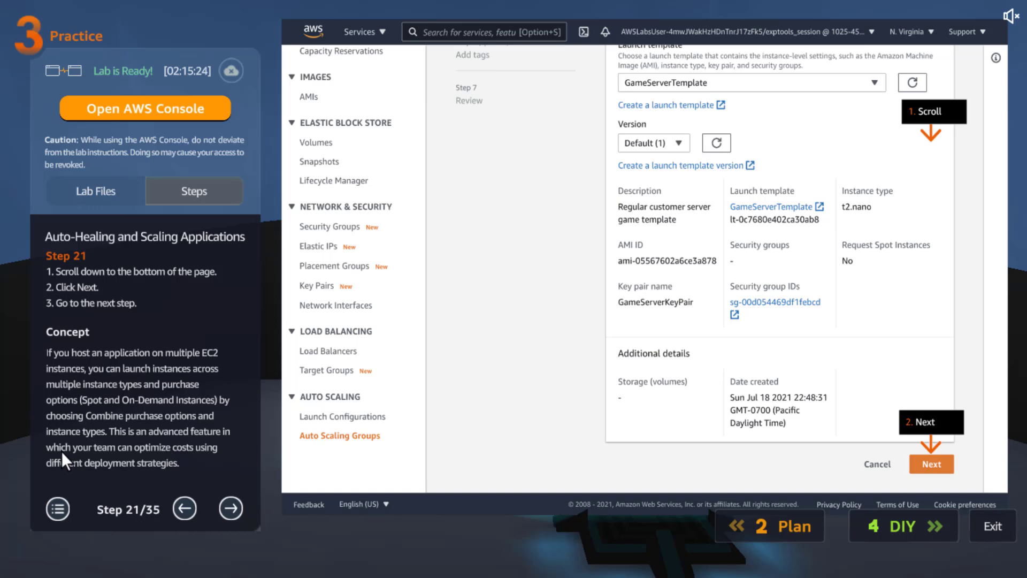
pyautogui.click(231, 509)
pyautogui.click(230, 508)
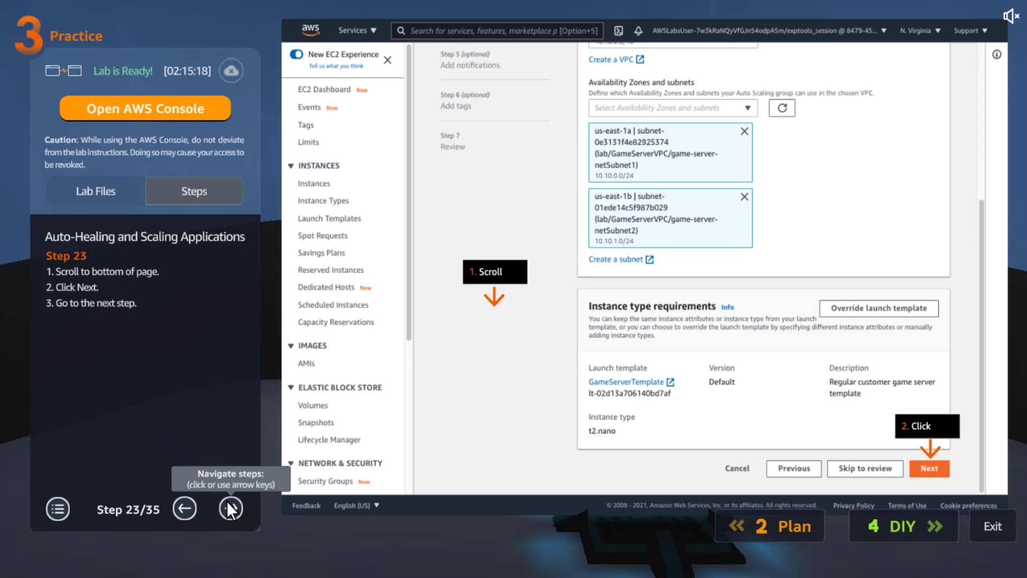
pyautogui.click(231, 508)
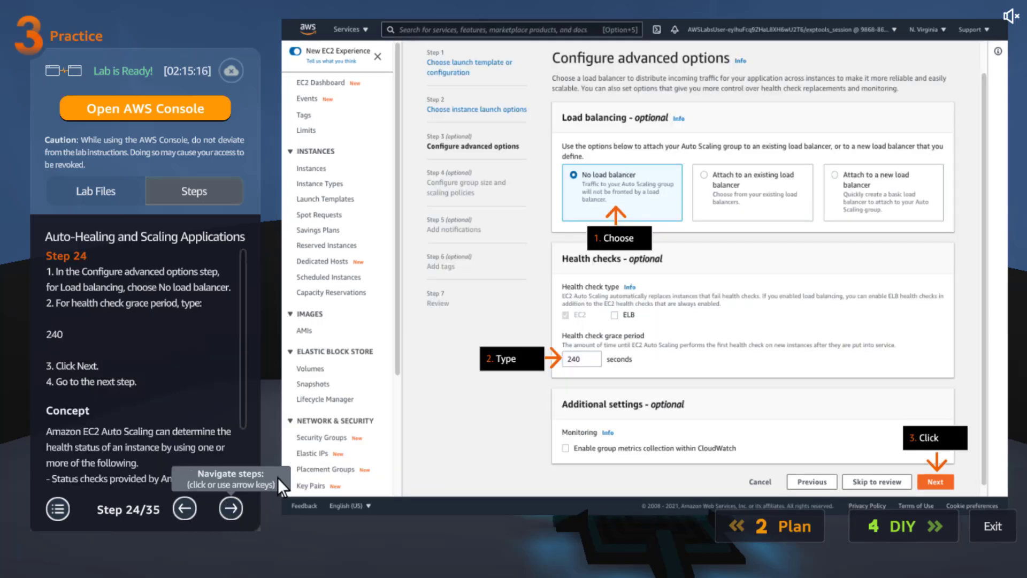
pyautogui.scroll(-2, 158, 362)
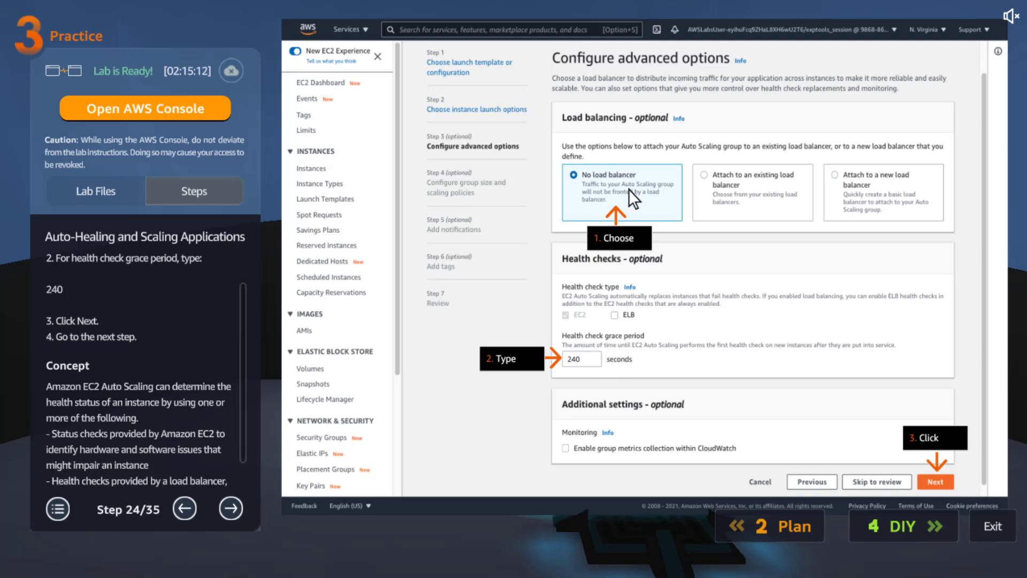
pyautogui.scroll(-1, 109, 412)
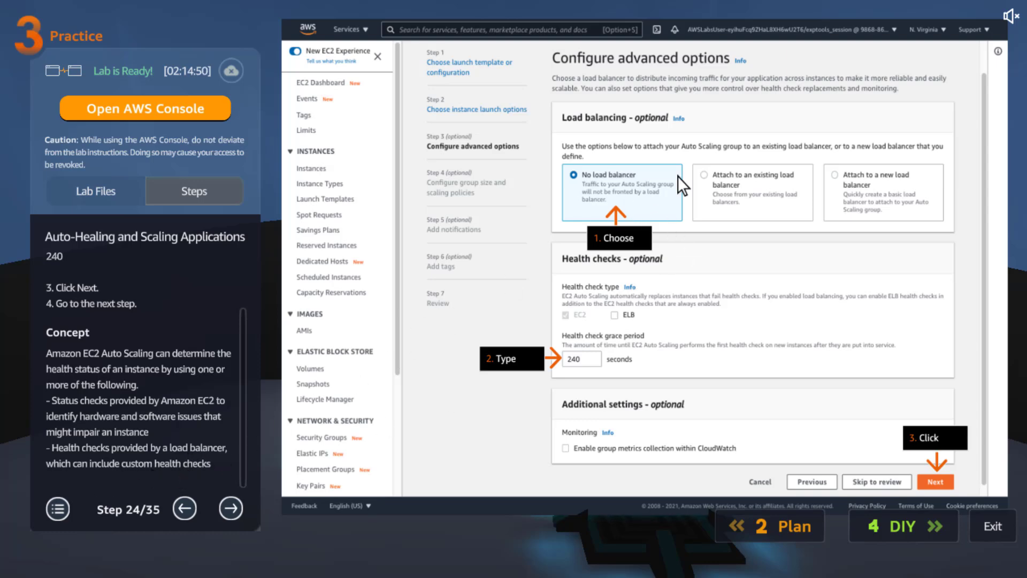
pyautogui.click(230, 509)
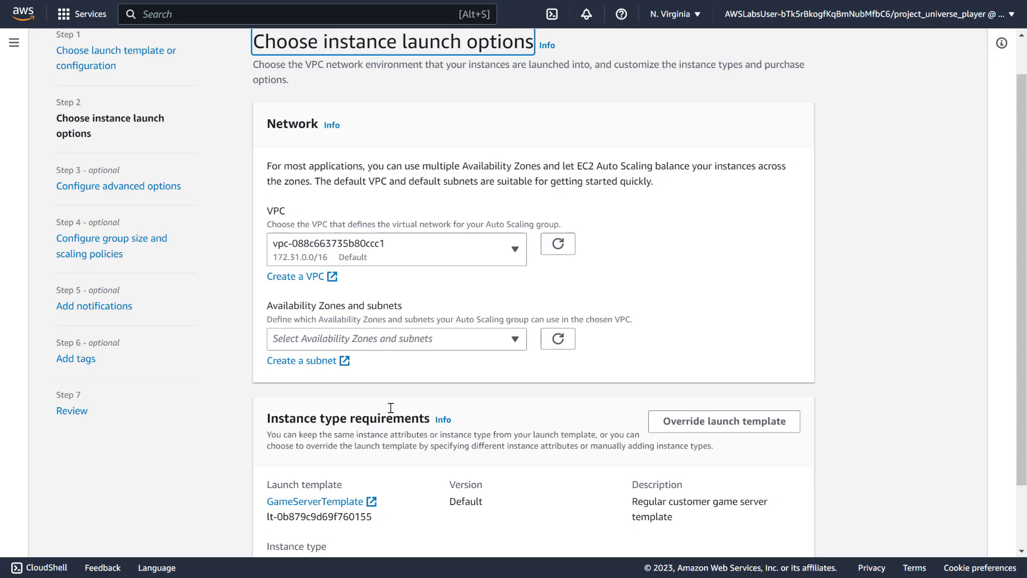
# In the AWS Console, select the us-east-1a and us-east-1b subnets of the default VPC and recheck the subnet selection.
pyautogui.click(415, 339)
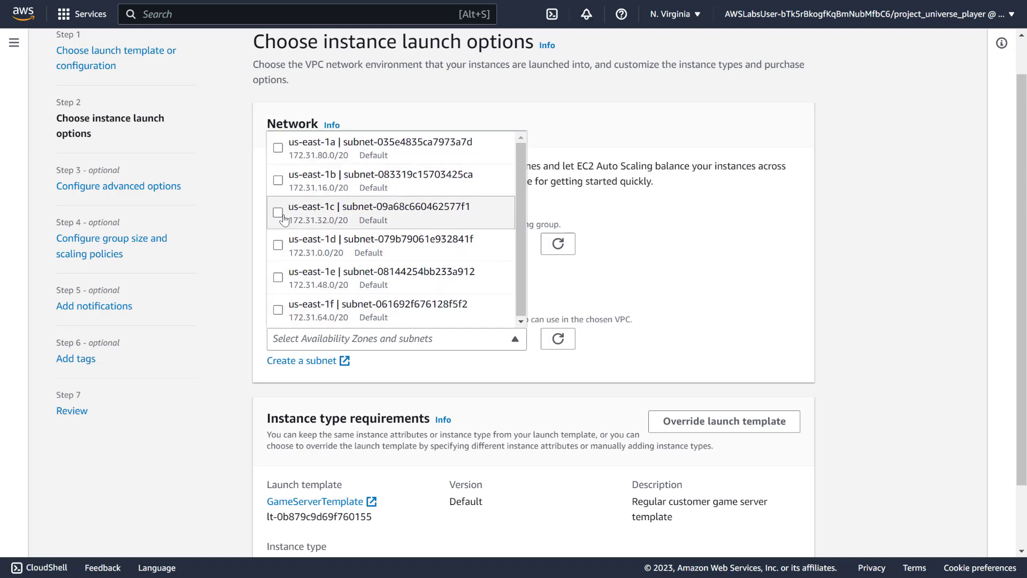
pyautogui.scroll(-2, 281, 270)
pyautogui.scroll(2, 285, 269)
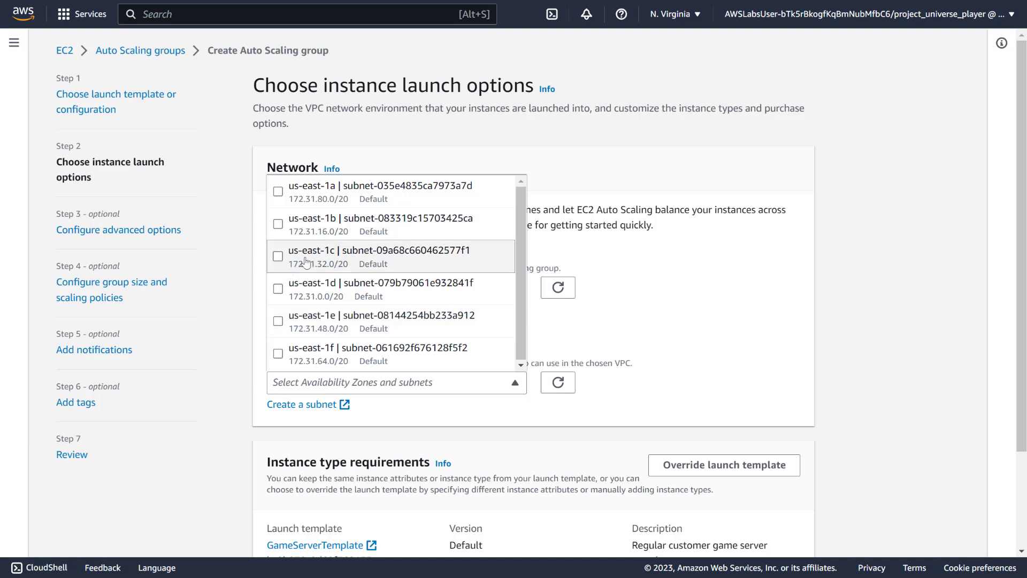
pyautogui.click(277, 194)
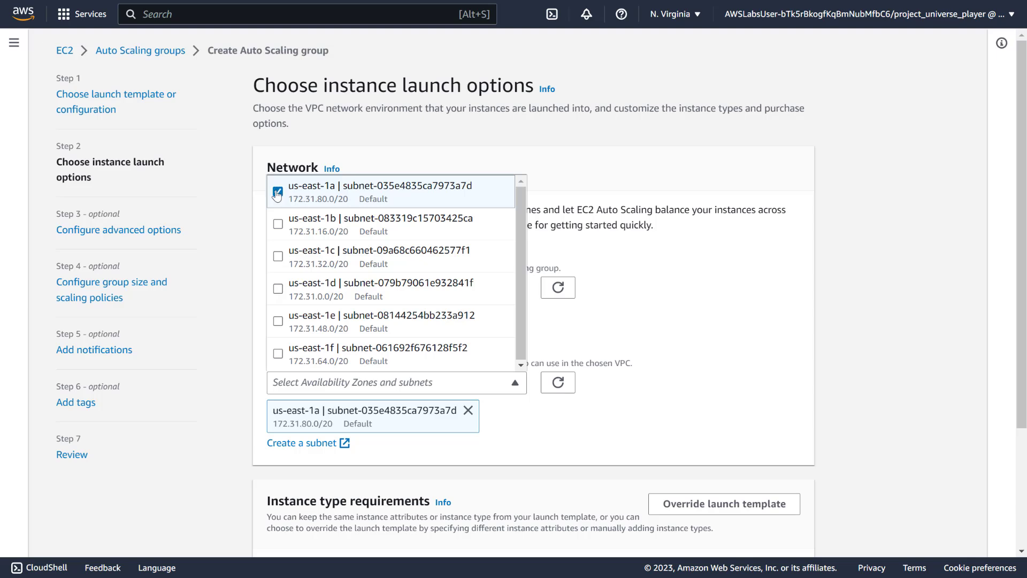
pyautogui.click(278, 223)
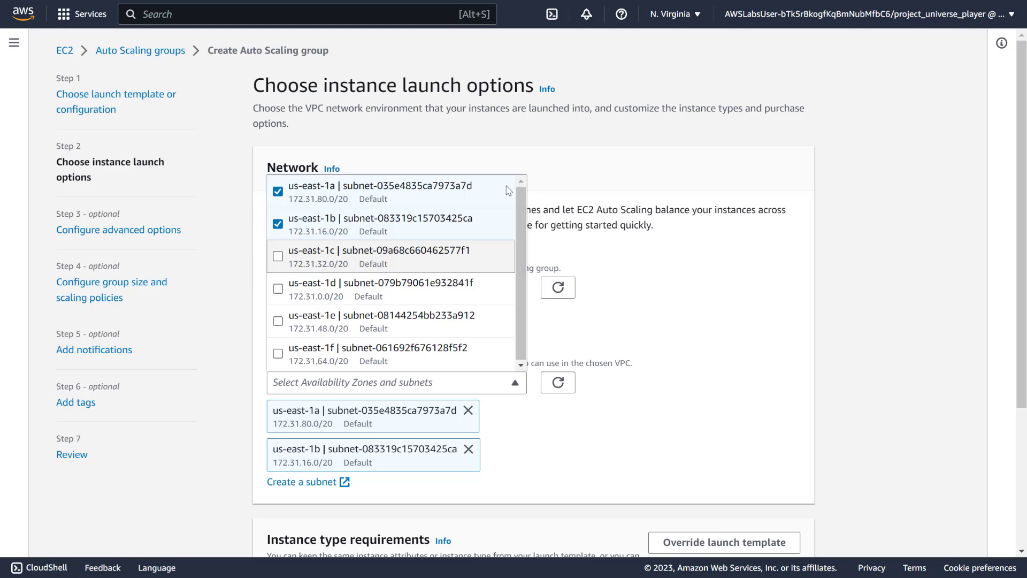
pyautogui.click(693, 300)
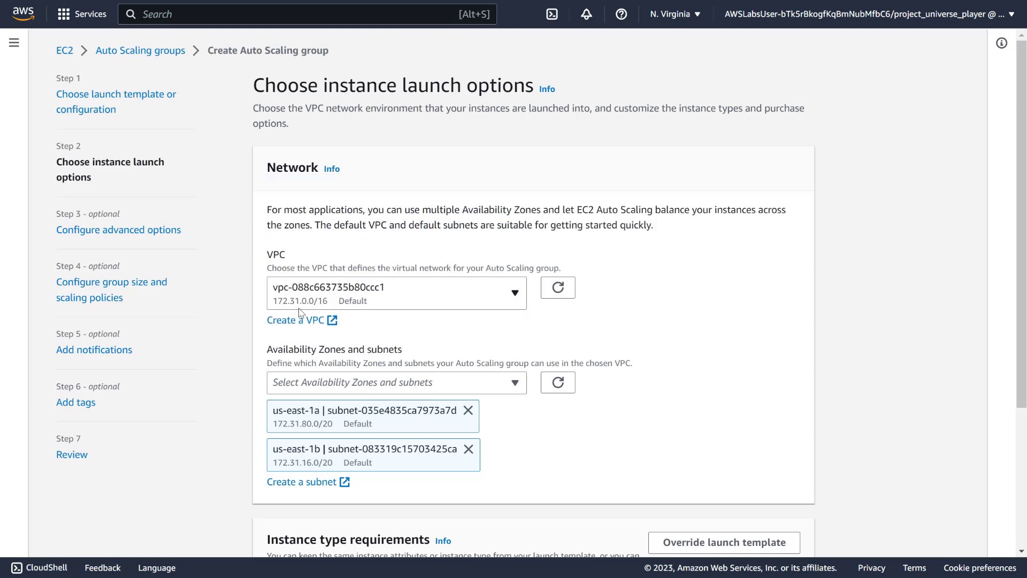
pyautogui.scroll(-1, 300, 316)
pyautogui.click(515, 313)
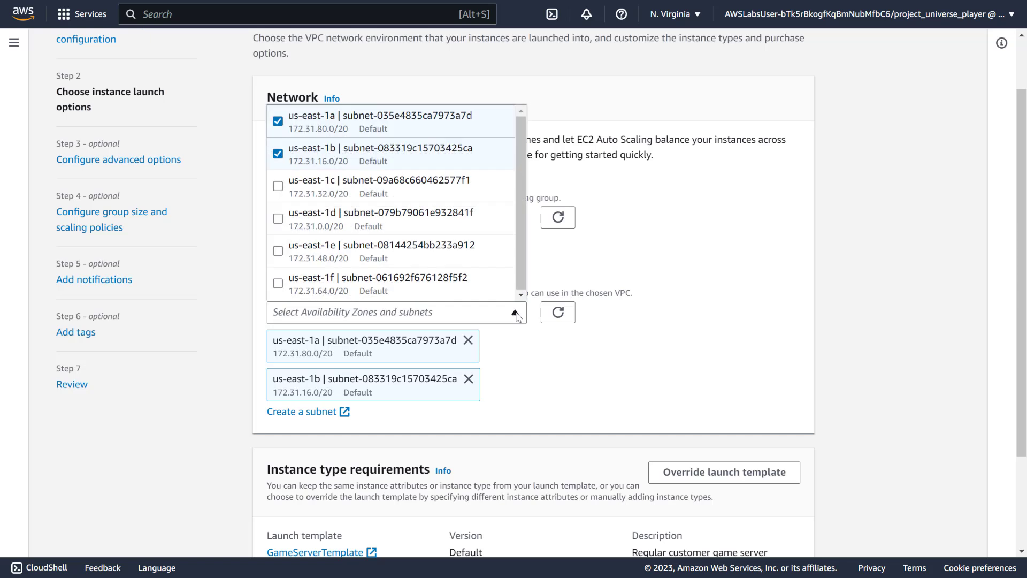
pyautogui.click(707, 291)
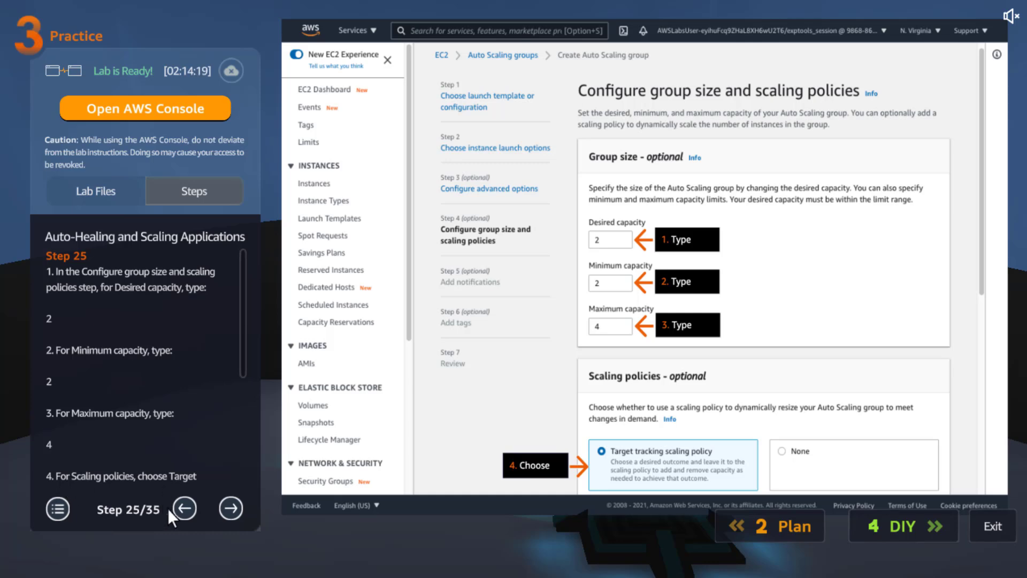
# Switch to AWS Cloud Quest, review lab steps 23 and 24 again, and return to step 25.
pyautogui.click(176, 508)
pyautogui.click(175, 508)
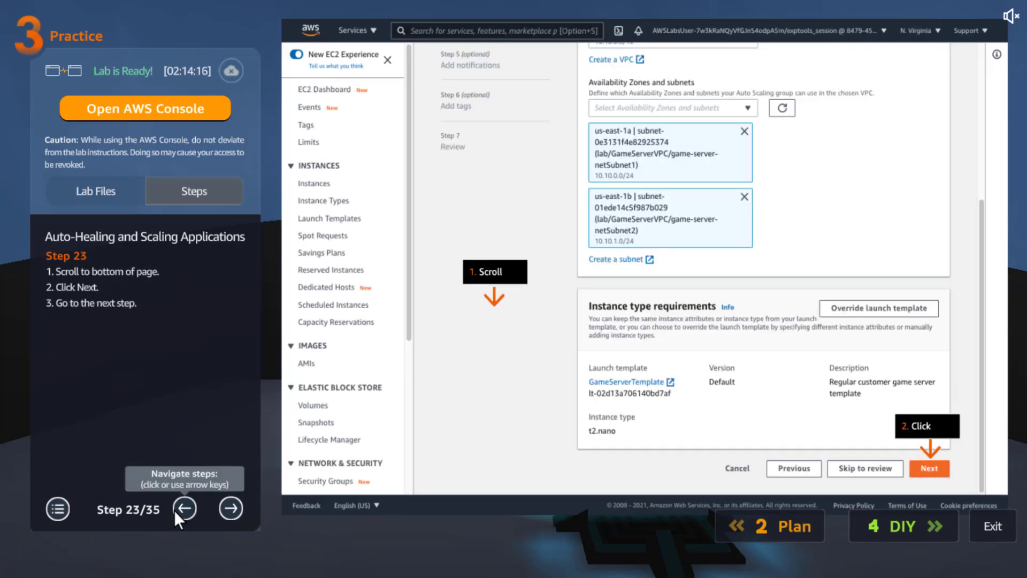
pyautogui.click(229, 507)
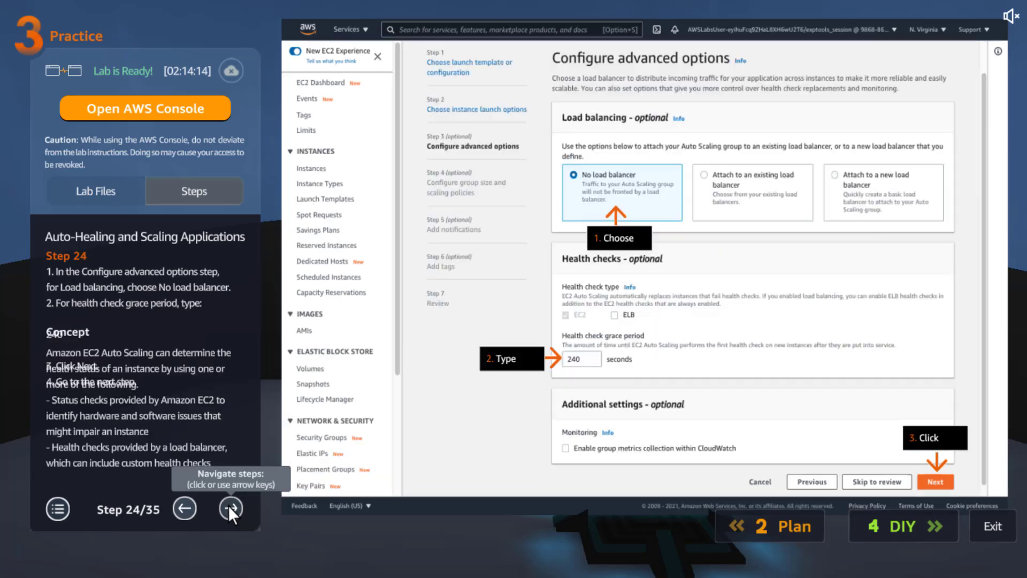
pyautogui.click(230, 508)
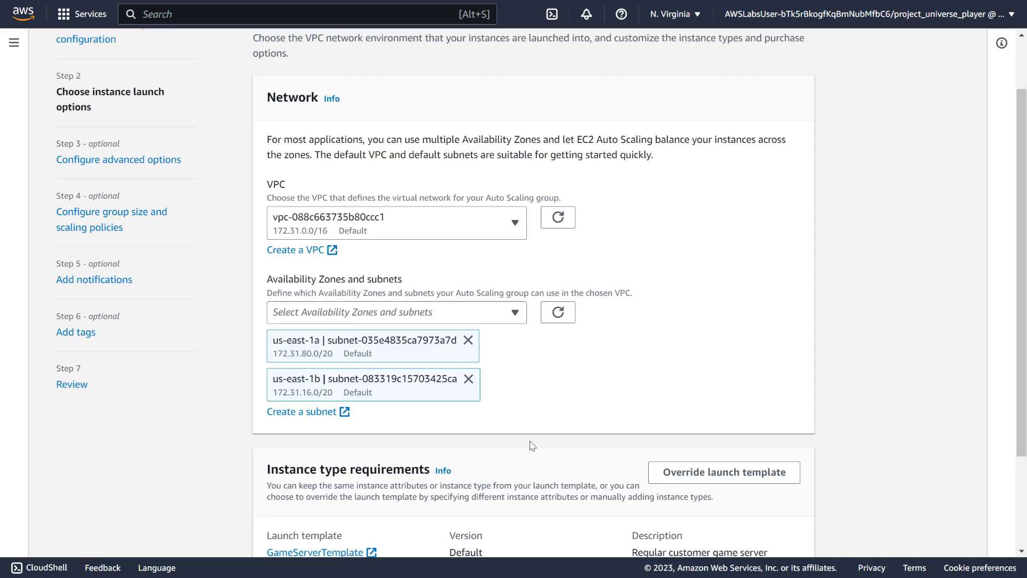
# In the AWS Console, try to continue past the instance launch options with the two default VPC subnets selected.
pyautogui.scroll(-3, 626, 339)
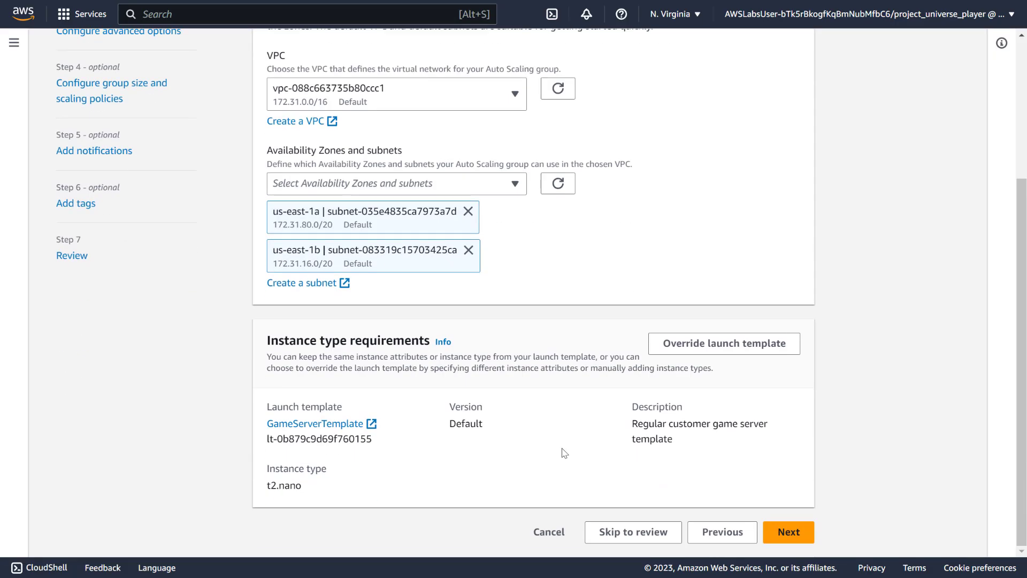
pyautogui.click(788, 532)
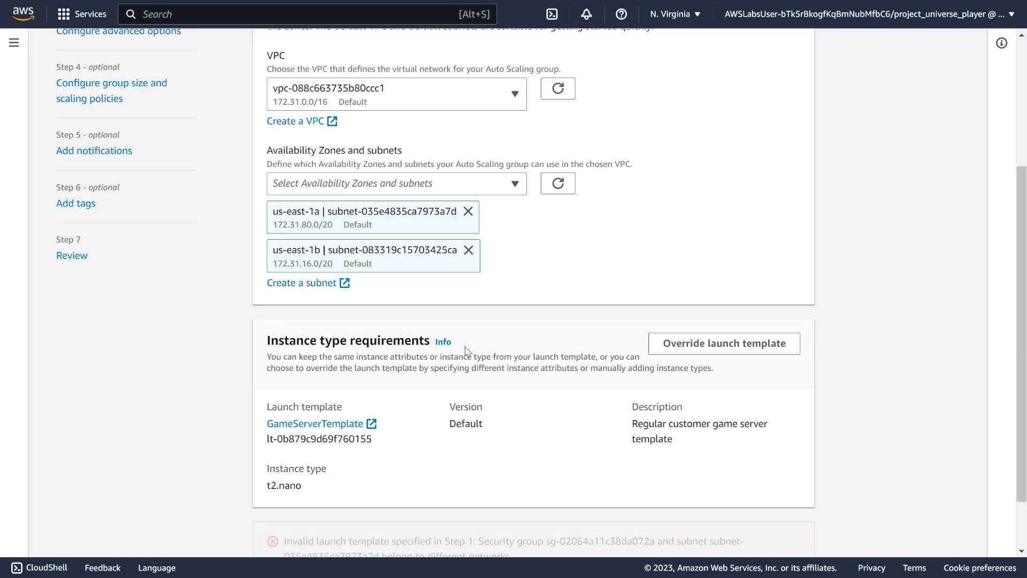
pyautogui.scroll(-2, 450, 349)
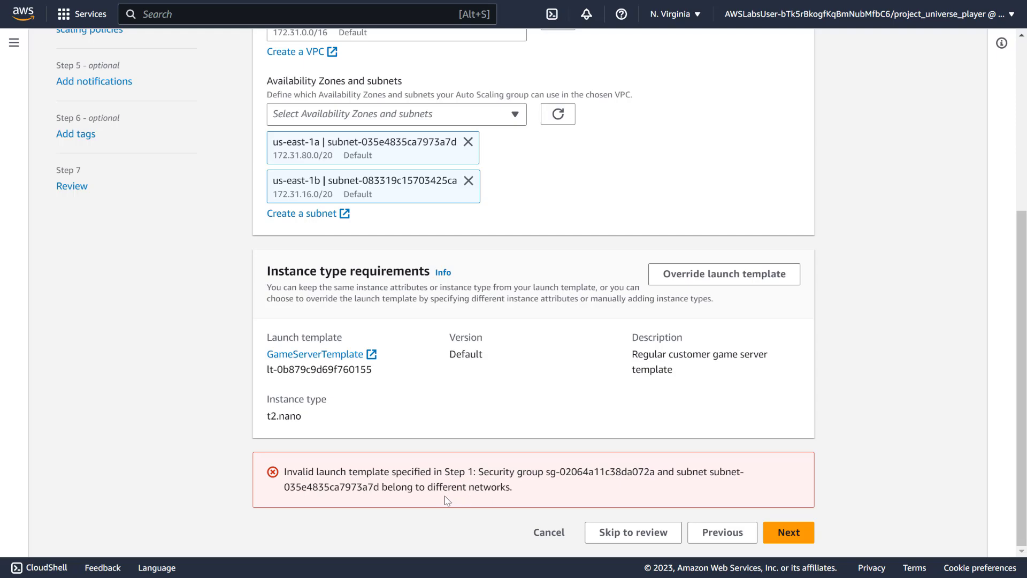
# Remove both selected subnets and go back to the launch template step of the Auto Scaling group setup.
pyautogui.scroll(5, 461, 487)
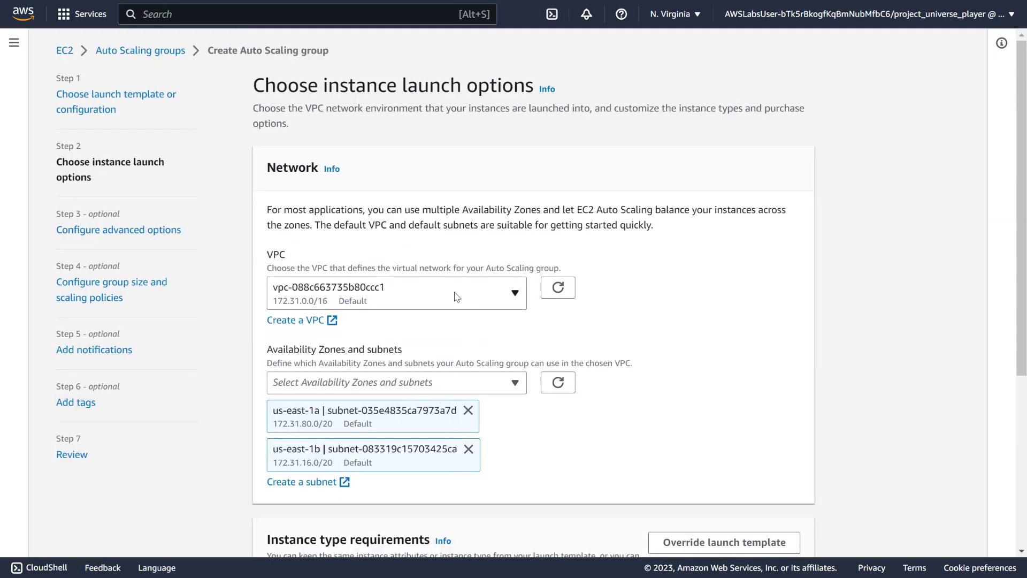
pyautogui.click(468, 410)
pyautogui.click(468, 410)
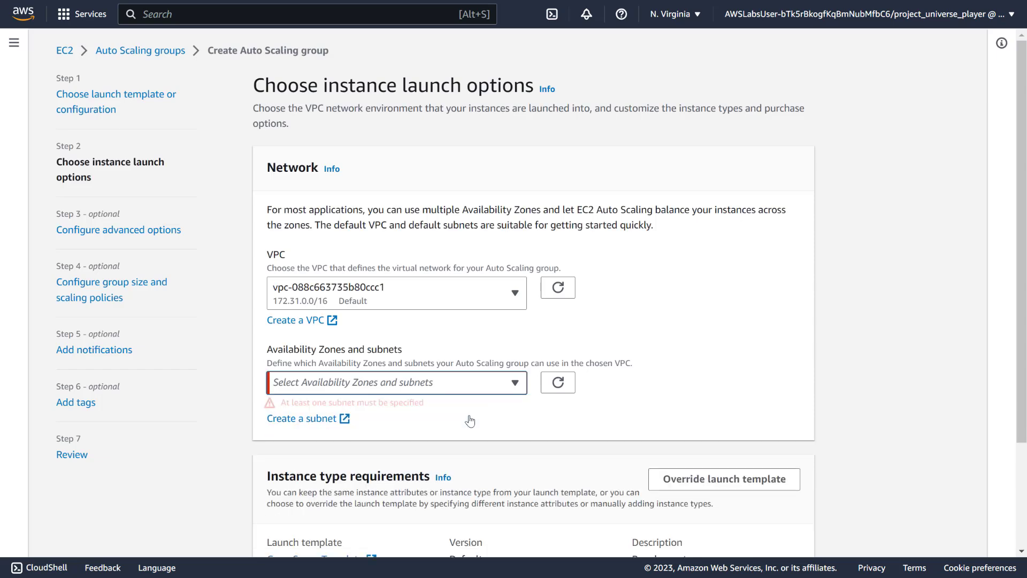
pyautogui.scroll(-2, 482, 429)
pyautogui.scroll(-1, 485, 430)
pyautogui.click(723, 530)
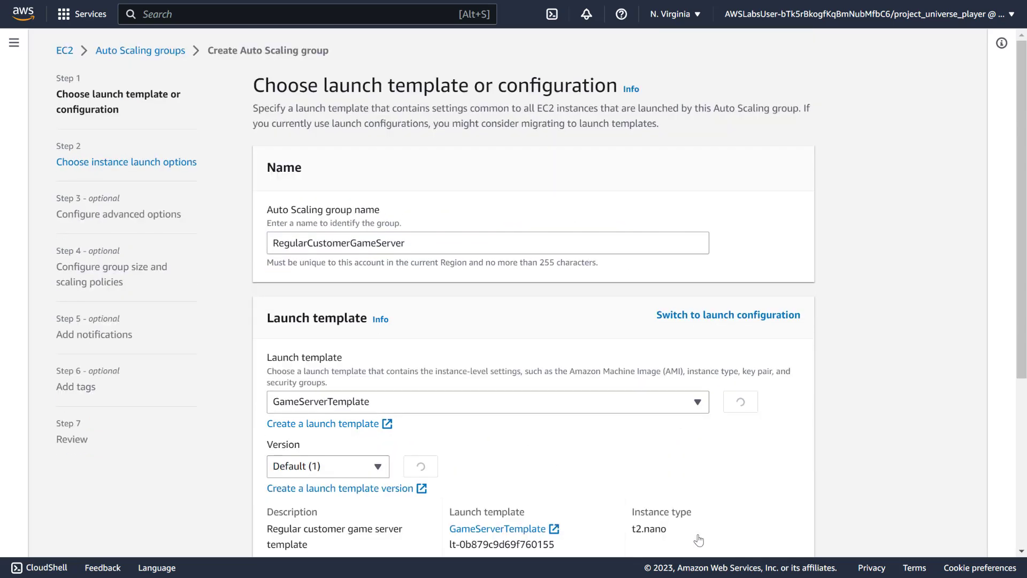
# Open the security group linked to GameServerTemplate and examine its details, including its VPC ID.
pyautogui.scroll(-4, 600, 444)
pyautogui.click(520, 378)
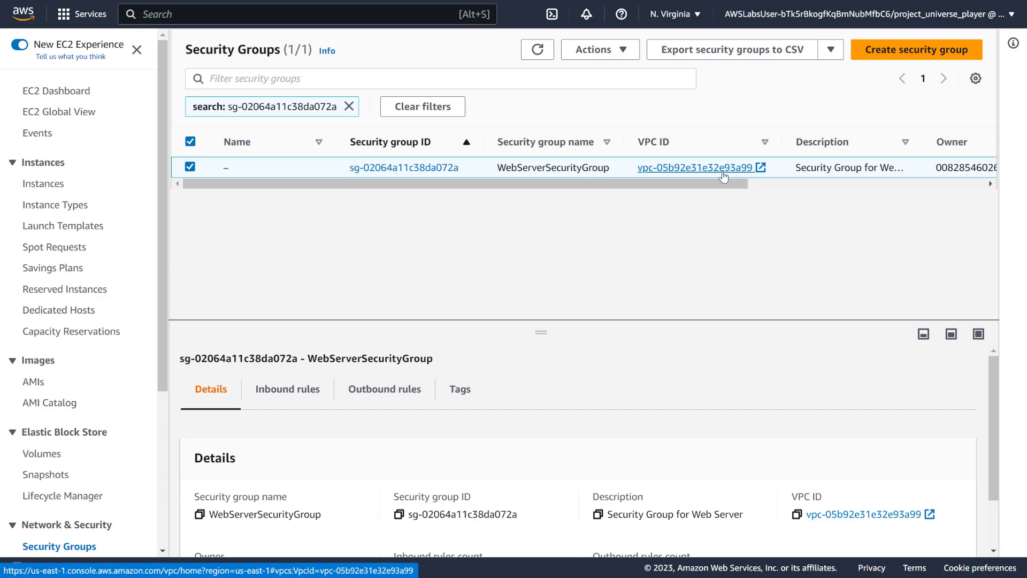
pyautogui.scroll(-2, 675, 412)
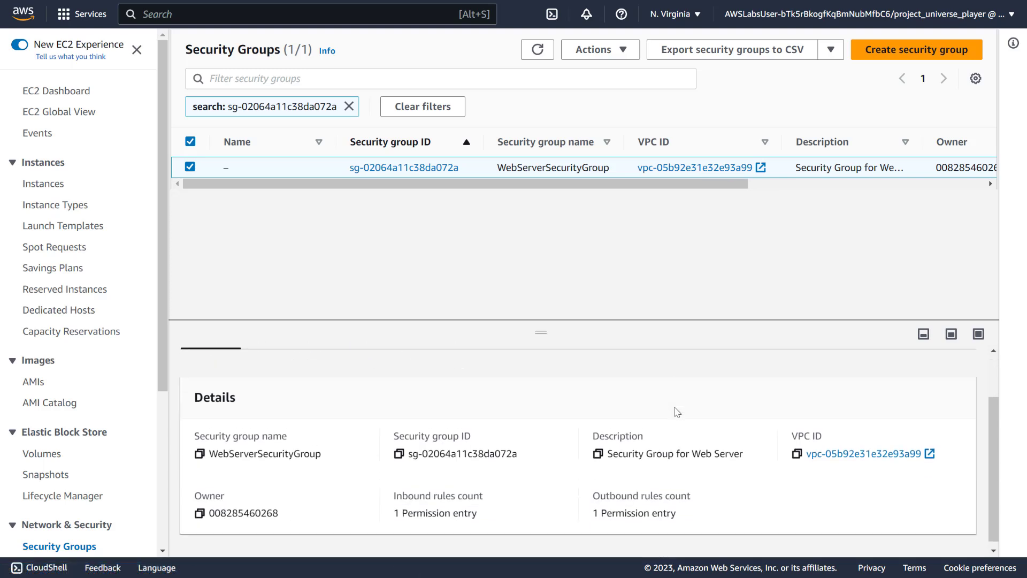
pyautogui.scroll(2, 651, 405)
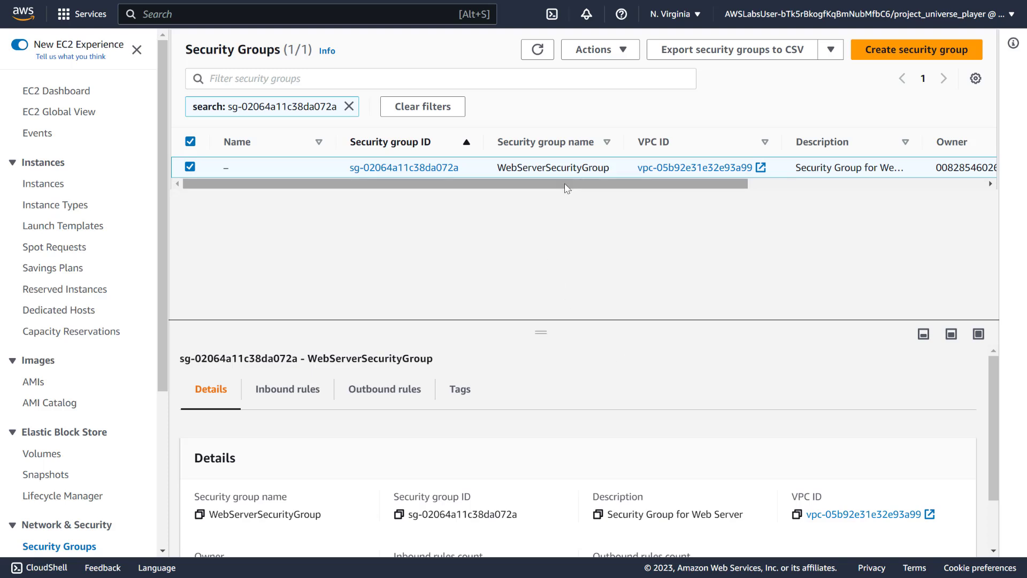
pyautogui.moveTo(567, 185); pyautogui.dragTo(412, 206)
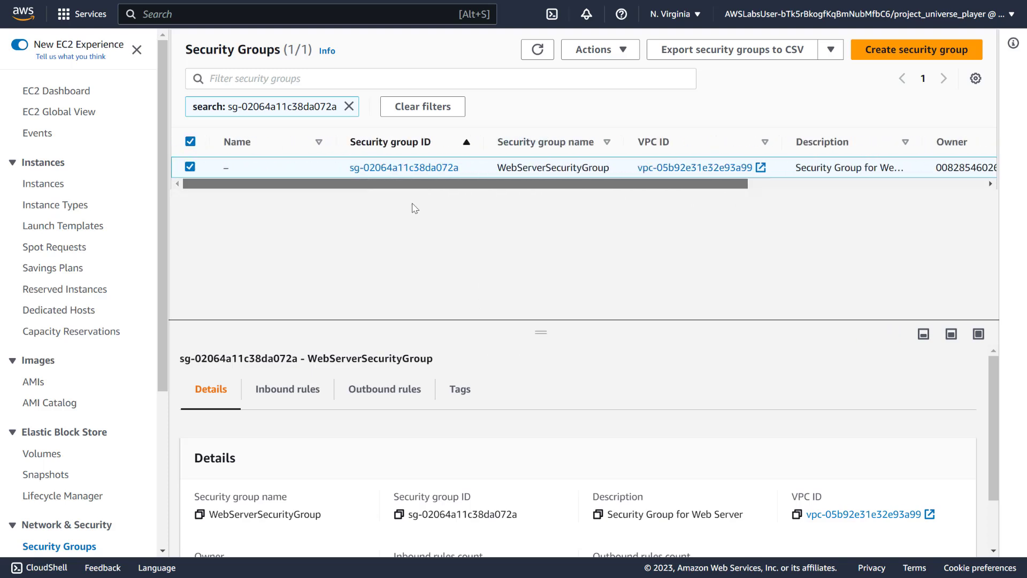
pyautogui.scroll(-2, 358, 437)
pyautogui.scroll(2, 347, 396)
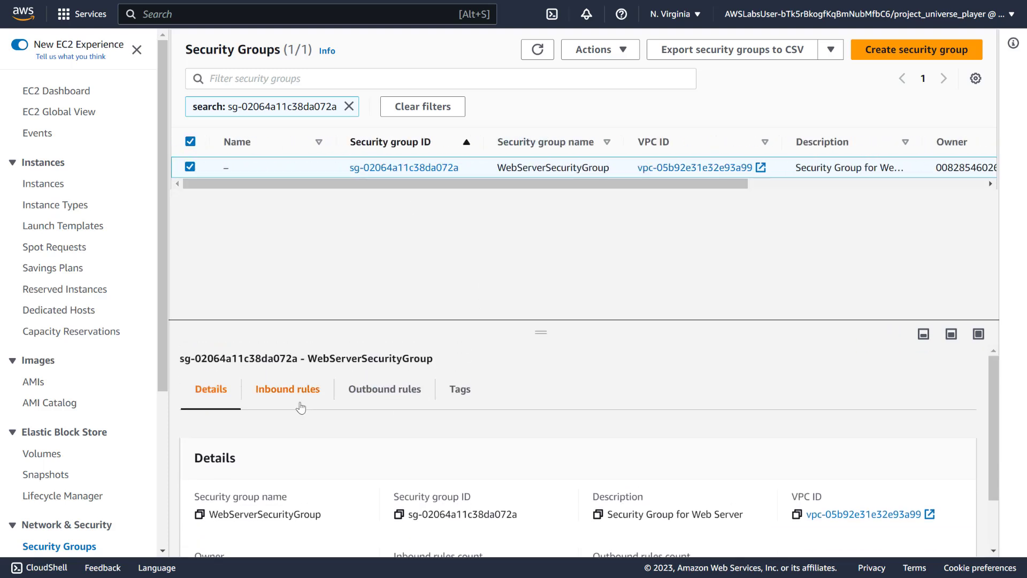
pyautogui.scroll(-2, 284, 396)
pyautogui.scroll(2, 276, 397)
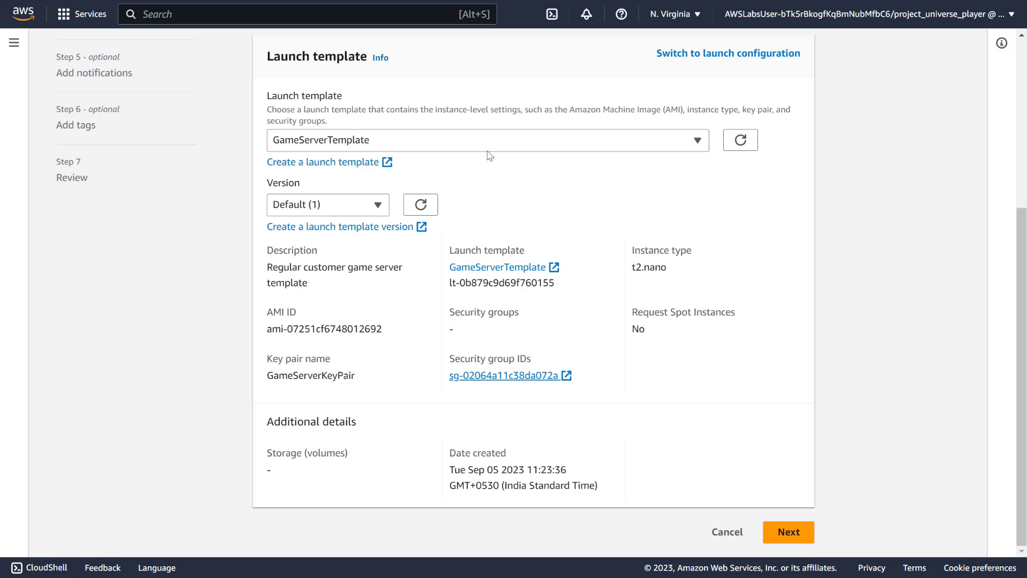
# Continue to the instance launch options and choose the auto-healing-and-scaling/GameServerVPC (10.10.0.0/16) as the VPC.
pyautogui.click(769, 533)
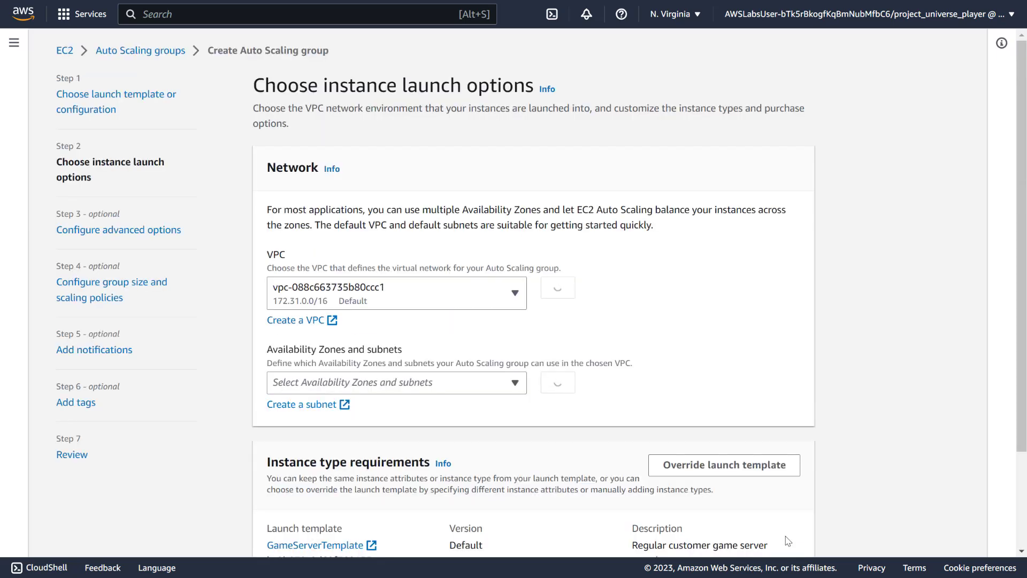
pyautogui.click(384, 298)
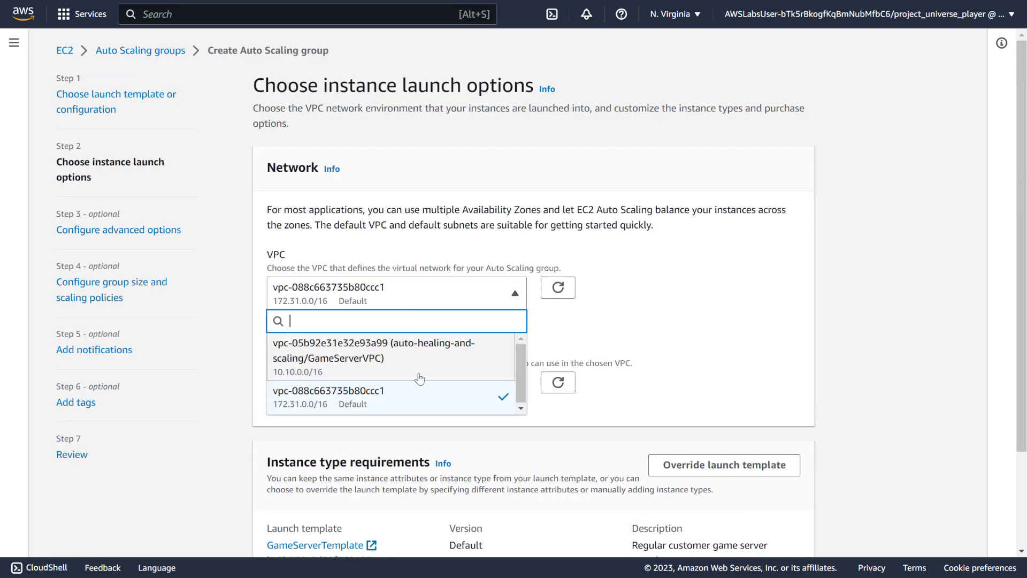
pyautogui.click(402, 362)
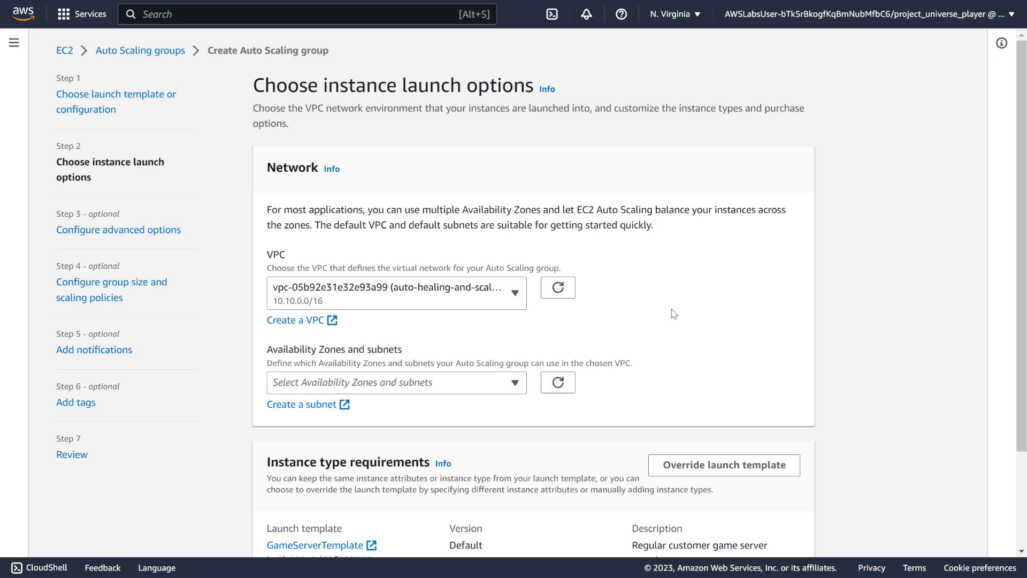
# Select both GameServerVPC subnets, netSubnet1 in us-east-1a and netSubnet2 in us-east-1b, and continue to the advanced options.
pyautogui.scroll(-2, 674, 313)
pyautogui.click(388, 260)
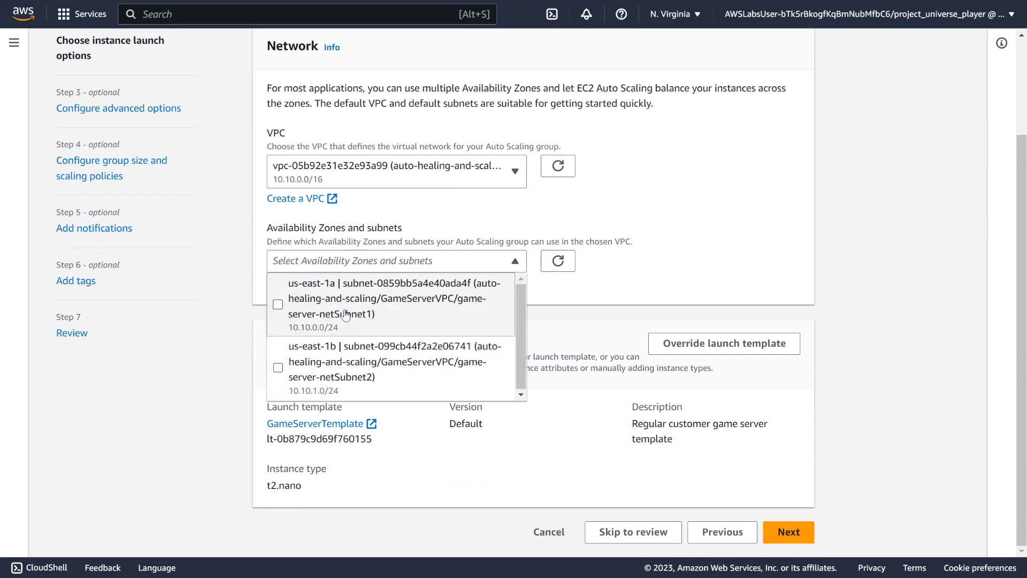
pyautogui.click(278, 304)
pyautogui.click(278, 367)
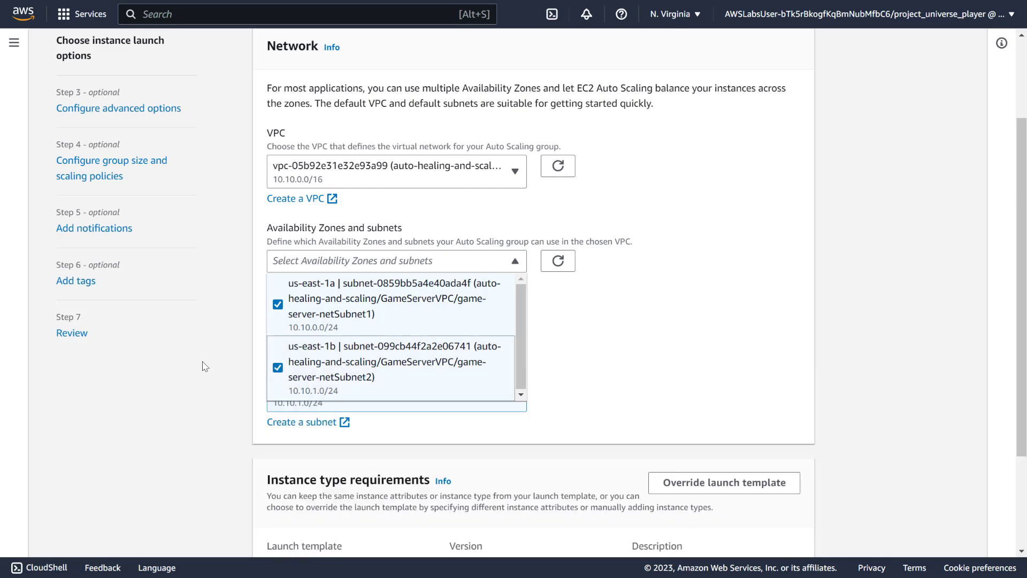
pyautogui.click(608, 325)
pyautogui.scroll(-3, 607, 325)
pyautogui.click(785, 532)
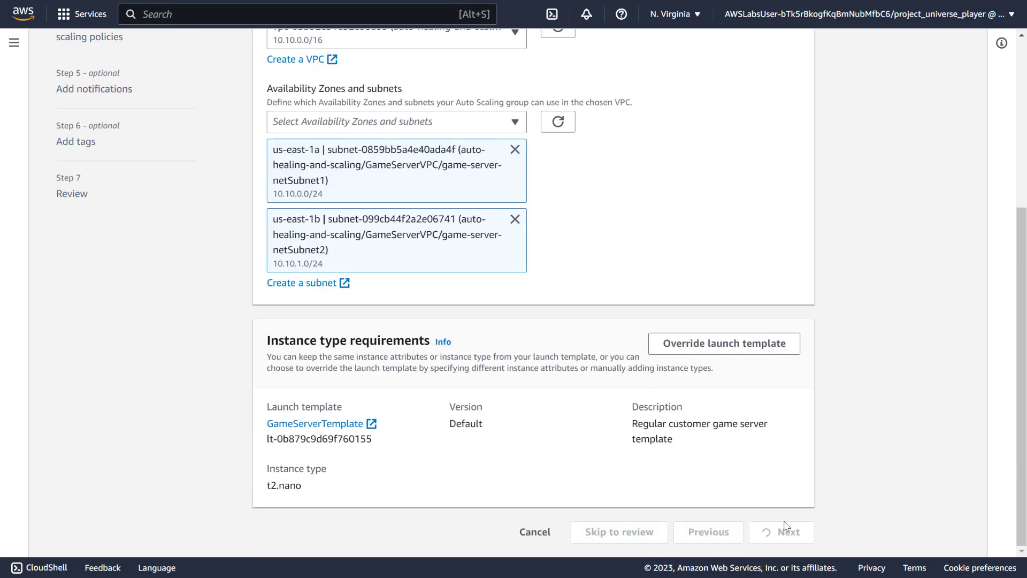
# Set the health check grace period to 240 seconds and continue to the group size and scaling policies.
pyautogui.scroll(-4, 428, 278)
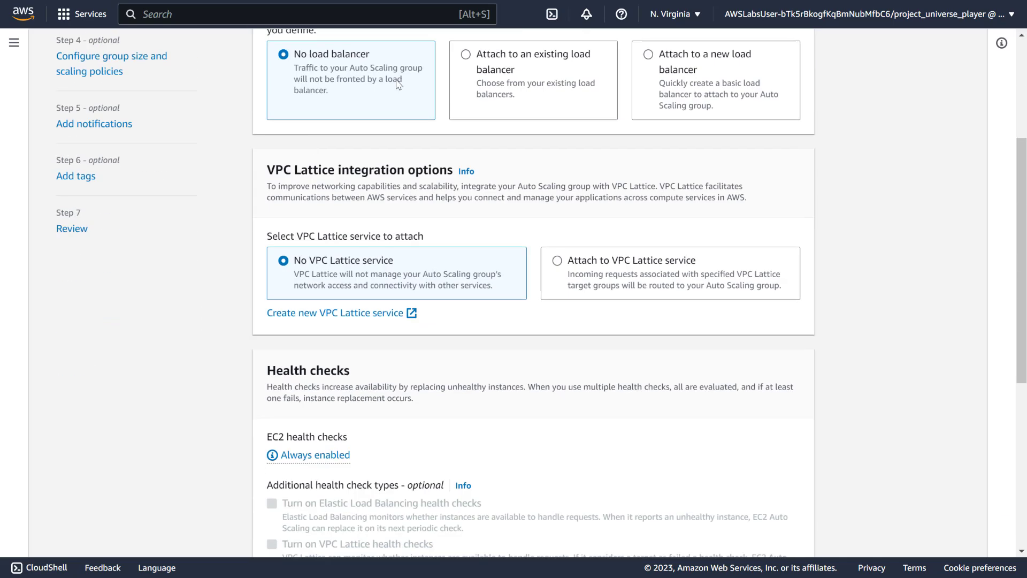
pyautogui.scroll(-4, 334, 293)
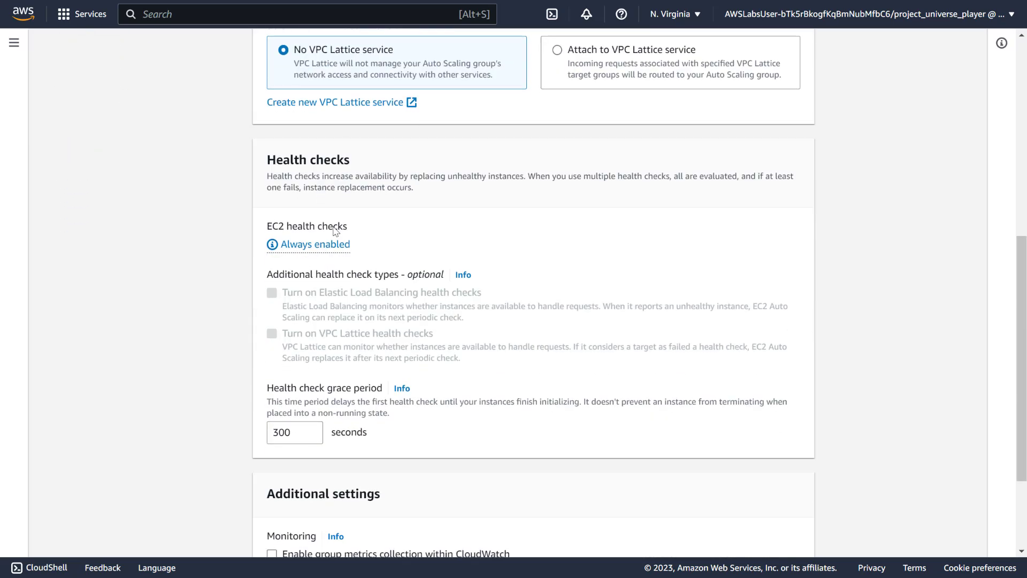
pyautogui.doubleClick(289, 433)
pyautogui.write('240')
pyautogui.click(170, 415)
pyautogui.scroll(-2, 268, 375)
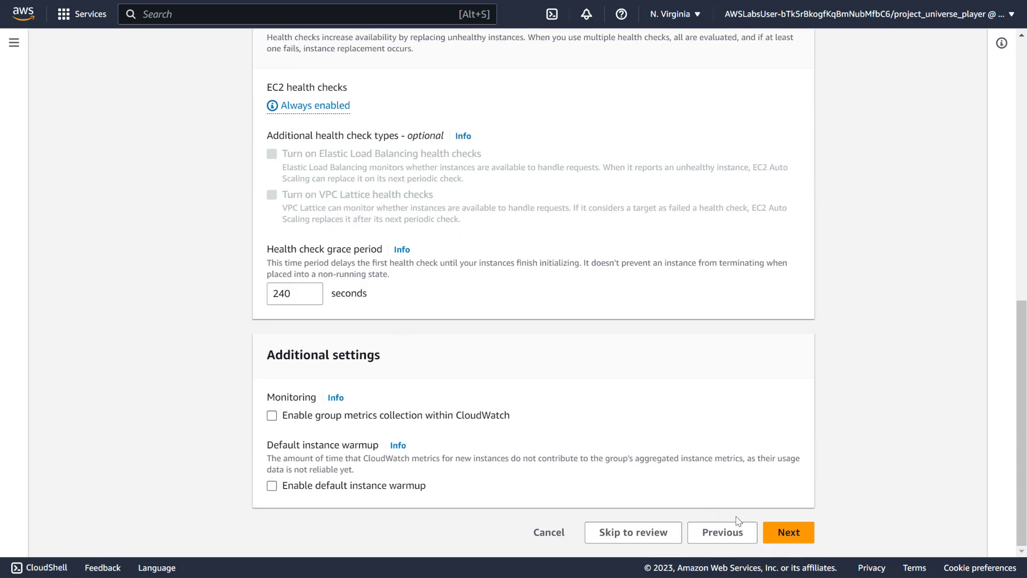
pyautogui.click(775, 534)
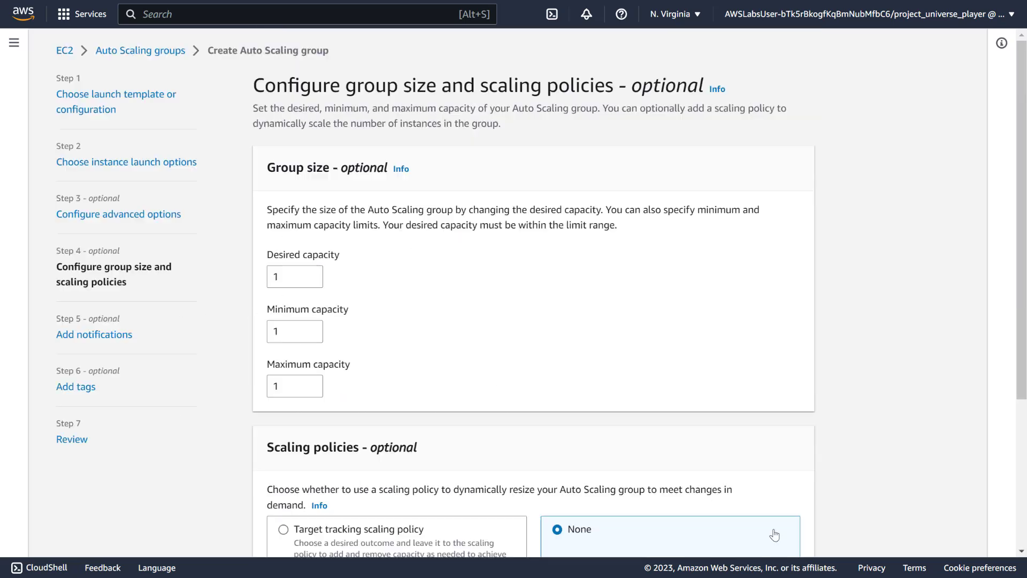
# Set the Auto Scaling group's desired capacity to 2, minimum capacity to 2 and maximum capacity to 4.
pyautogui.click(312, 275)
pyautogui.click(312, 328)
pyautogui.click(312, 383)
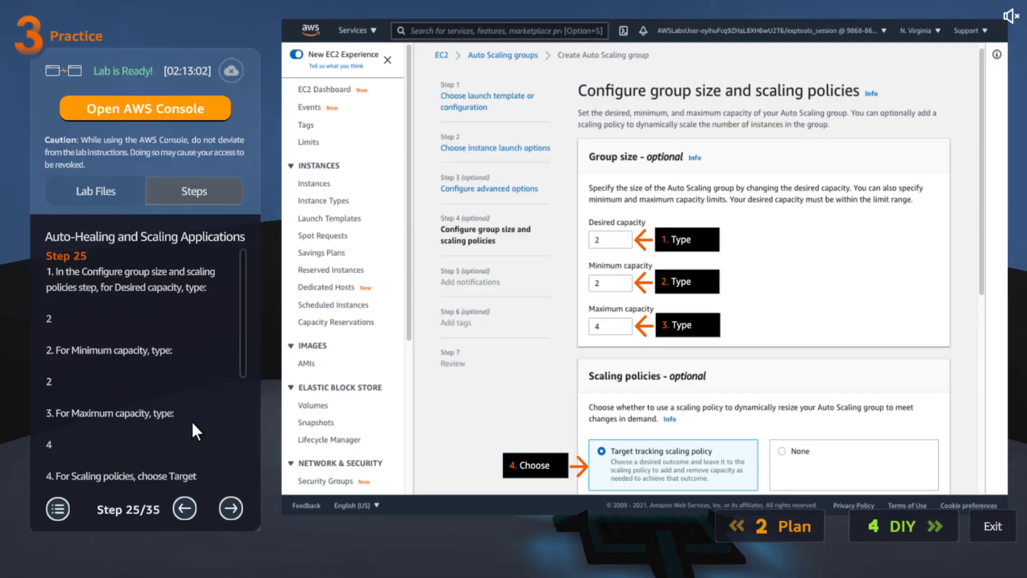
# Switch to AWS Cloud Quest, read through lab step 25, and copy the scaling policy name CPU Utilization from step 26.
pyautogui.scroll(-3, 175, 406)
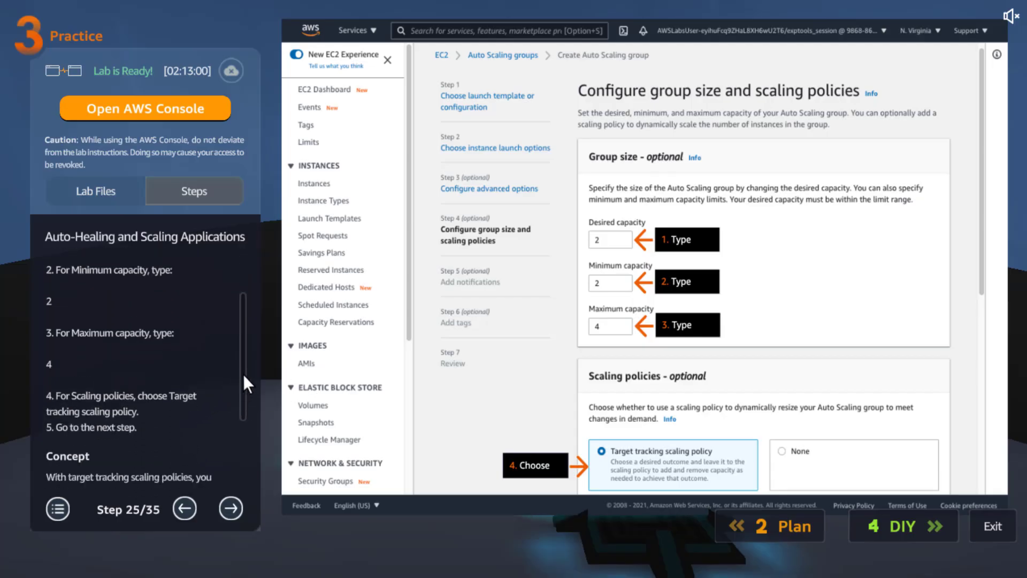
pyautogui.moveTo(243, 375); pyautogui.dragTo(241, 445)
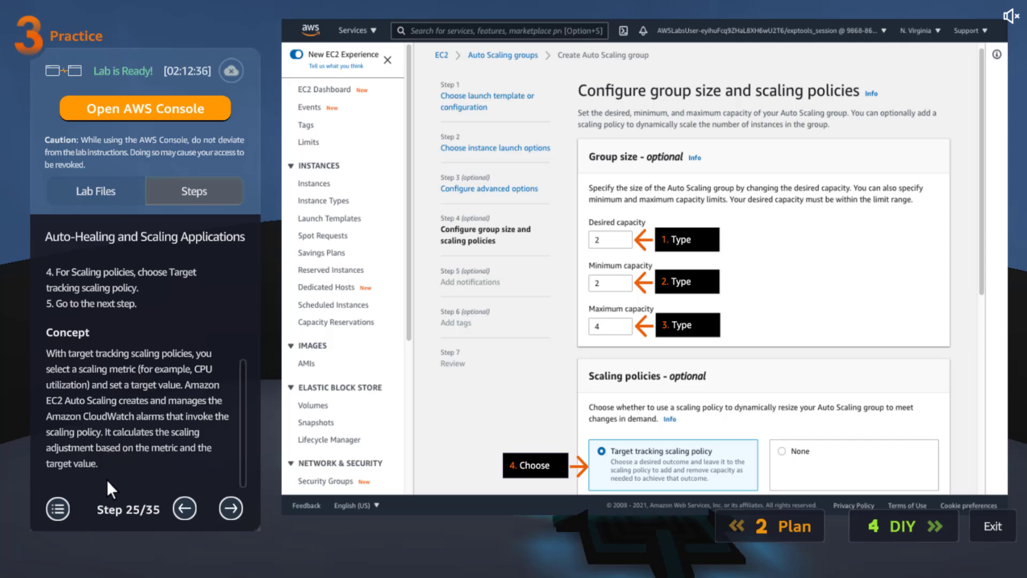
pyautogui.click(239, 503)
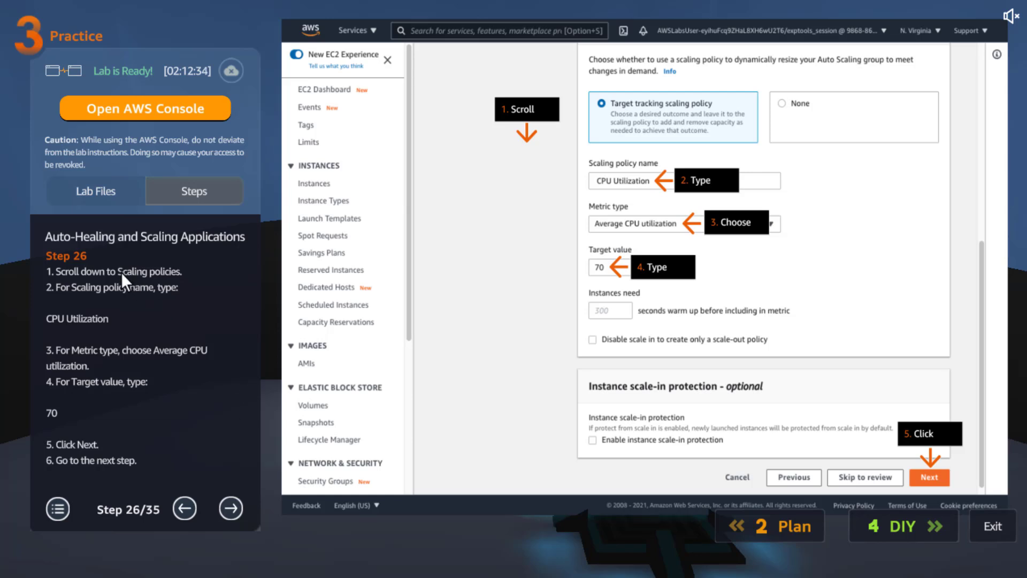
pyautogui.tripleClick(85, 316)
pyautogui.click(66, 316)
pyautogui.tripleClick(107, 319)
pyautogui.moveTo(107, 319); pyautogui.dragTo(35, 319)
pyautogui.click(111, 315)
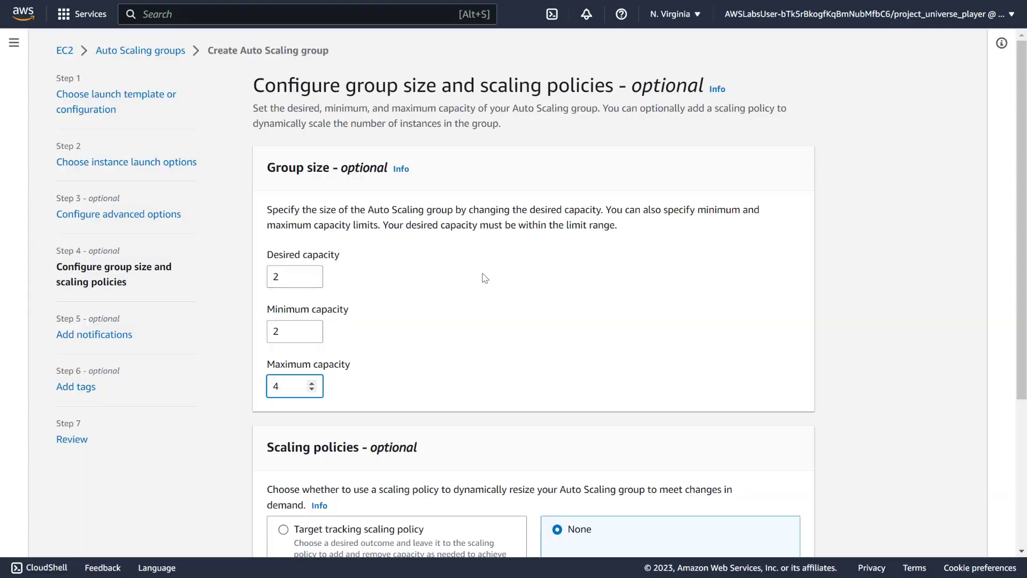
# In the AWS Console, enable a target tracking scaling policy named CPU Utilization with a target value of 70 for average CPU utilization.
pyautogui.scroll(-4, 485, 277)
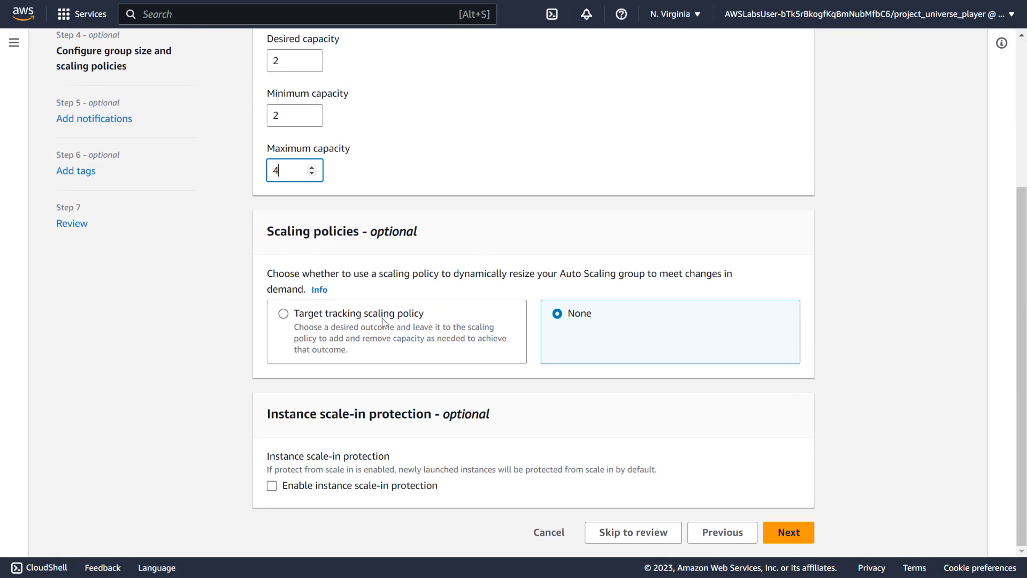
pyautogui.click(355, 316)
pyautogui.scroll(-5, 355, 317)
pyautogui.scroll(-1, 352, 316)
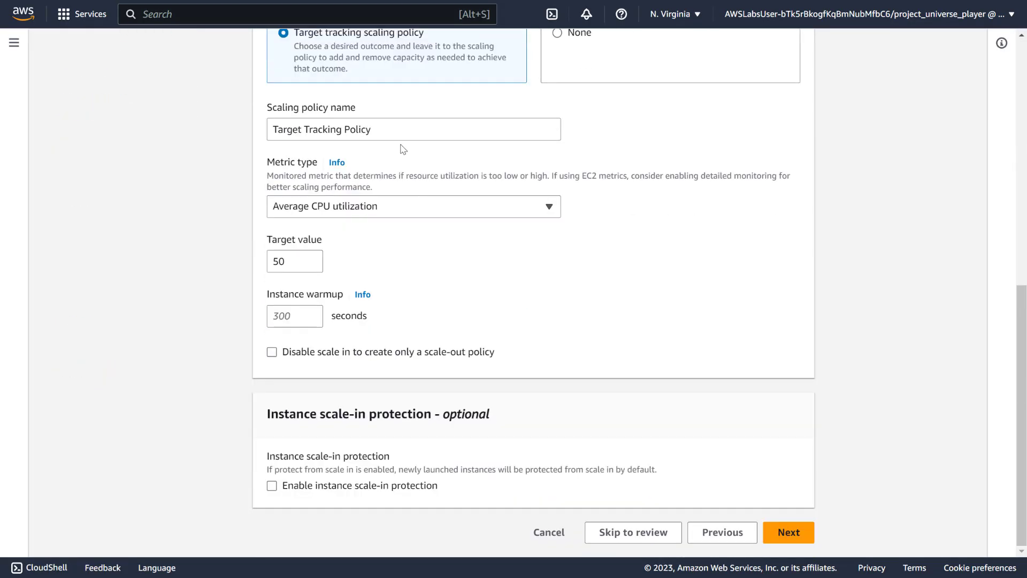
pyautogui.tripleClick(397, 128)
pyautogui.write('CPU Utilization')
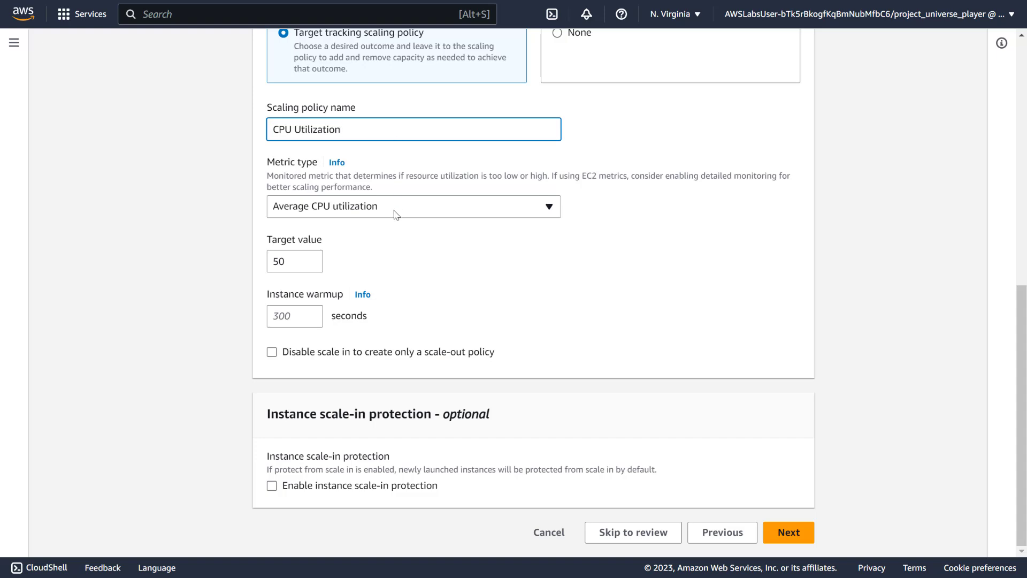
pyautogui.moveTo(280, 261); pyautogui.dragTo(270, 261)
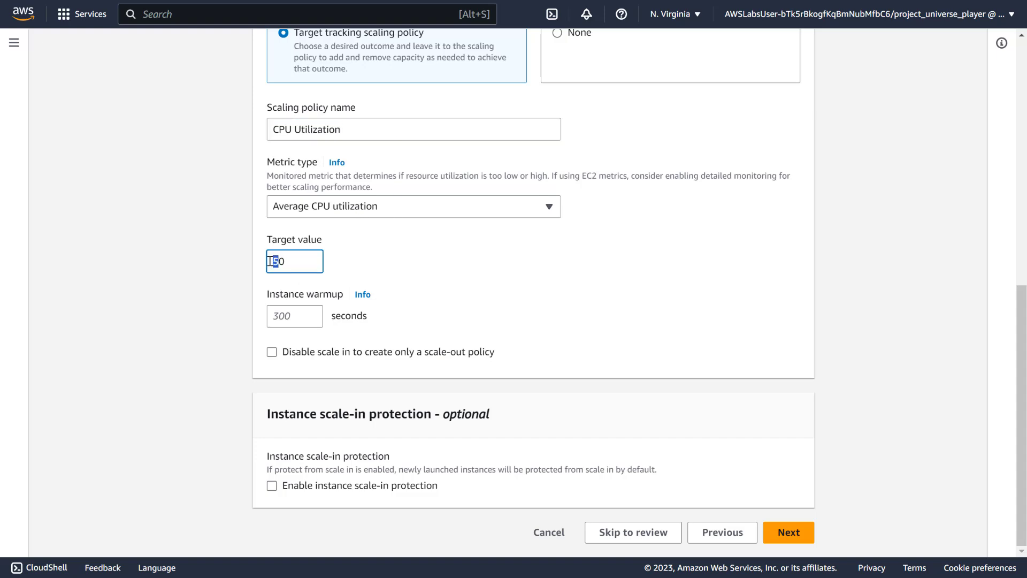
pyautogui.write('7')
pyautogui.click(450, 271)
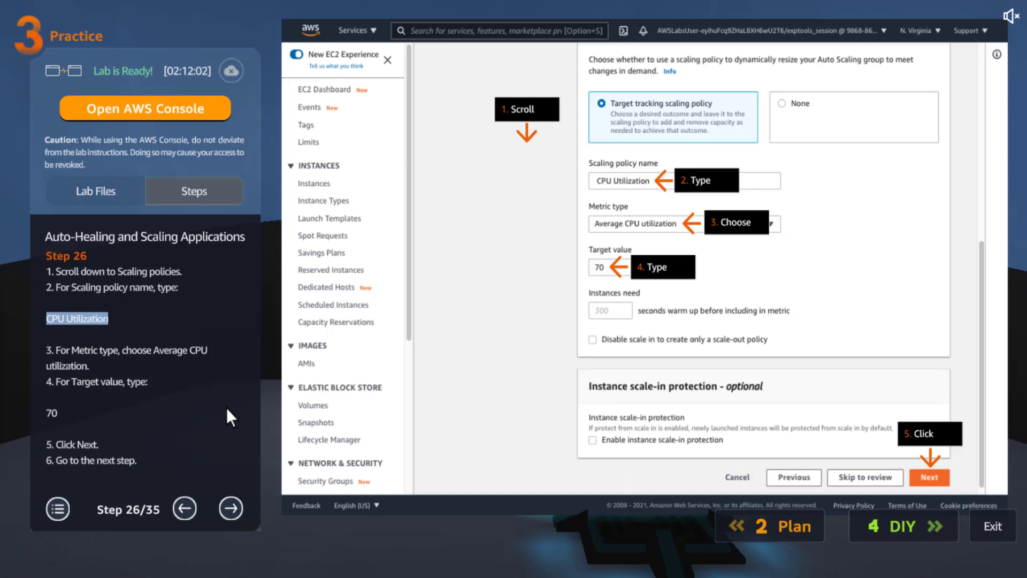
# Switch to AWS Cloud Quest, read lab steps 27 and 28, and advance to step 29.
pyautogui.click(231, 507)
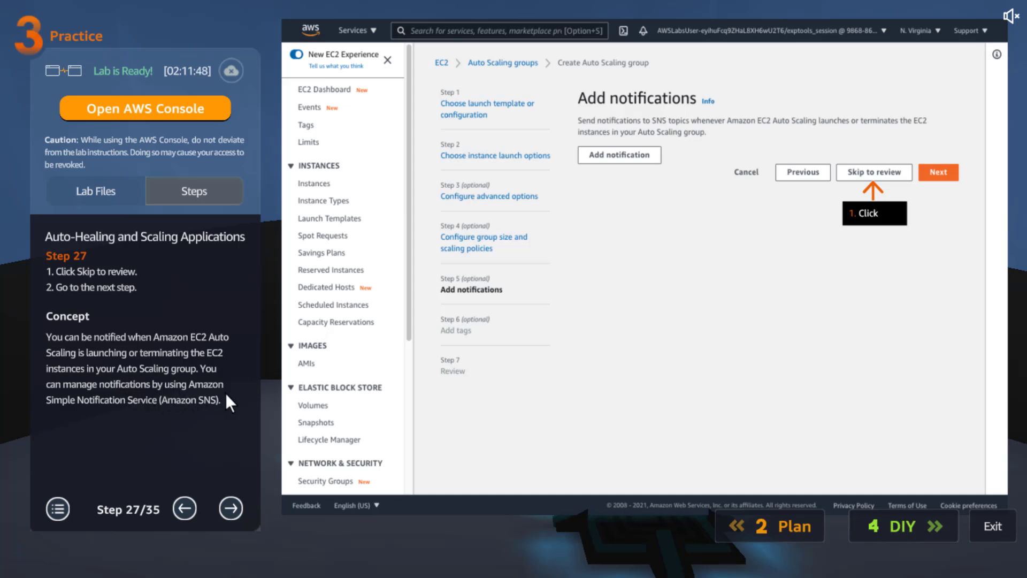
pyautogui.click(230, 508)
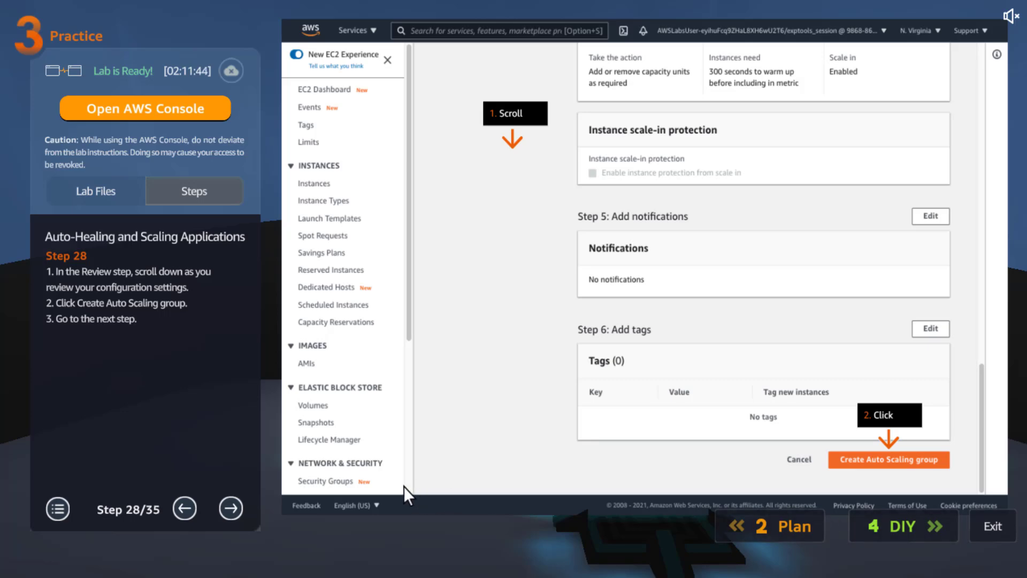
pyautogui.click(231, 509)
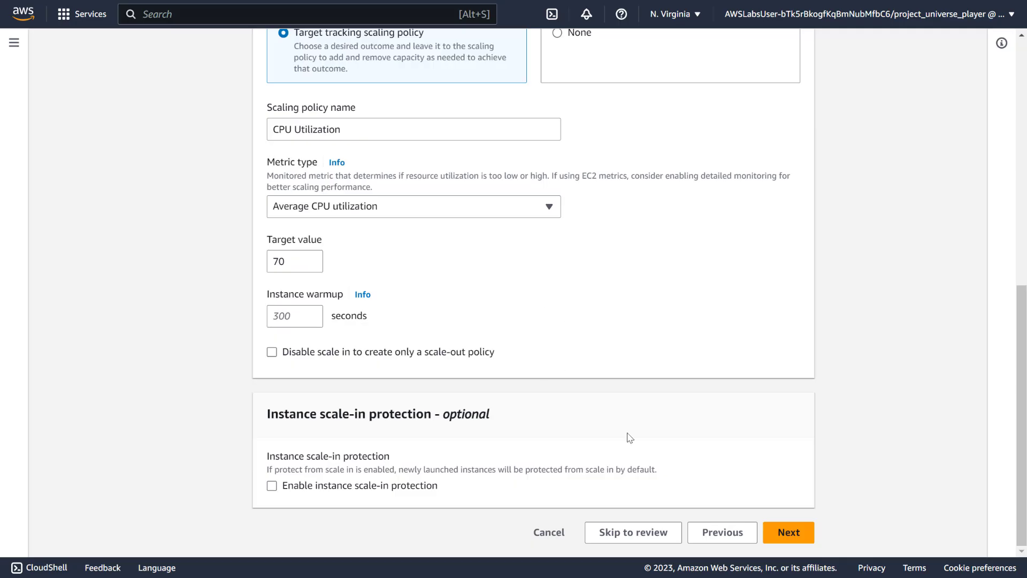
# In the AWS Console, skip notifications to the review, create the Auto Scaling group, and refresh the group list.
pyautogui.click(782, 530)
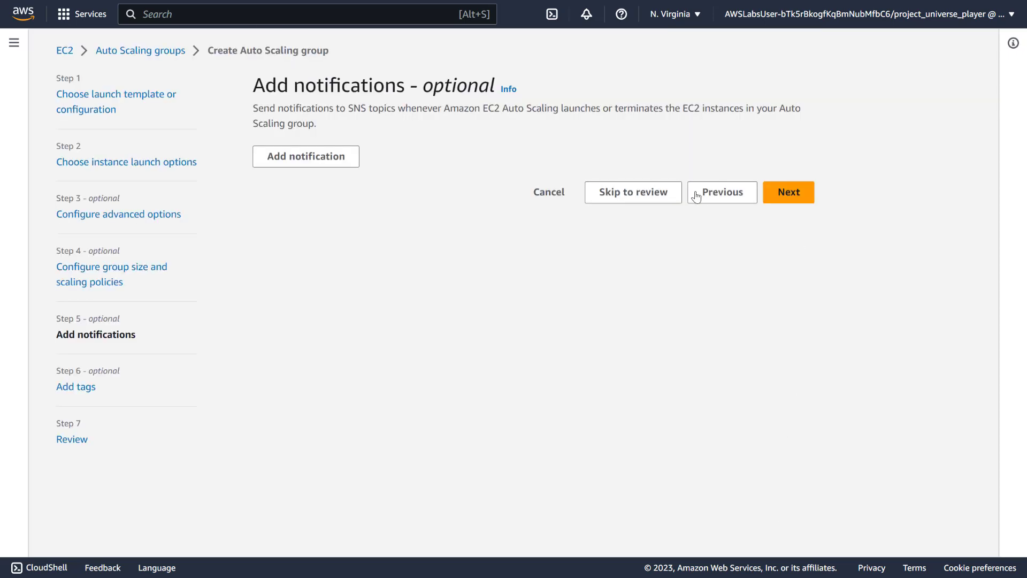
pyautogui.click(639, 194)
pyautogui.scroll(-15, 637, 283)
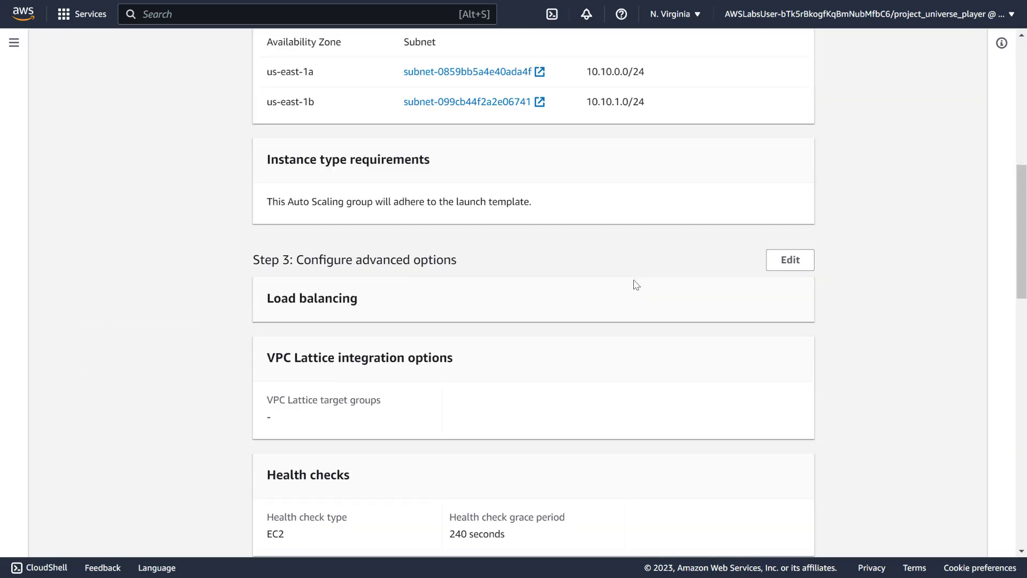
pyautogui.scroll(-4, 638, 313)
pyautogui.click(717, 533)
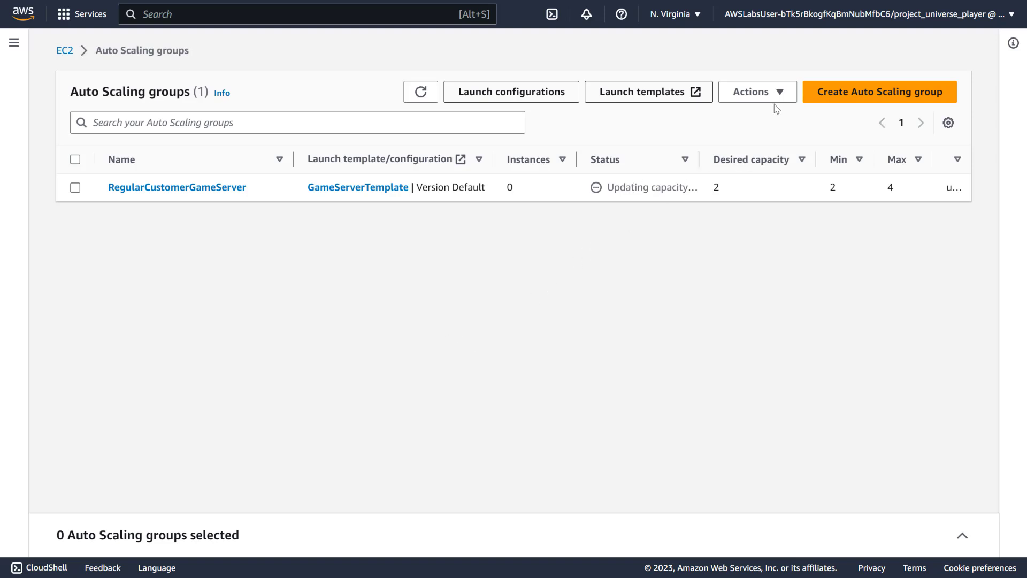
pyautogui.click(421, 93)
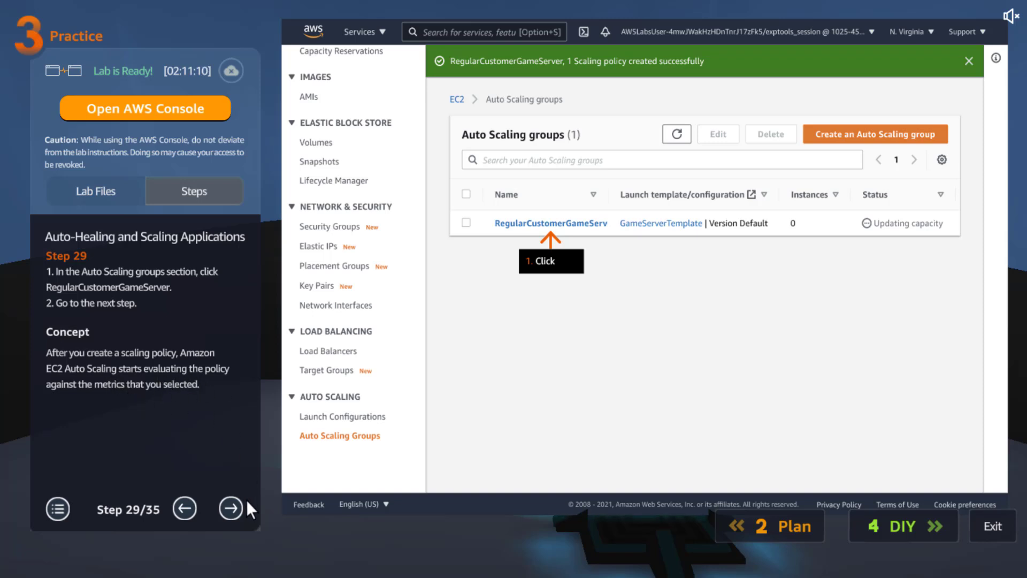
# Advance AWS Cloud Quest past lab step 29, and open RegularCustomerGameServer in the AWS Console to examine its details.
pyautogui.click(234, 507)
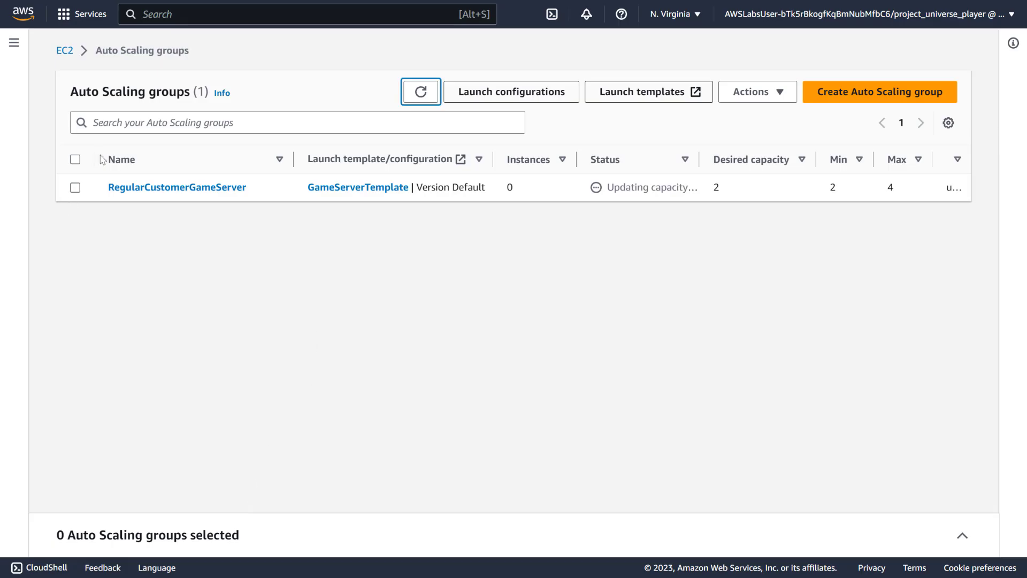
pyautogui.click(171, 188)
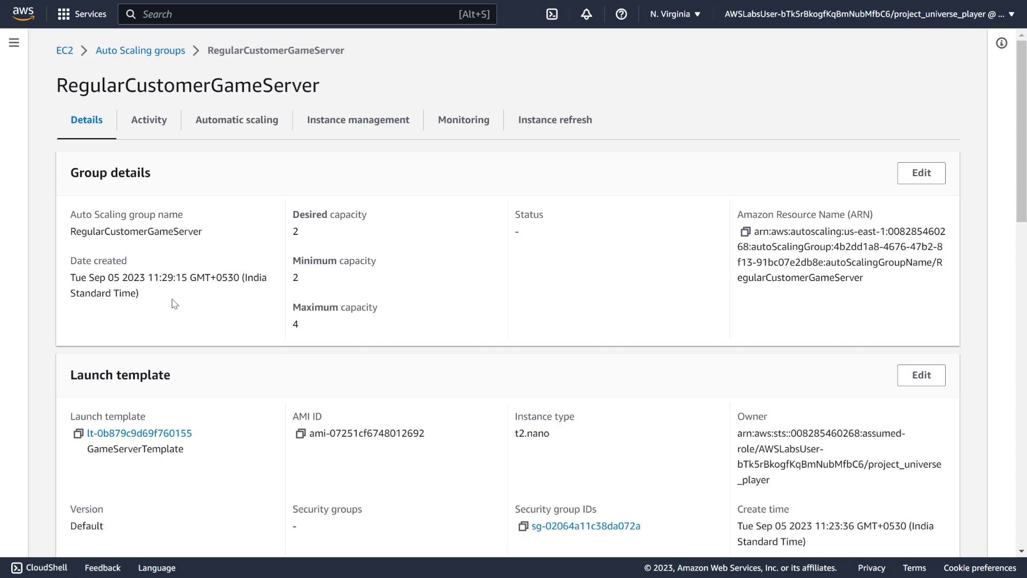
pyautogui.scroll(-10, 178, 304)
pyautogui.scroll(10, 177, 304)
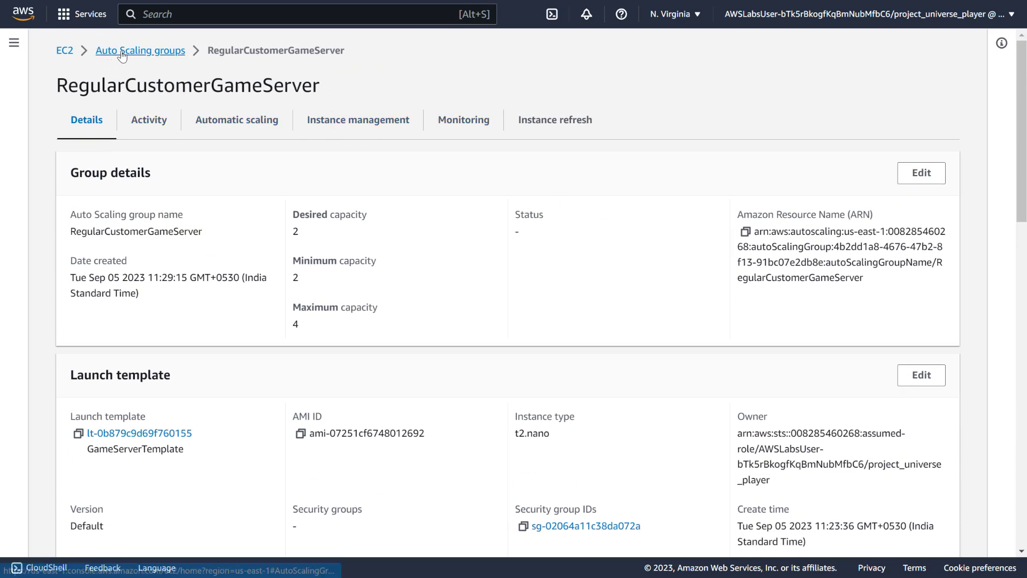
# Return to the Auto Scaling groups list, select RegularCustomerGameServer, and examine its activity history in an enlarged details pane.
pyautogui.click(104, 53)
pyautogui.click(78, 189)
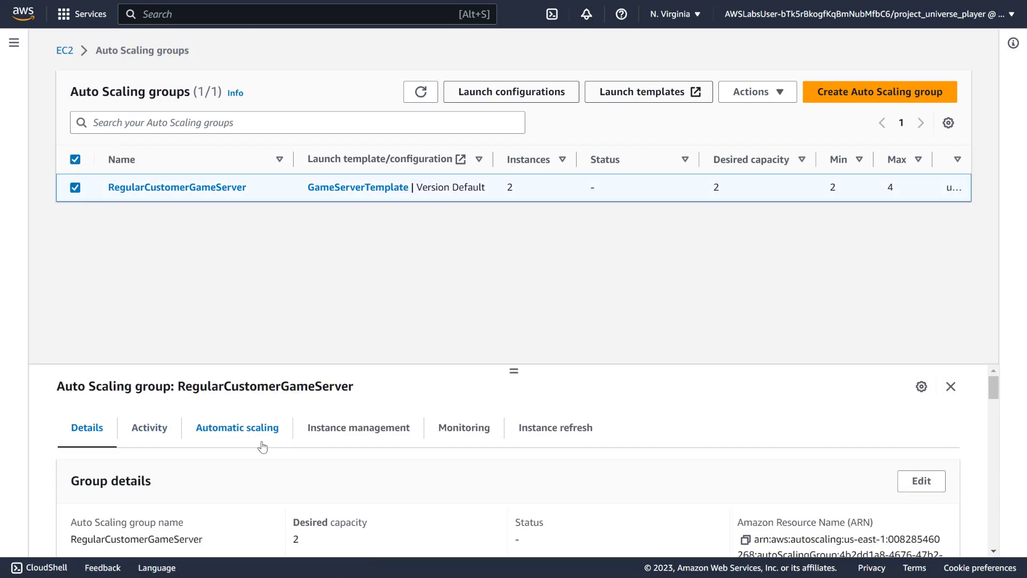
pyautogui.scroll(-5, 80, 465)
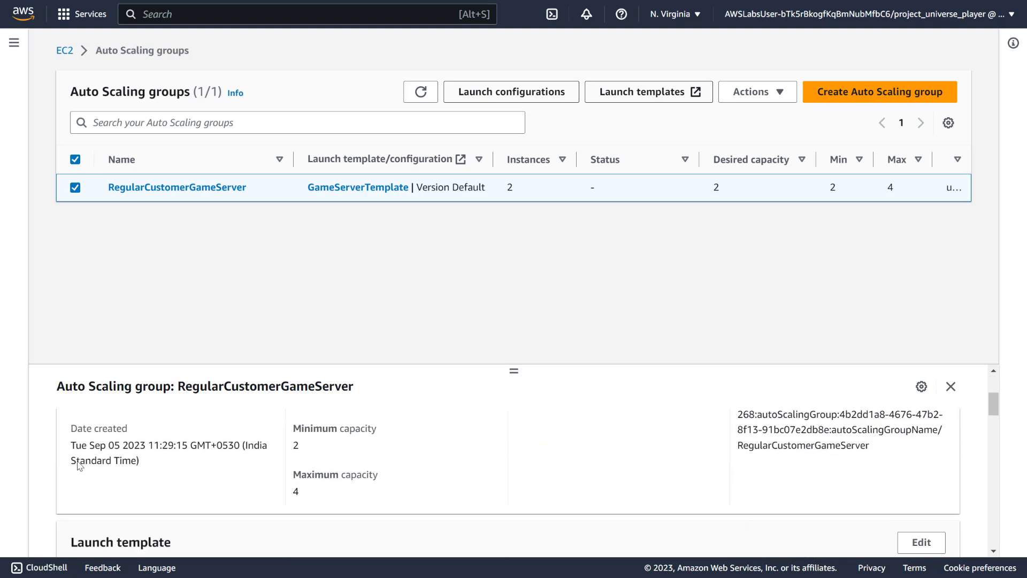
pyautogui.scroll(5, 88, 466)
pyautogui.click(149, 439)
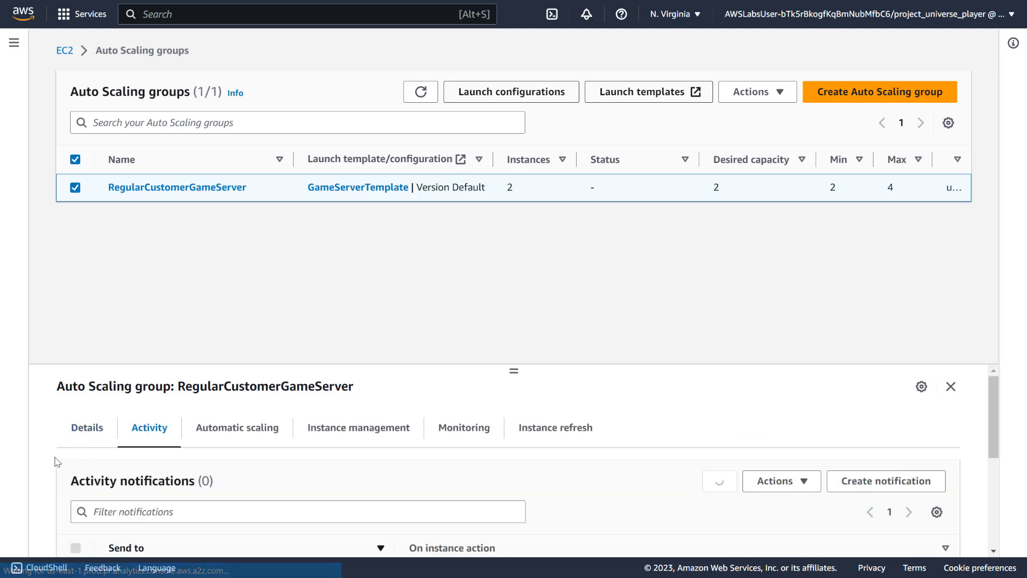
pyautogui.scroll(-3, 53, 463)
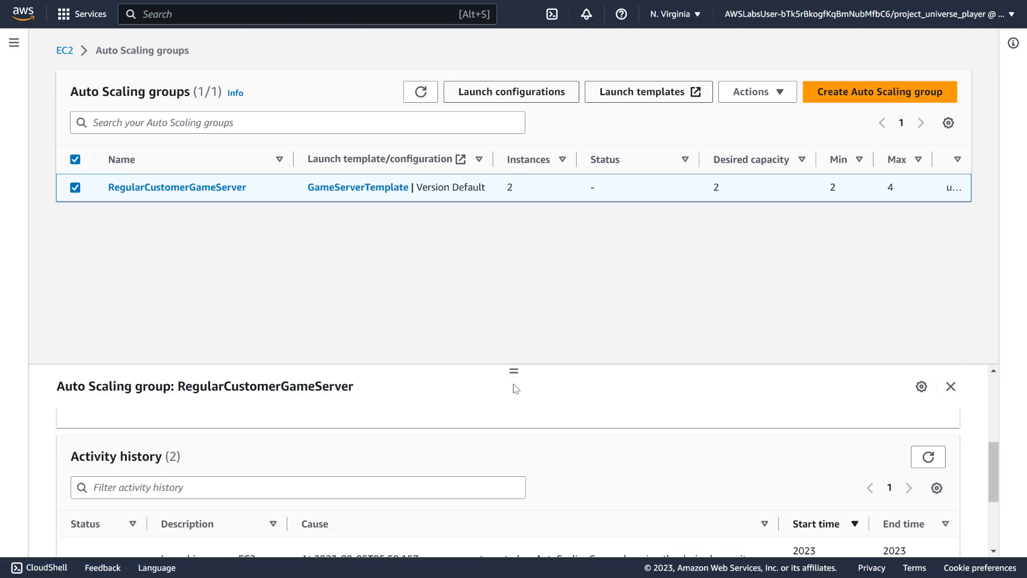
pyautogui.moveTo(514, 370); pyautogui.dragTo(508, 231)
pyautogui.scroll(-1, 229, 448)
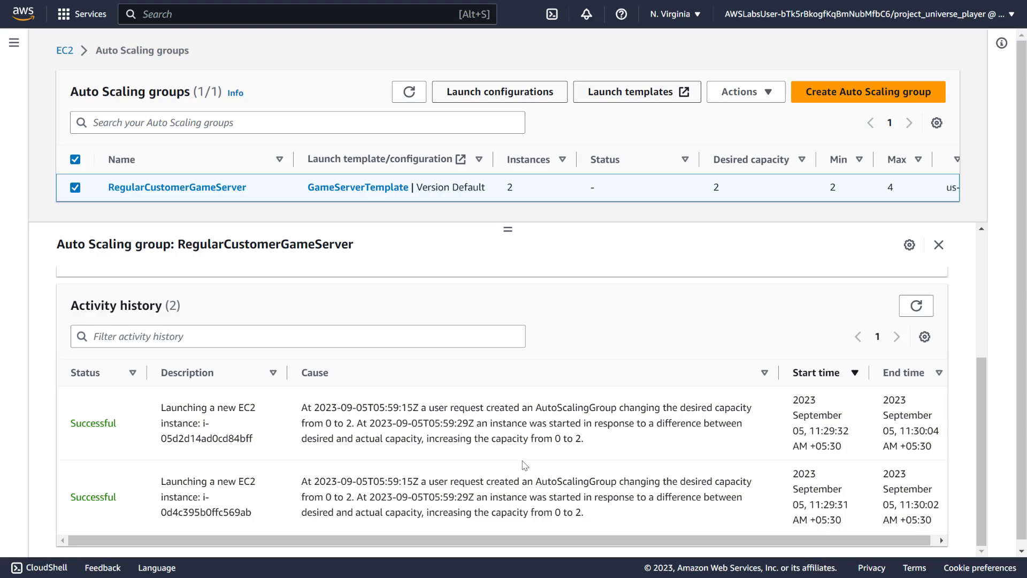
# Switch to AWS Cloud Quest, move past lab step 30, read step 31, and advance to step 32.
pyautogui.scroll(-1, 501, 467)
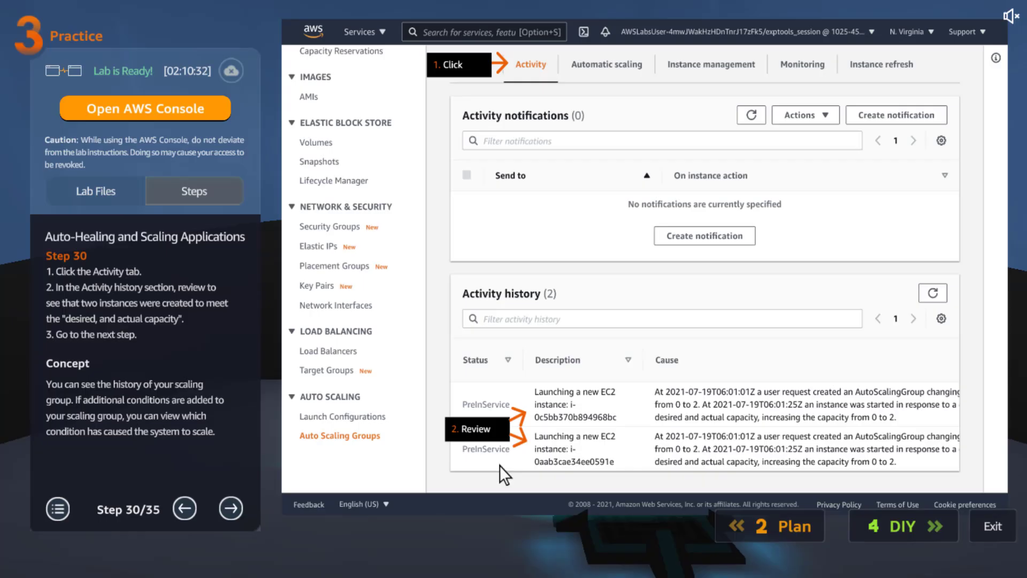
pyautogui.click(230, 509)
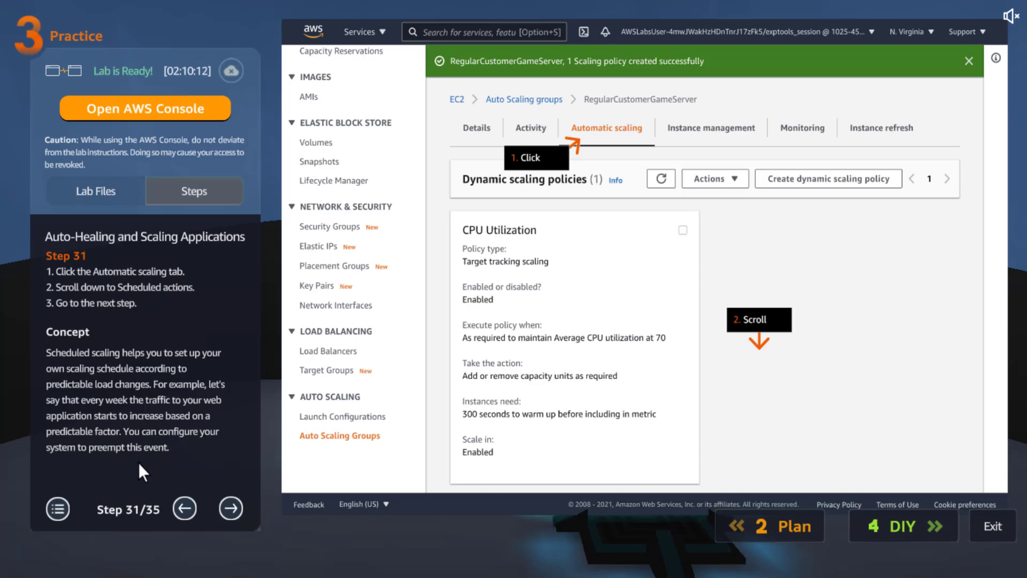
pyautogui.click(231, 507)
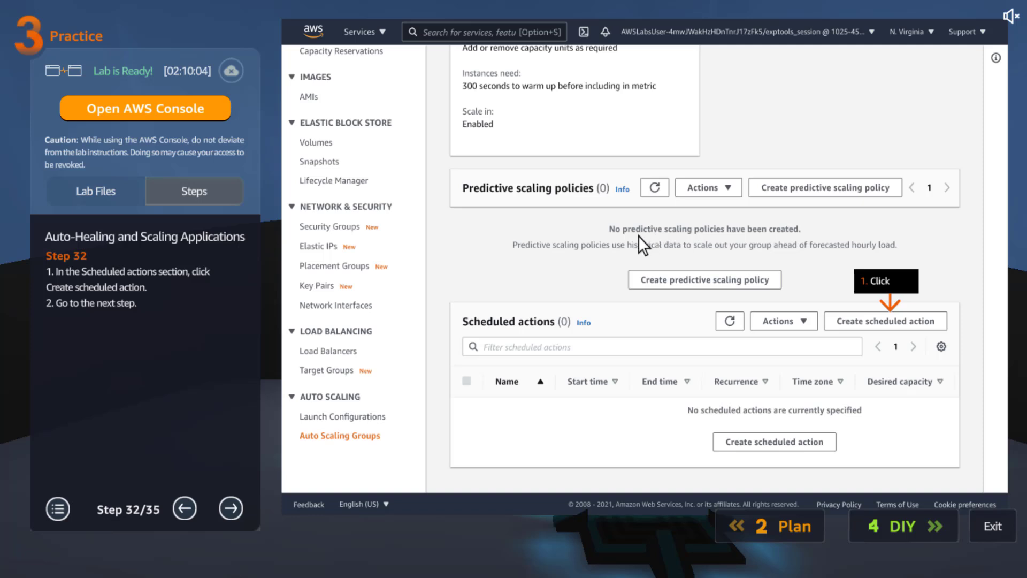
pyautogui.click(169, 505)
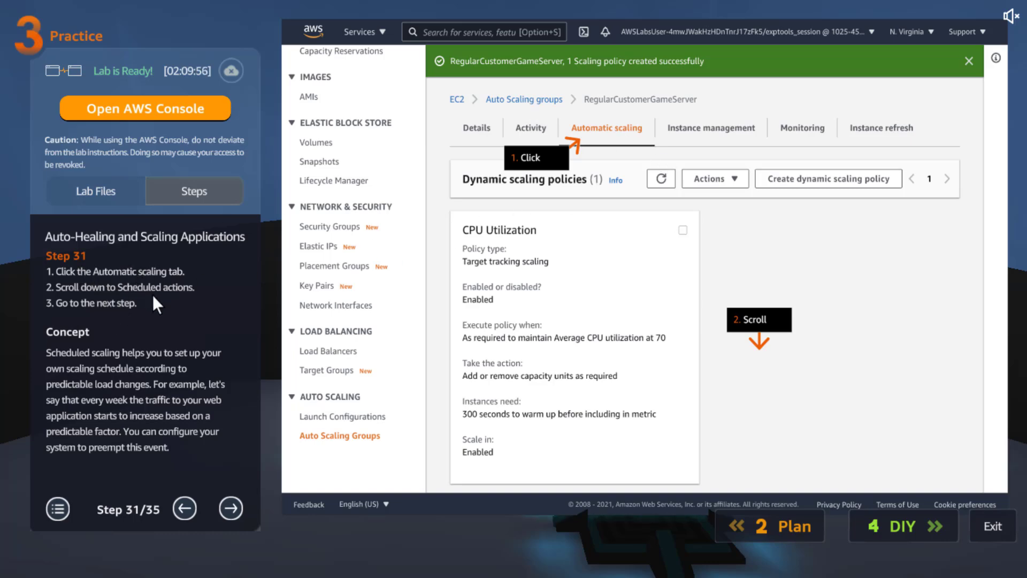
pyautogui.click(227, 504)
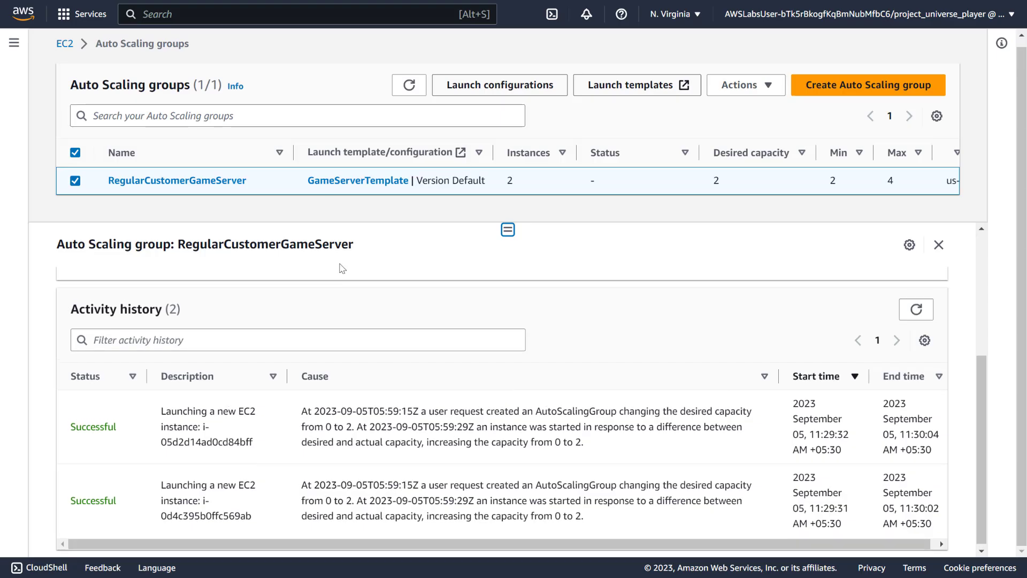
# In the AWS Console, open the automatic scaling settings of RegularCustomerGameServer and examine its policies down to the scheduled actions.
pyautogui.scroll(5, 343, 267)
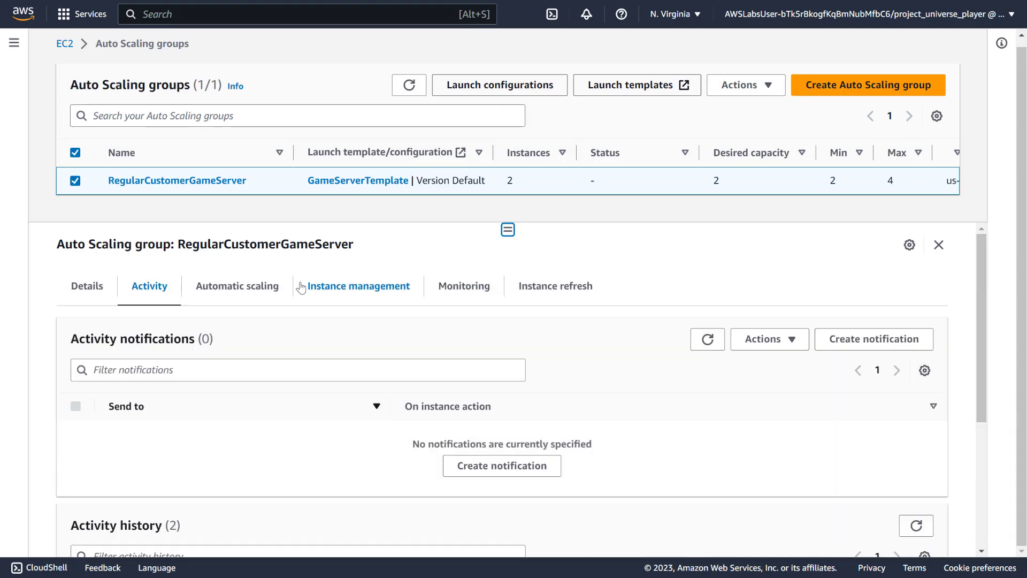
pyautogui.click(252, 285)
pyautogui.scroll(-4, 371, 389)
pyautogui.scroll(-1, 371, 389)
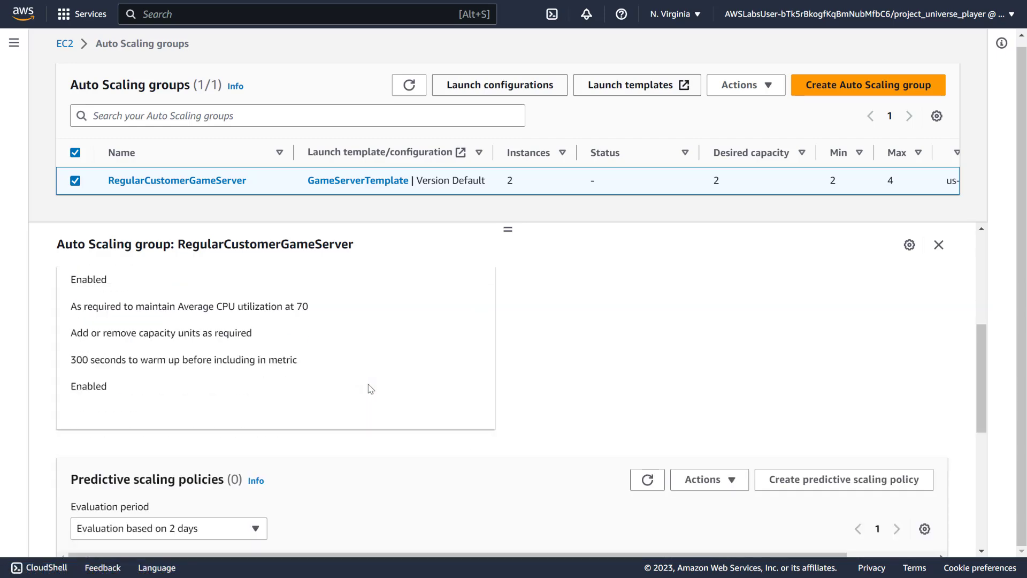
pyautogui.scroll(2, 557, 367)
pyautogui.scroll(-5, 539, 363)
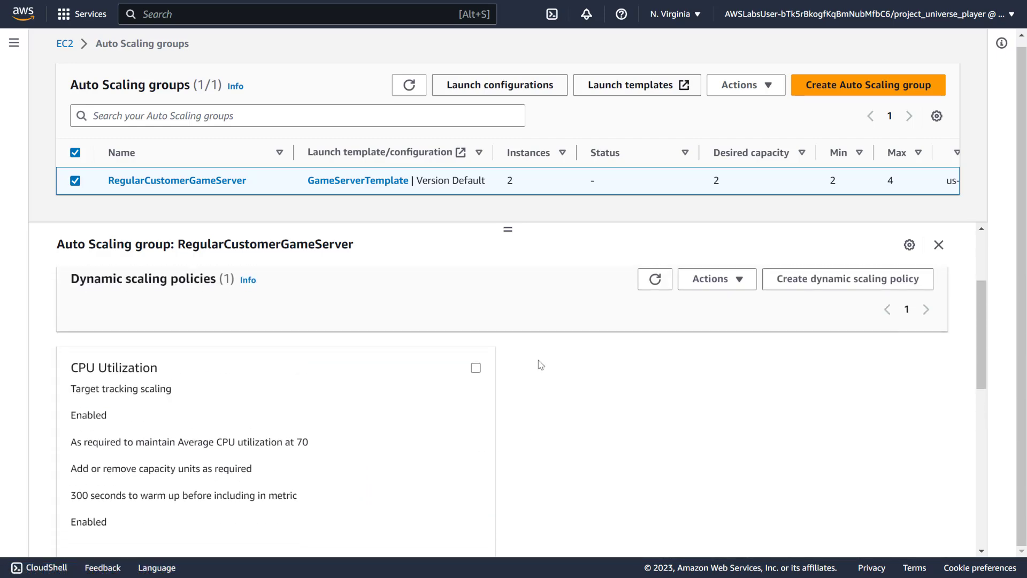
pyautogui.scroll(-4, 740, 386)
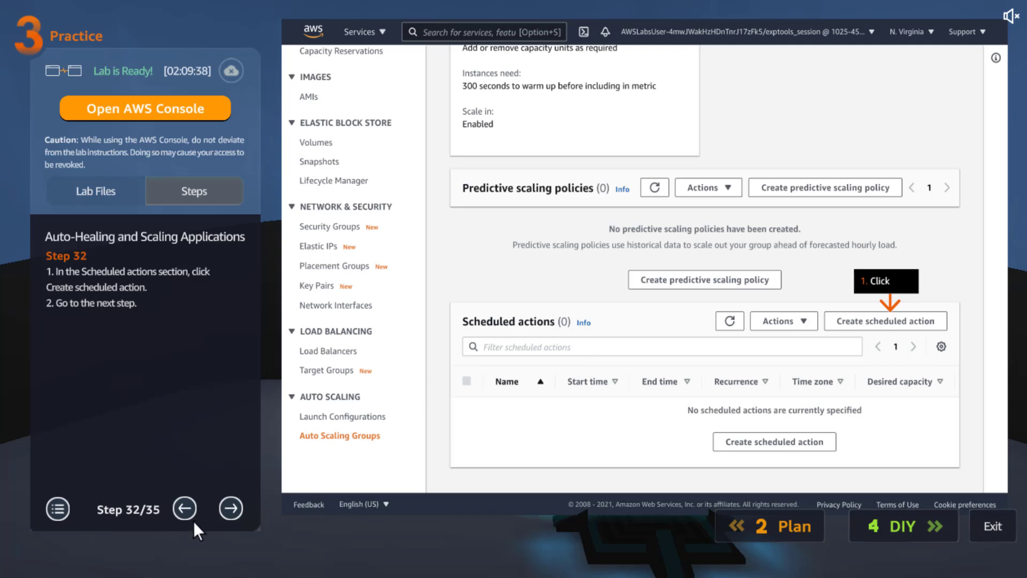
# Advance AWS Cloud Quest to lab step 33, copy the action name SecondWaveOfRegulars, and read the remaining instructions.
pyautogui.click(231, 509)
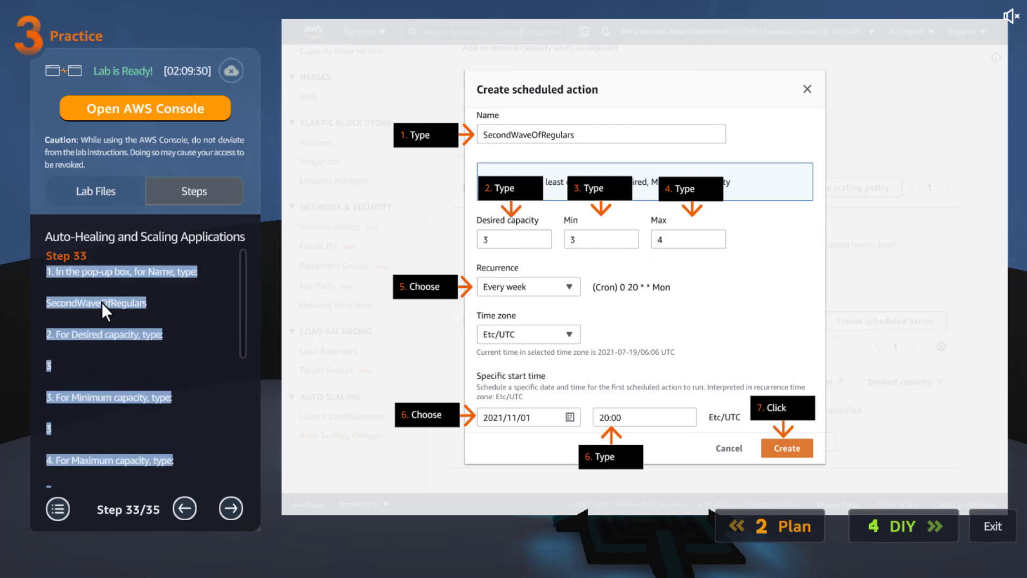
pyautogui.doubleClick(88, 303)
pyautogui.hotkey('ctrl', 'c')
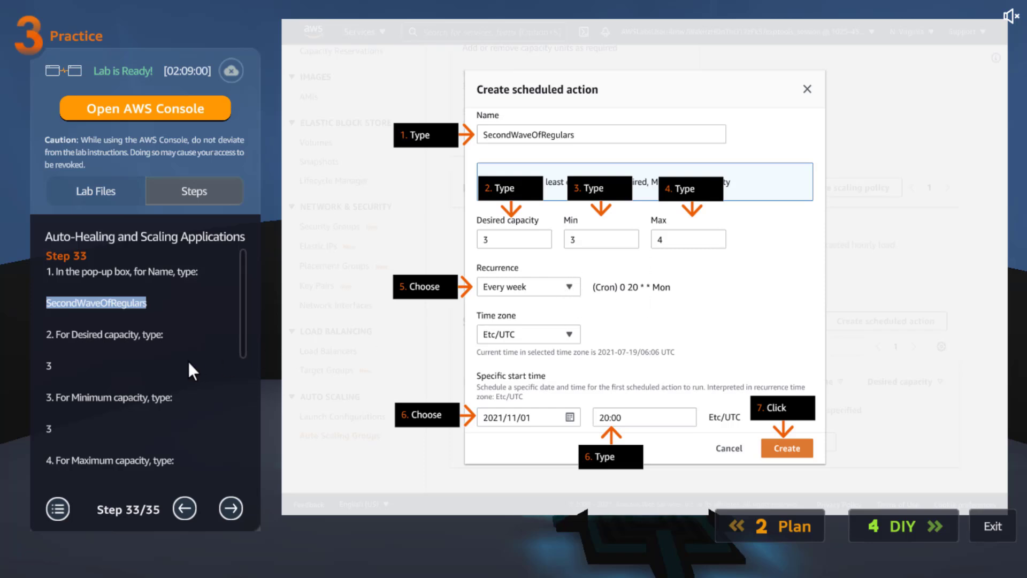
pyautogui.scroll(-5, 194, 360)
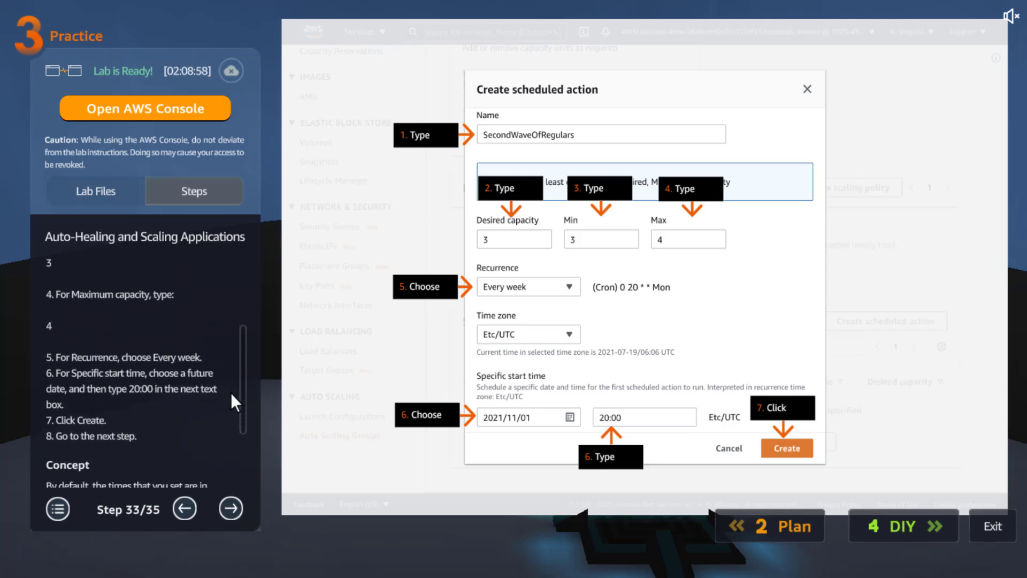
pyautogui.scroll(-1, 229, 411)
pyautogui.scroll(-1, 229, 414)
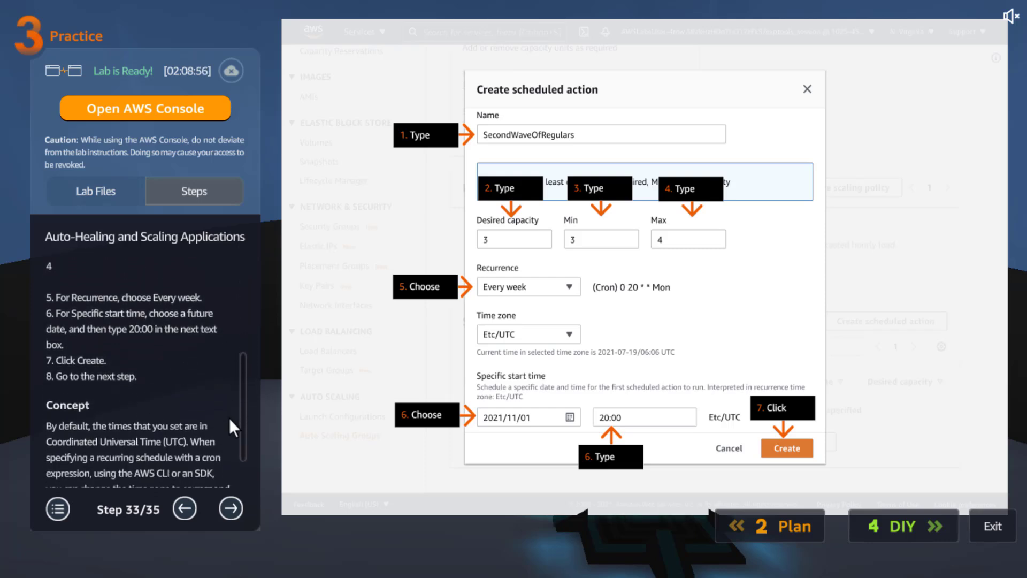
pyautogui.scroll(-5, 229, 419)
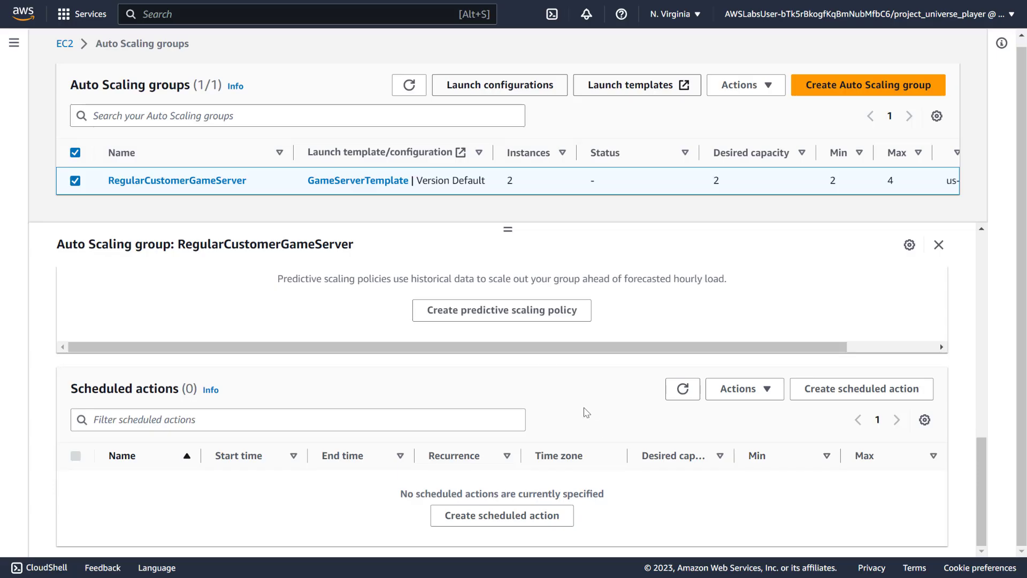
# In the AWS Console, start a scheduled action named SecondWaveOfRegulars with desired capacity 3, minimum 3 and maximum 4.
pyautogui.click(857, 385)
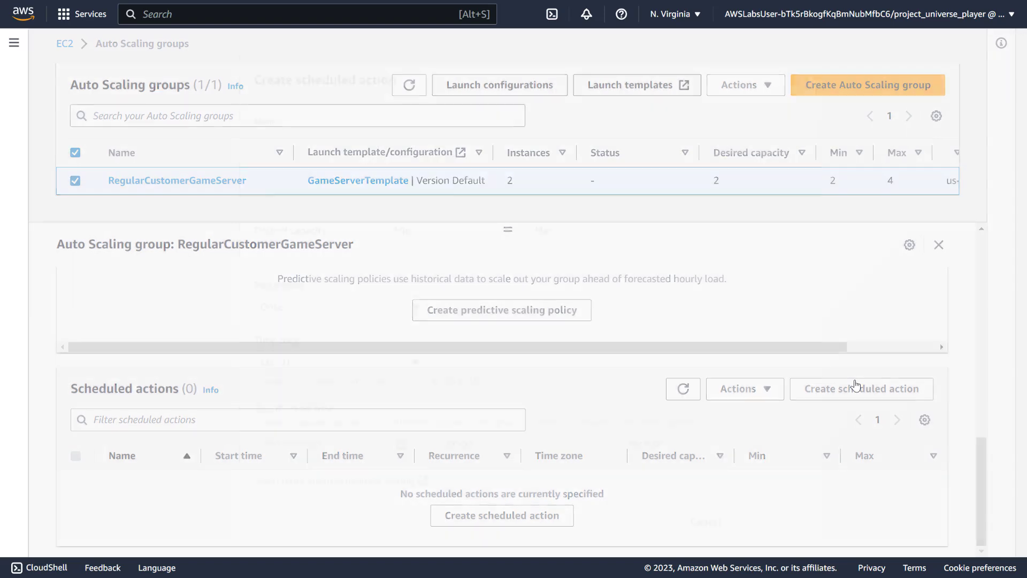
pyautogui.click(413, 140)
pyautogui.hotkey('ctrl', 'v')
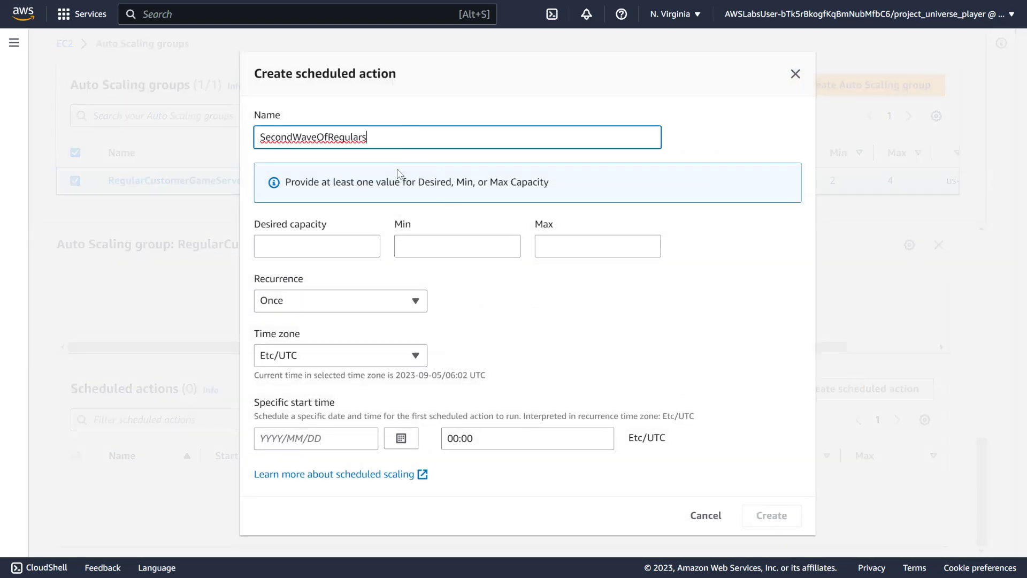
pyautogui.click(321, 249)
pyautogui.write('3')
pyautogui.click(426, 248)
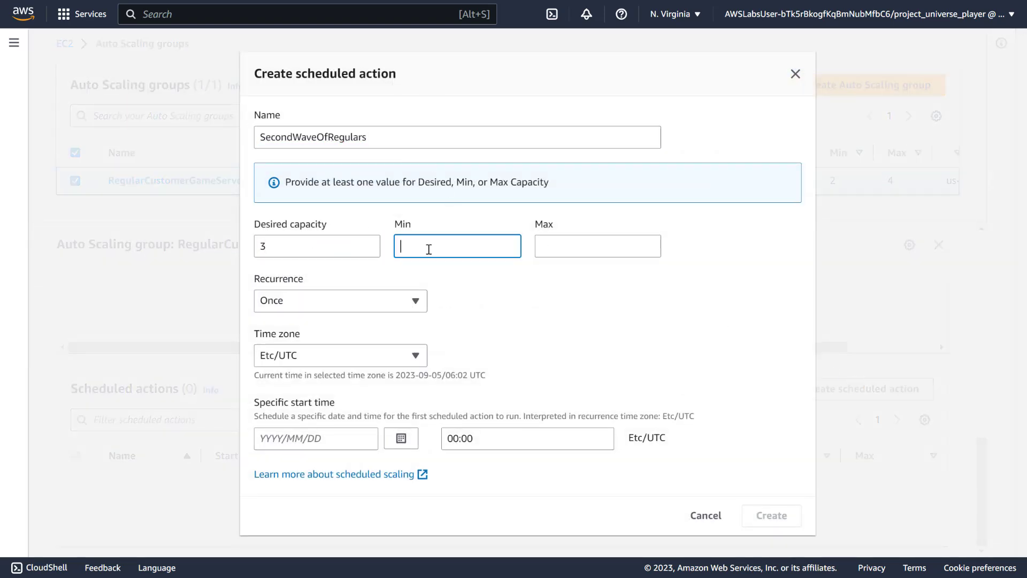
pyautogui.write('3')
pyautogui.click(575, 244)
pyautogui.write('4')
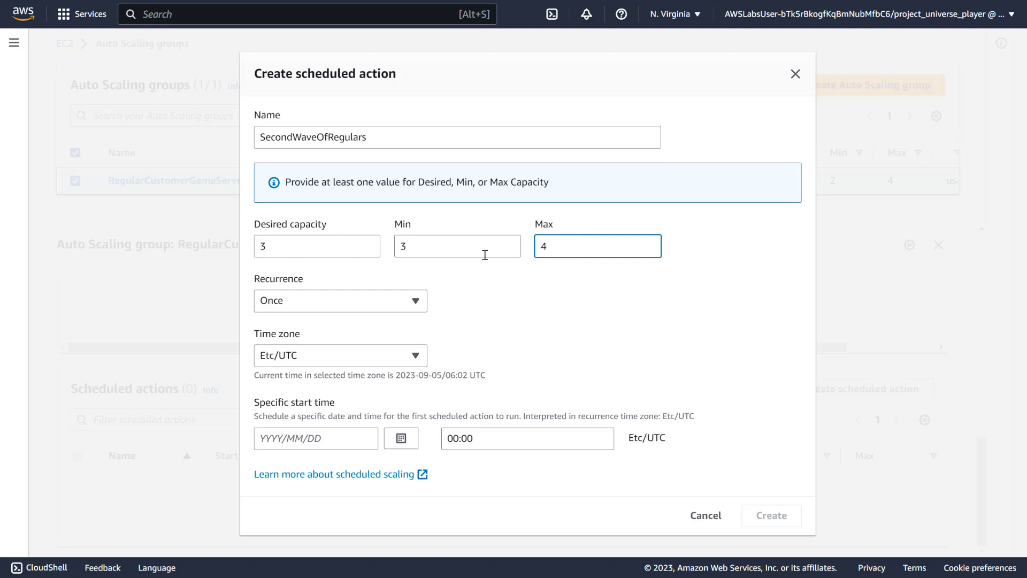
# Set the action to recur every week, starting 2023/09/05 at 20:00 Etc/UTC, and create it.
pyautogui.click(416, 310)
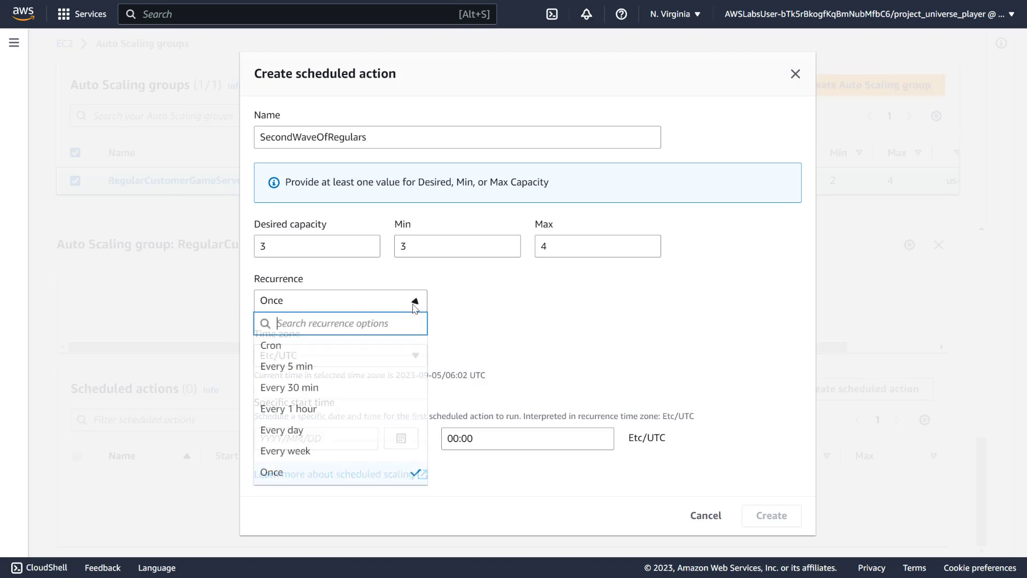
pyautogui.click(310, 451)
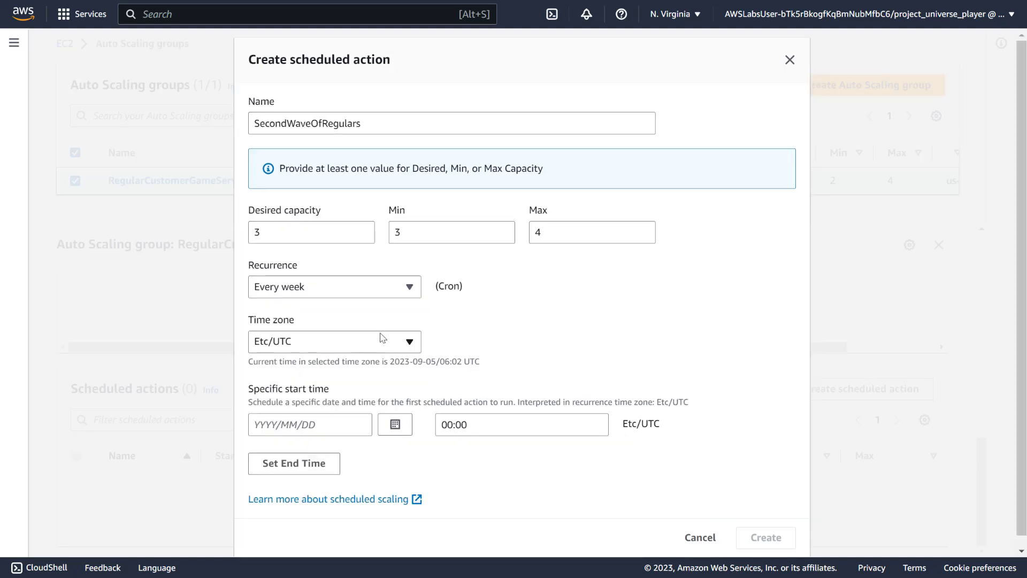
pyautogui.click(389, 422)
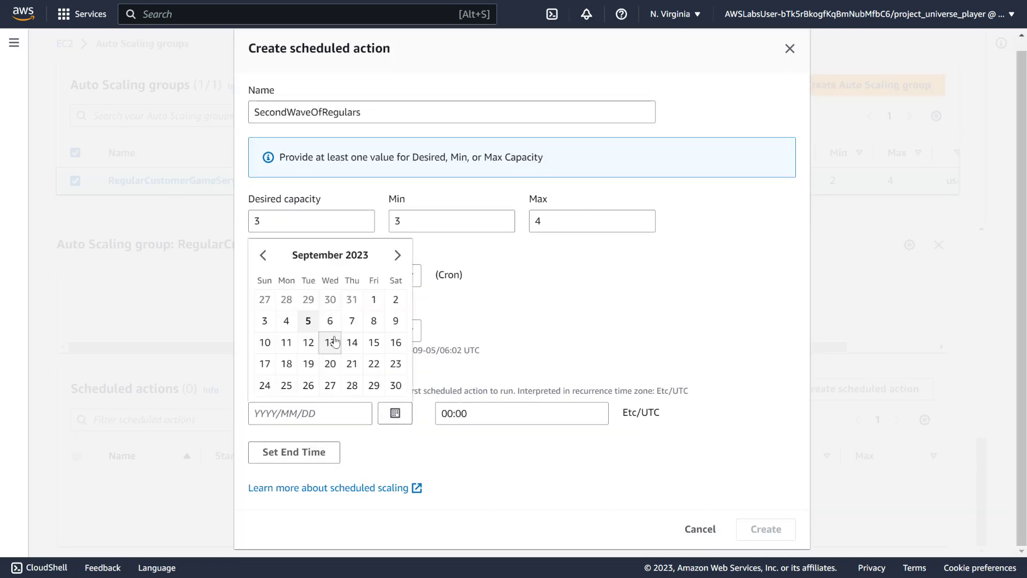
pyautogui.click(309, 320)
pyautogui.click(453, 413)
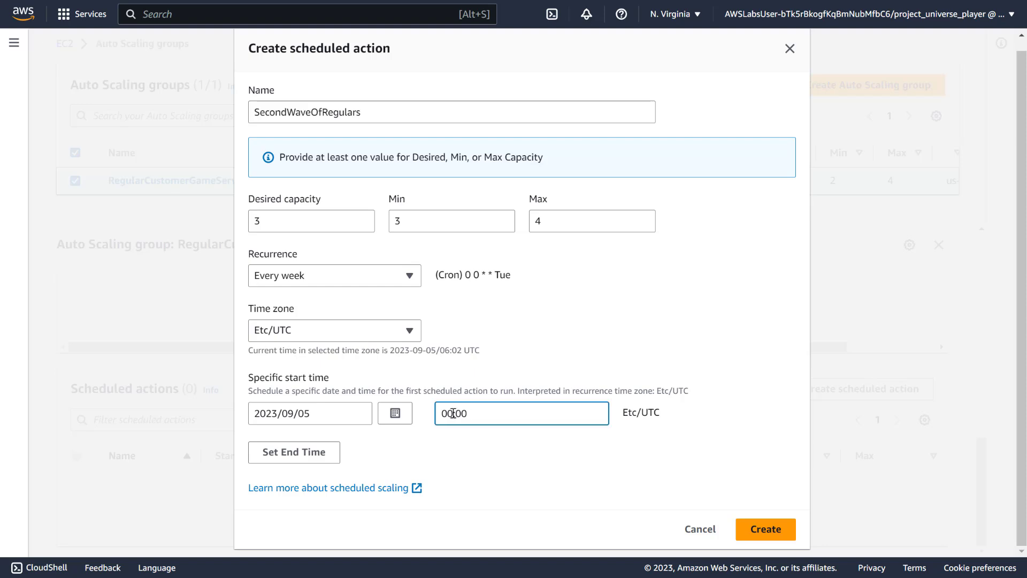
pyautogui.moveTo(453, 413); pyautogui.dragTo(438, 413)
pyautogui.write('20')
pyautogui.click(638, 356)
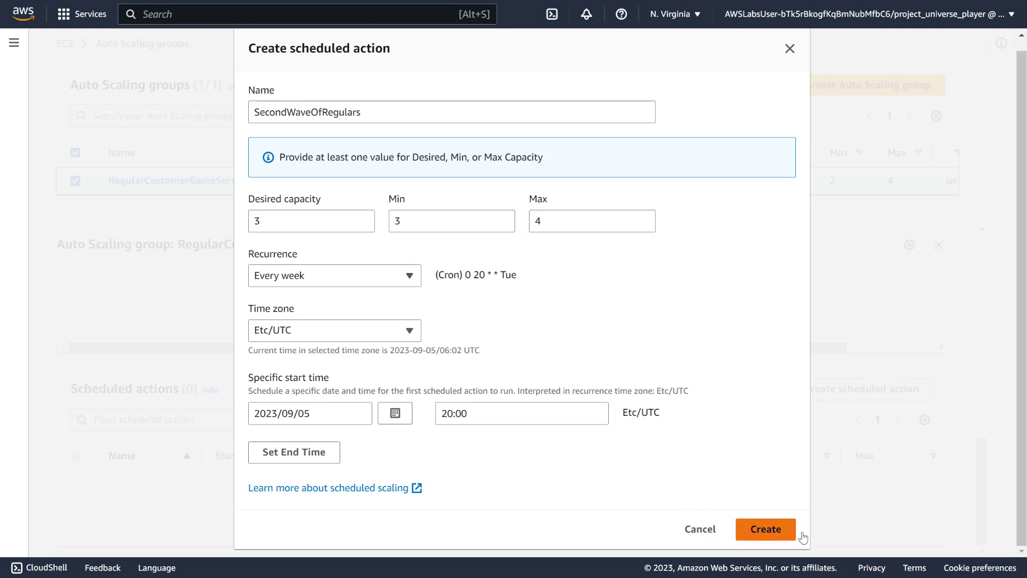
pyautogui.click(765, 530)
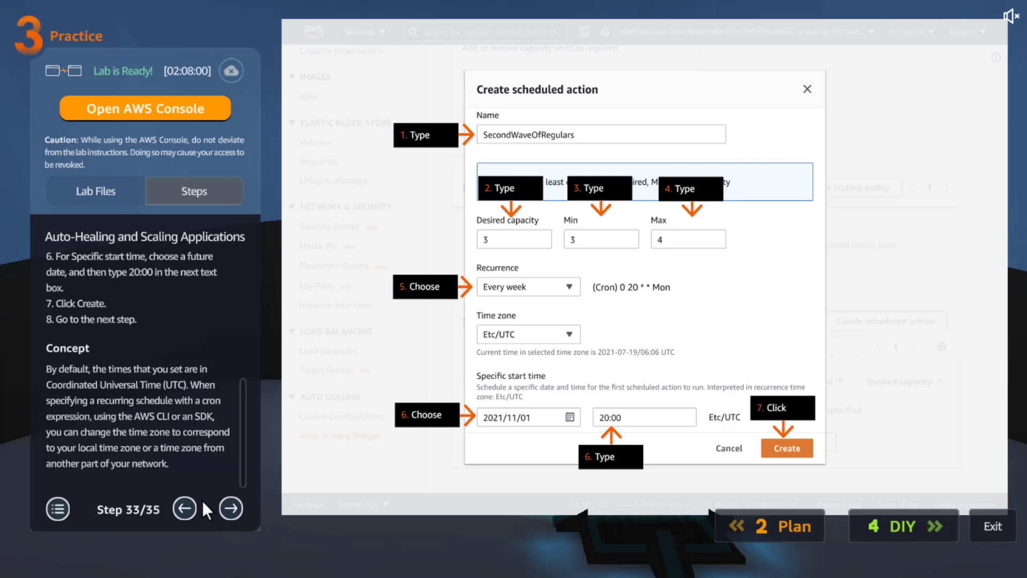
# Finish the remaining practice steps in AWS Cloud Quest, open the DIY section, and read its activity and validation hints.
pyautogui.click(231, 508)
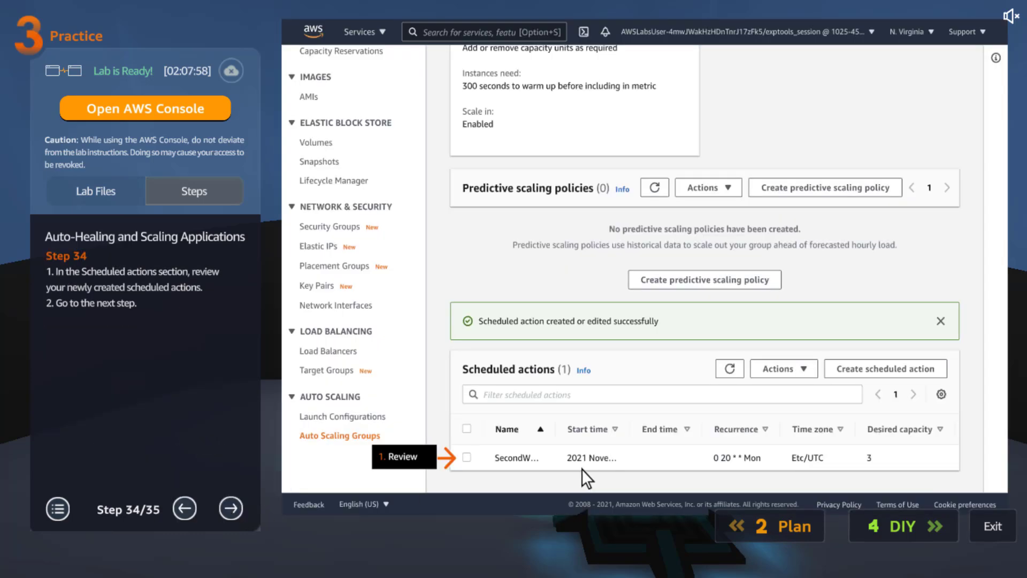
pyautogui.click(230, 508)
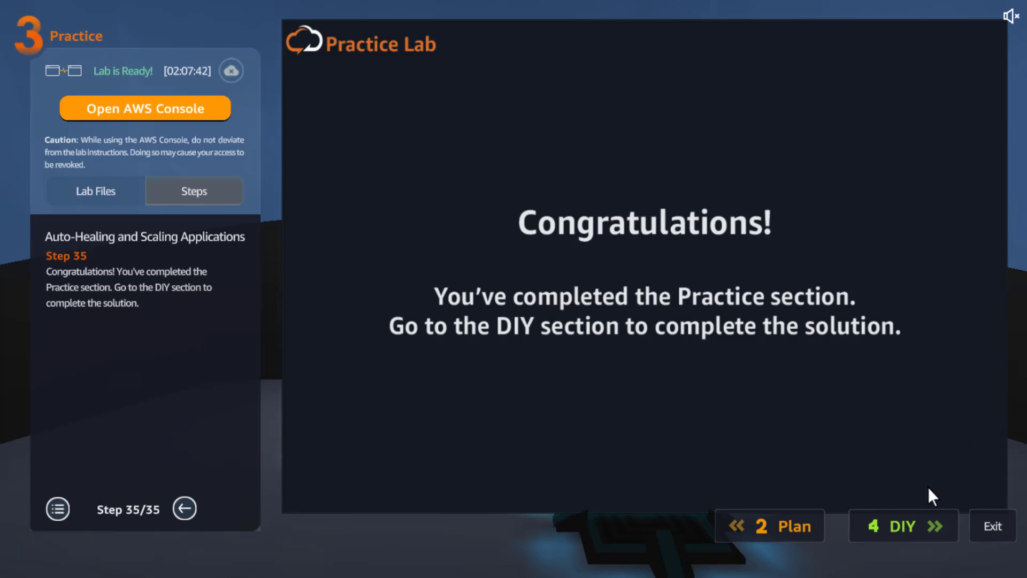
pyautogui.click(901, 528)
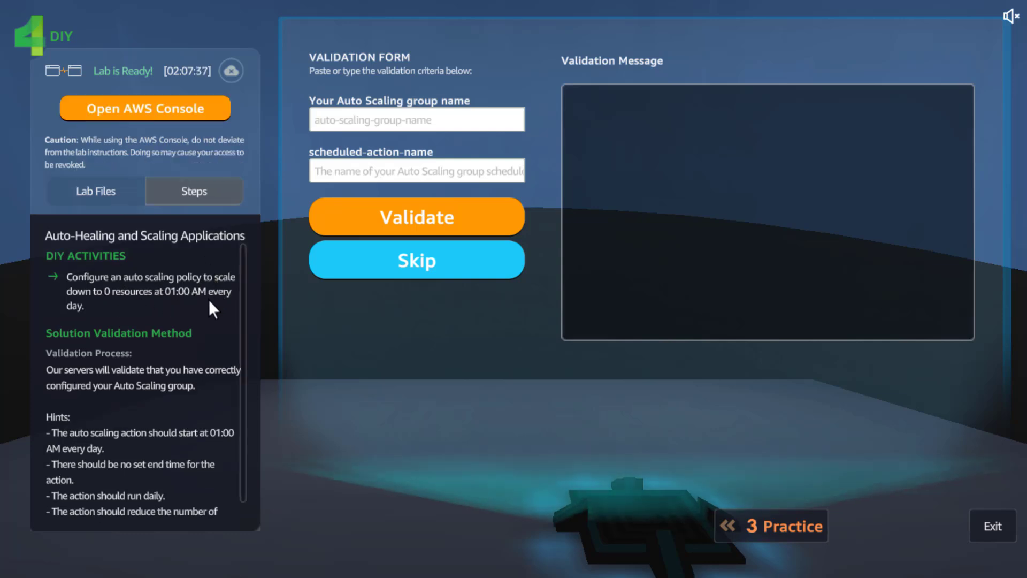
pyautogui.scroll(-1, 210, 301)
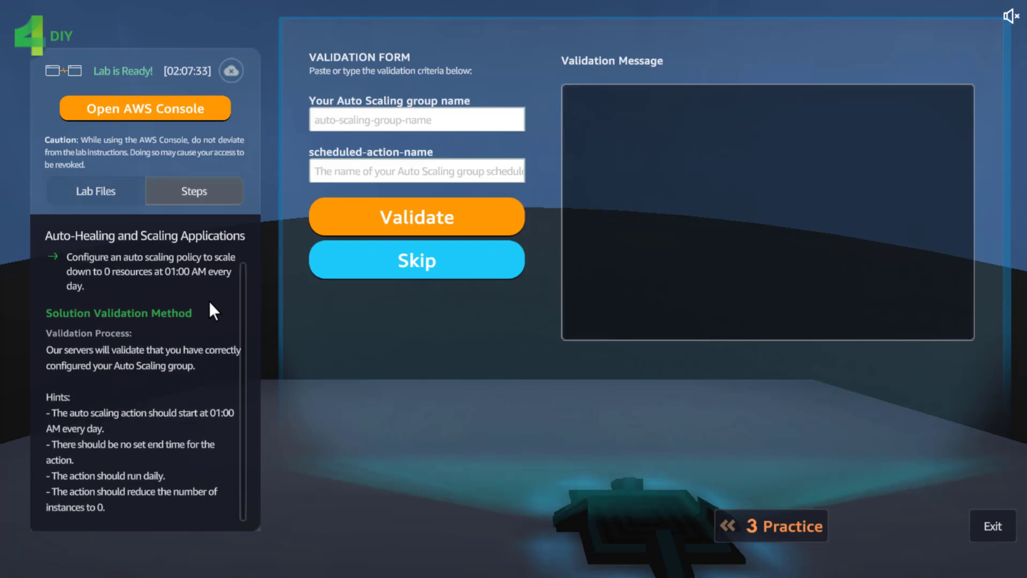
# Switch to the AWS Console and start another scheduled action named SecondWaveOfRegularsShutdown.
pyautogui.hotkey('alt', 'Tab')
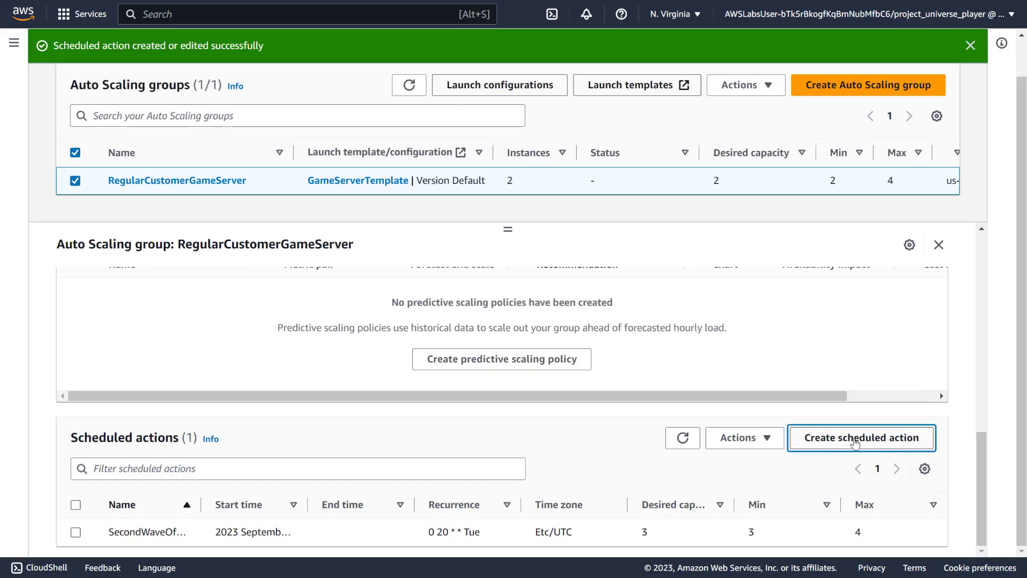
pyautogui.click(856, 443)
pyautogui.click(327, 131)
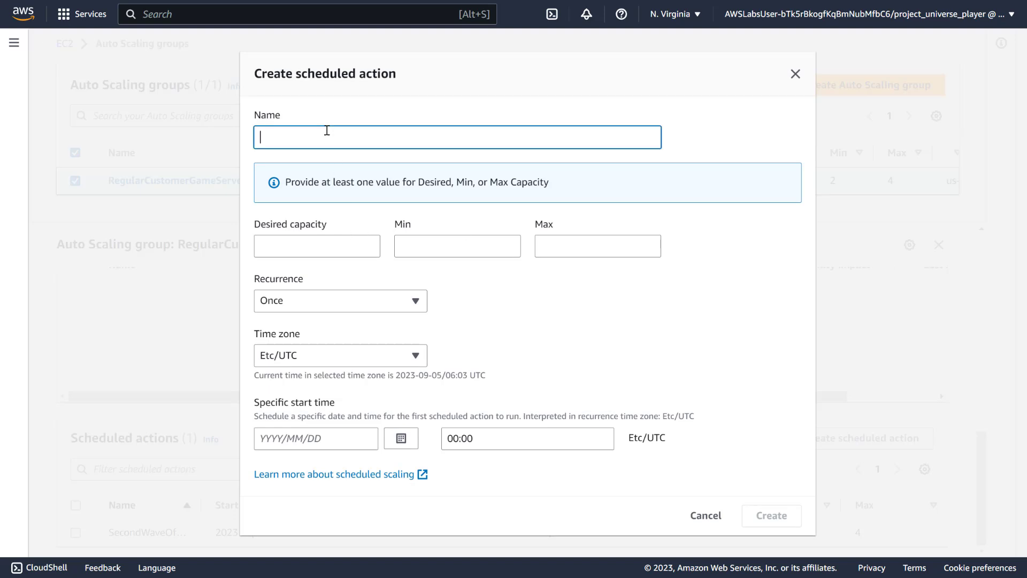
pyautogui.hotkey('ctrl', 'v')
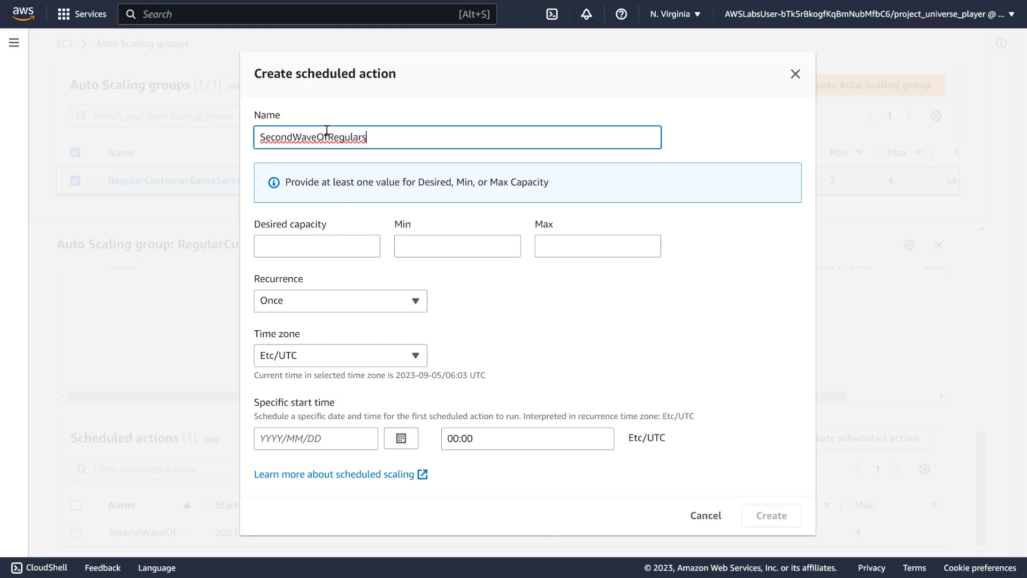
pyautogui.write('Shut')
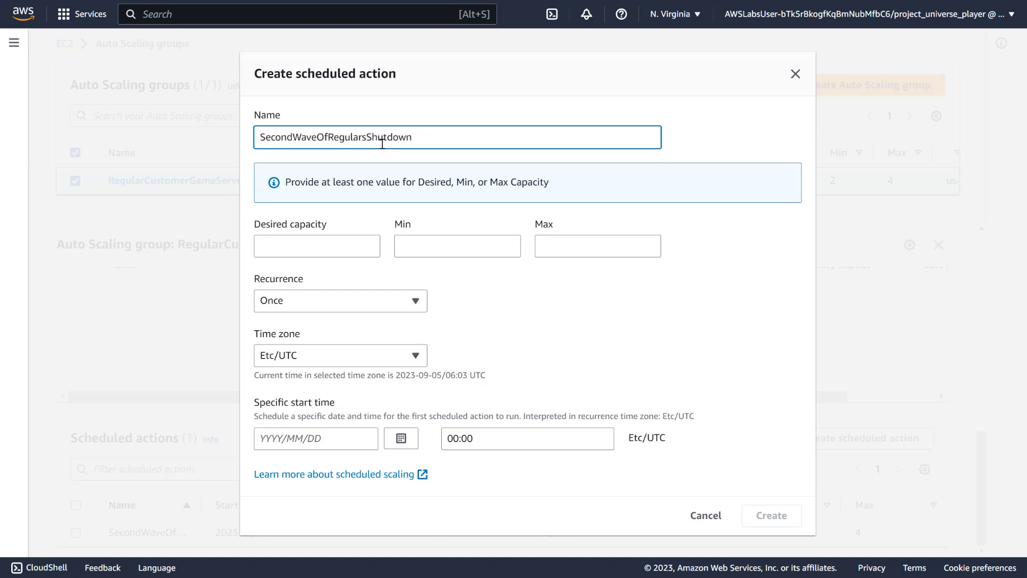
pyautogui.write('down')
# Set the shutdown action's desired, minimum and maximum capacities to 0 and its recurrence to Every week.
pyautogui.click(316, 251)
pyautogui.write('0')
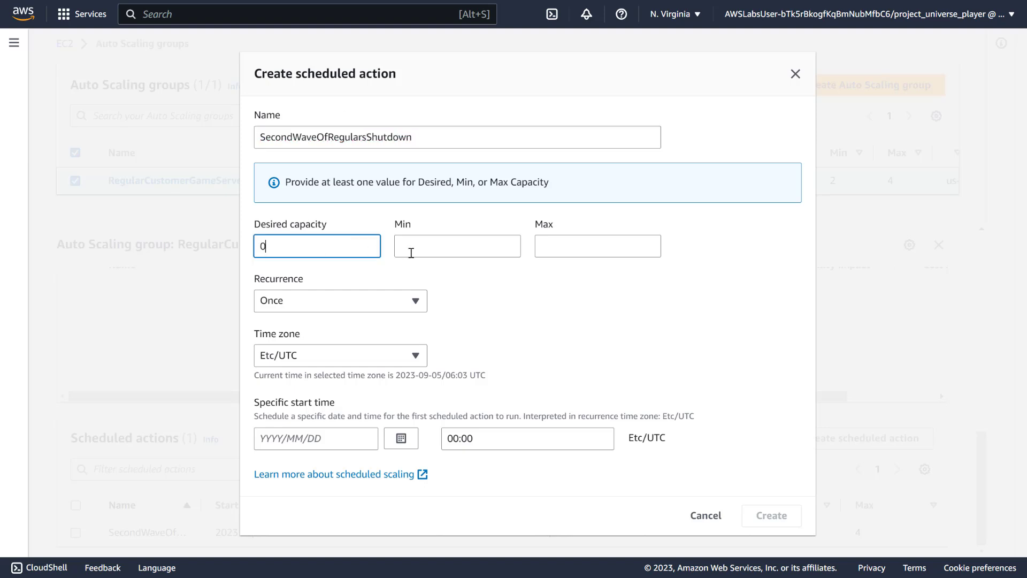
pyautogui.click(411, 253)
pyautogui.write('0')
pyautogui.click(560, 246)
pyautogui.write('0')
pyautogui.click(334, 310)
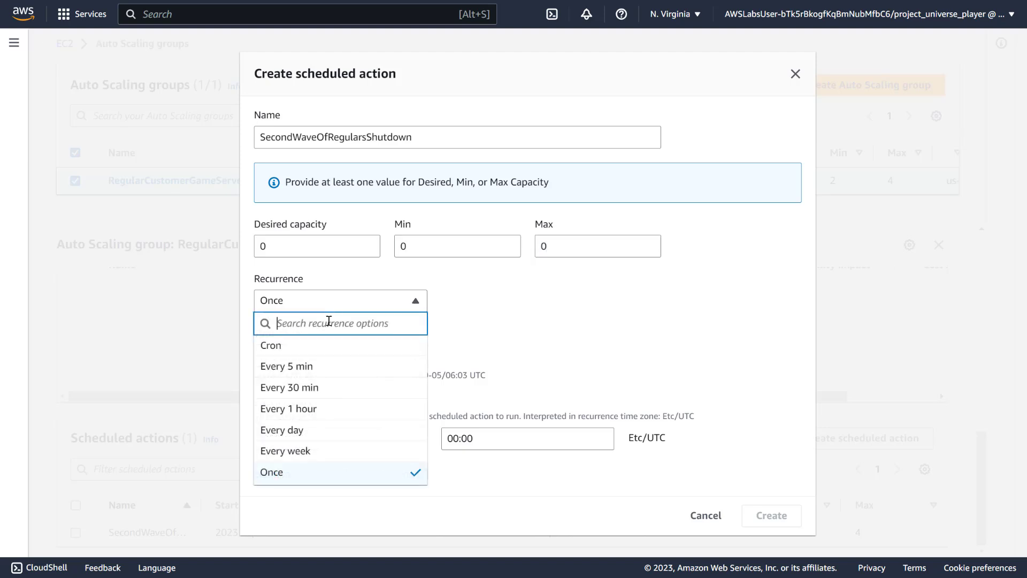
pyautogui.click(336, 453)
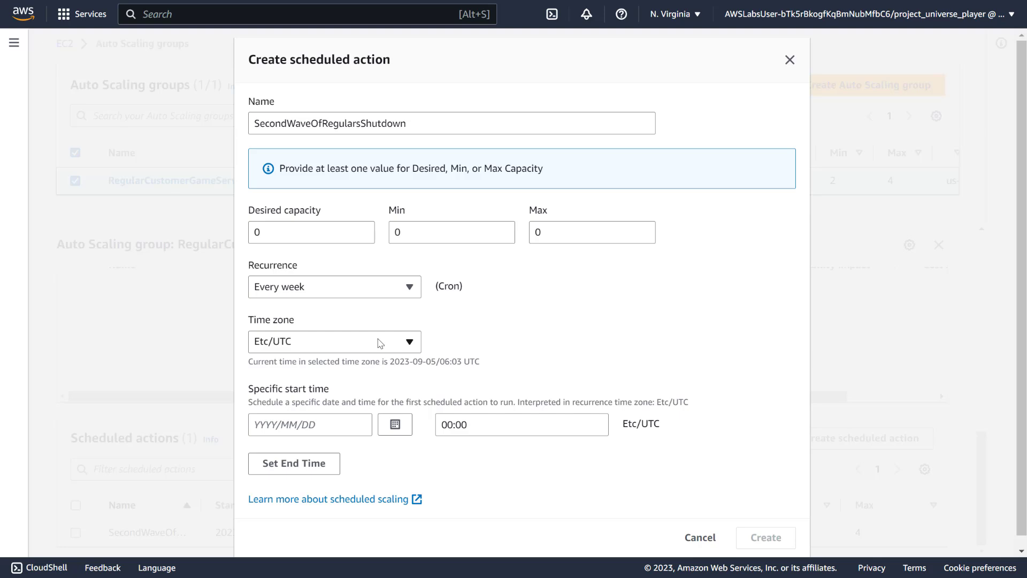
# Set the shutdown action's start to 2023/09/05 at 01:00 Etc/UTC and try to create it.
pyautogui.click(394, 425)
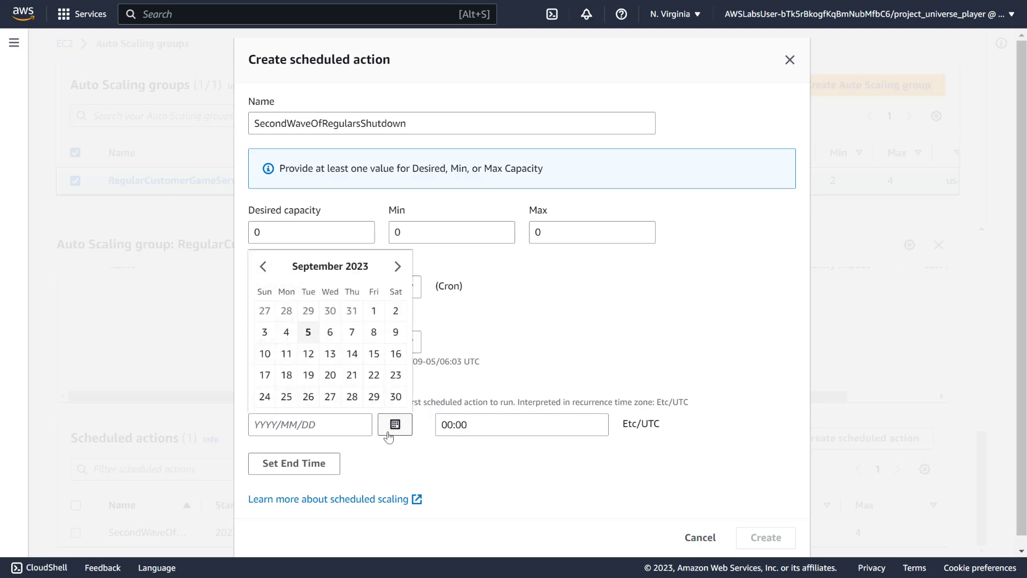
pyautogui.click(309, 332)
pyautogui.click(451, 425)
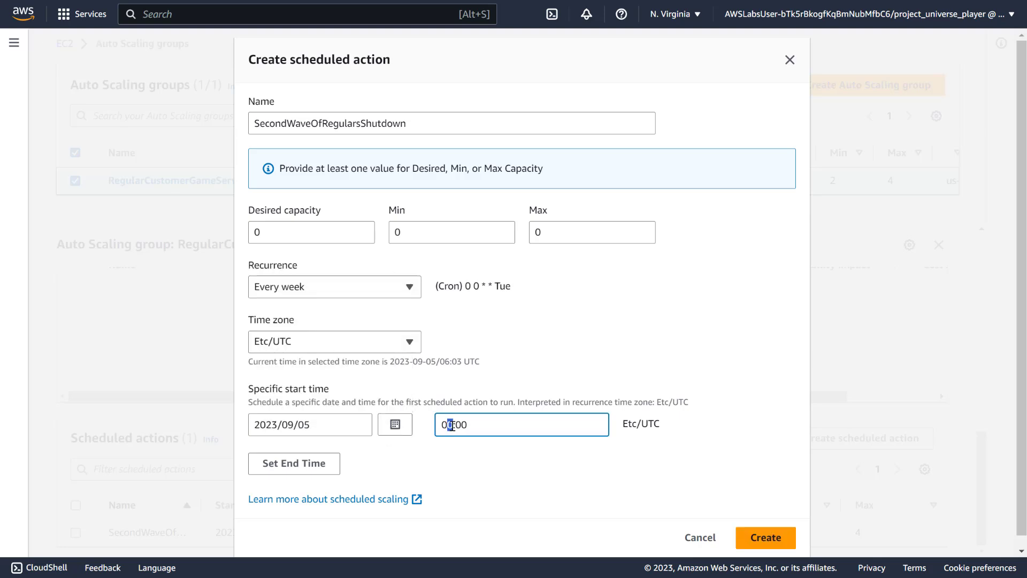
pyautogui.write('1')
pyautogui.click(476, 464)
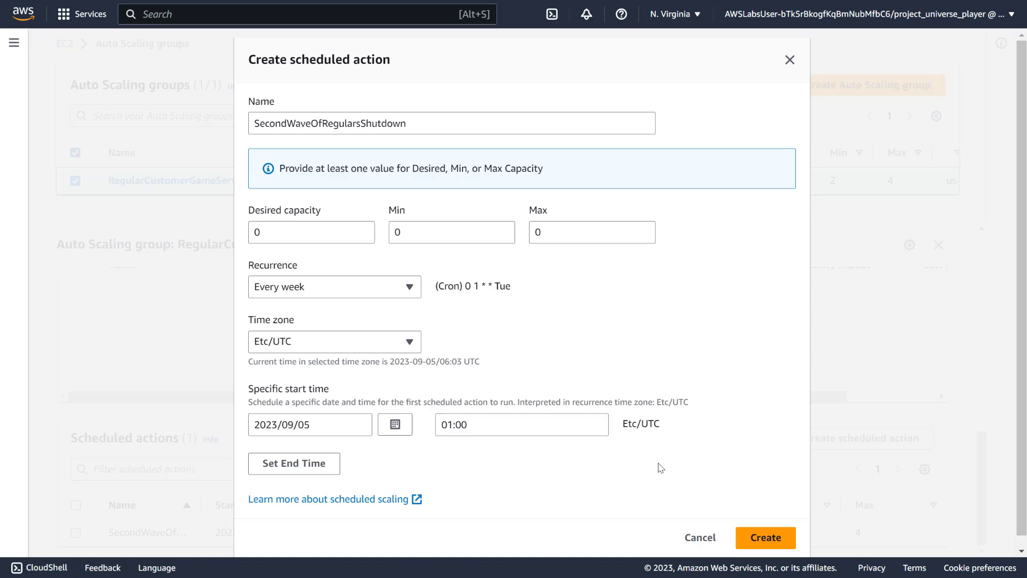
pyautogui.click(766, 538)
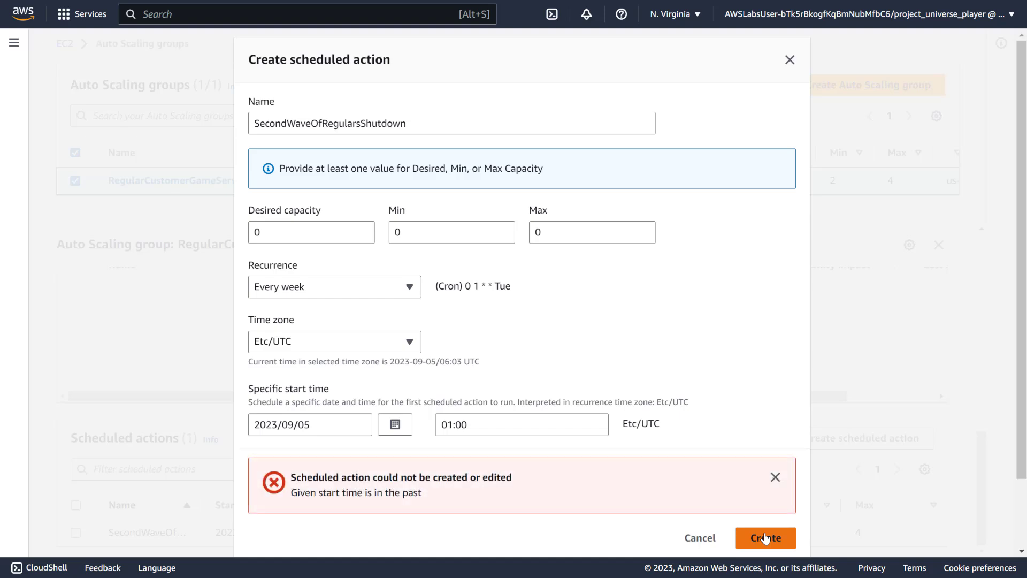
# Change the shutdown action's start date to 2023/09/06 and create it.
pyautogui.scroll(-2, 588, 434)
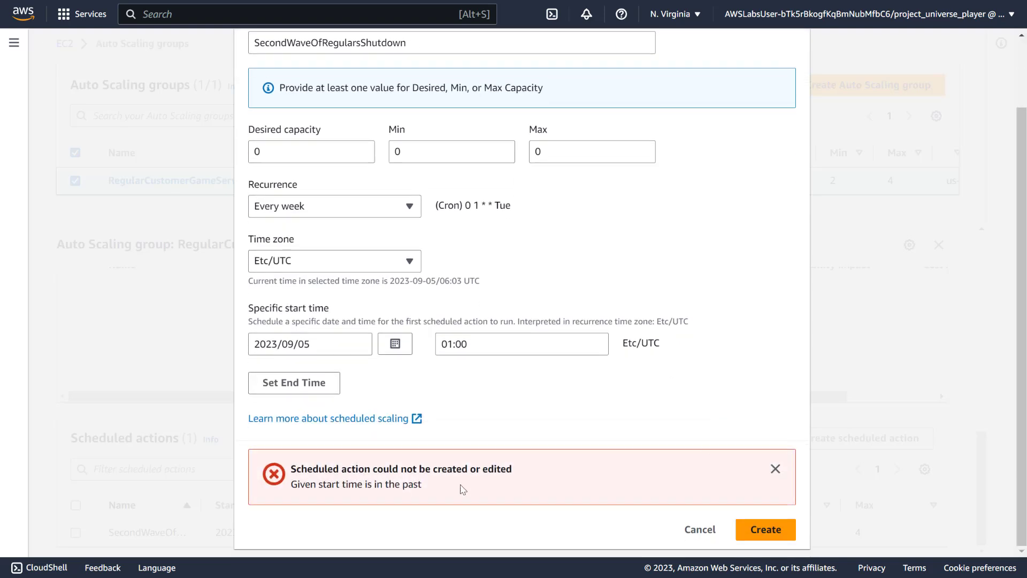
pyautogui.click(348, 342)
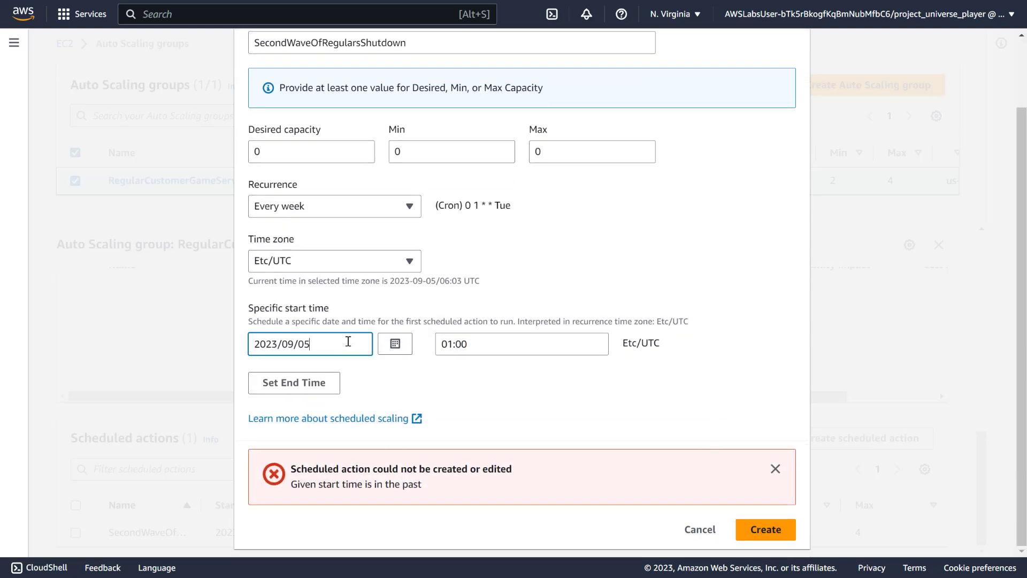
pyautogui.click(381, 345)
pyautogui.click(337, 438)
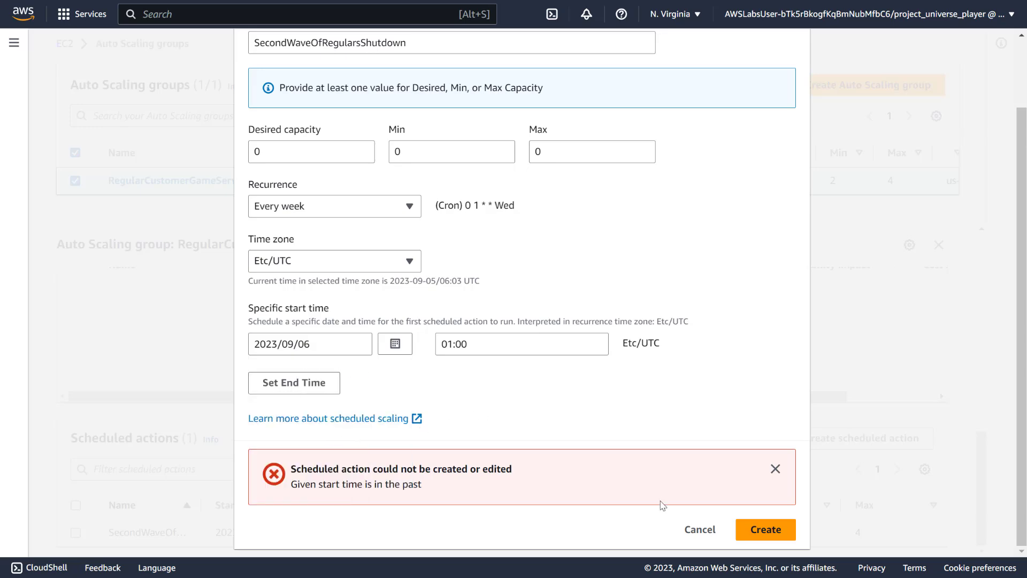
pyautogui.click(757, 530)
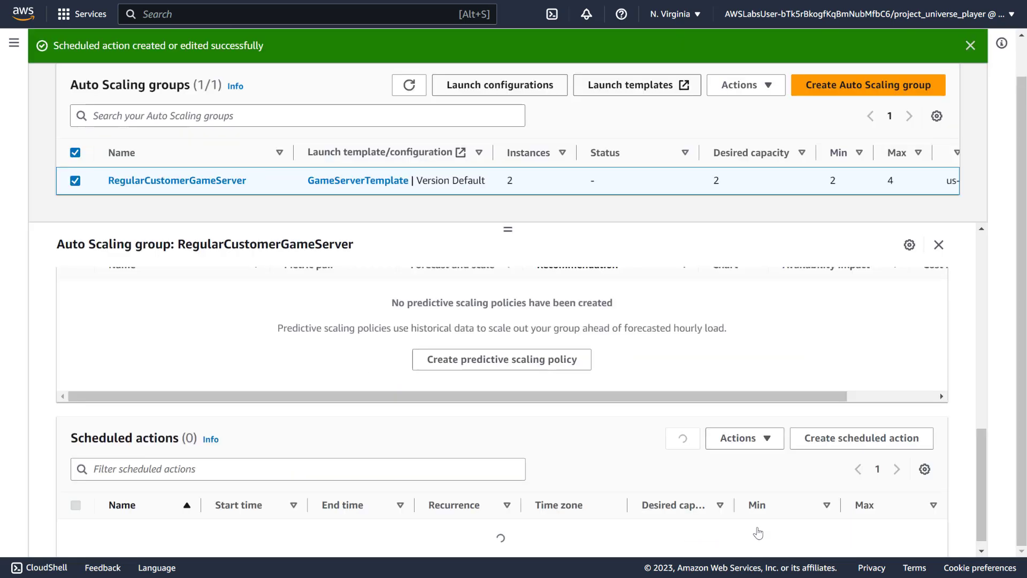
pyautogui.scroll(-1, 541, 431)
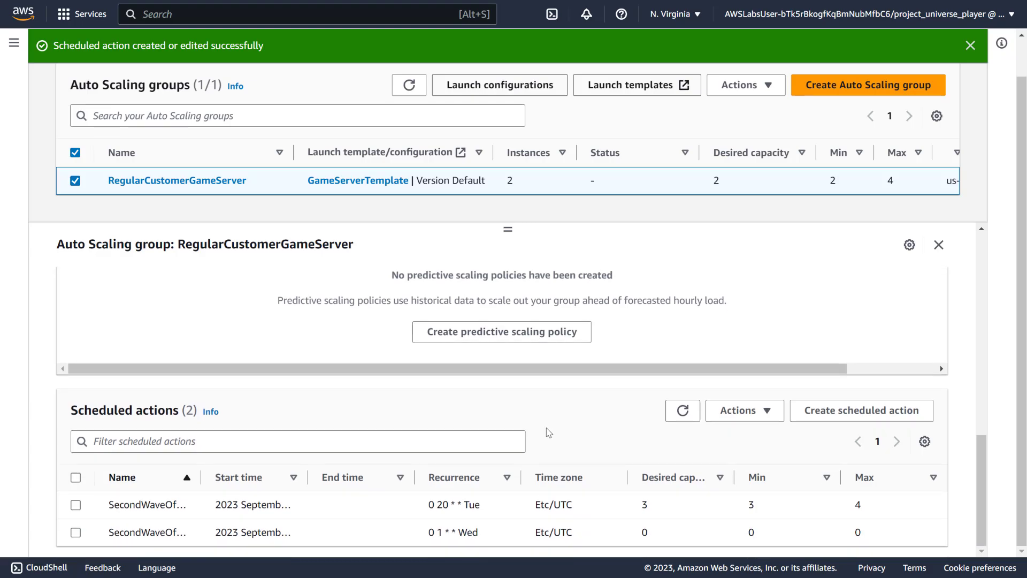
# Switch to AWS Cloud Quest and enter SecondWaveOfRegulars as the Auto Scaling group name in the validation form.
pyautogui.hotkey('alt', 'Tab')
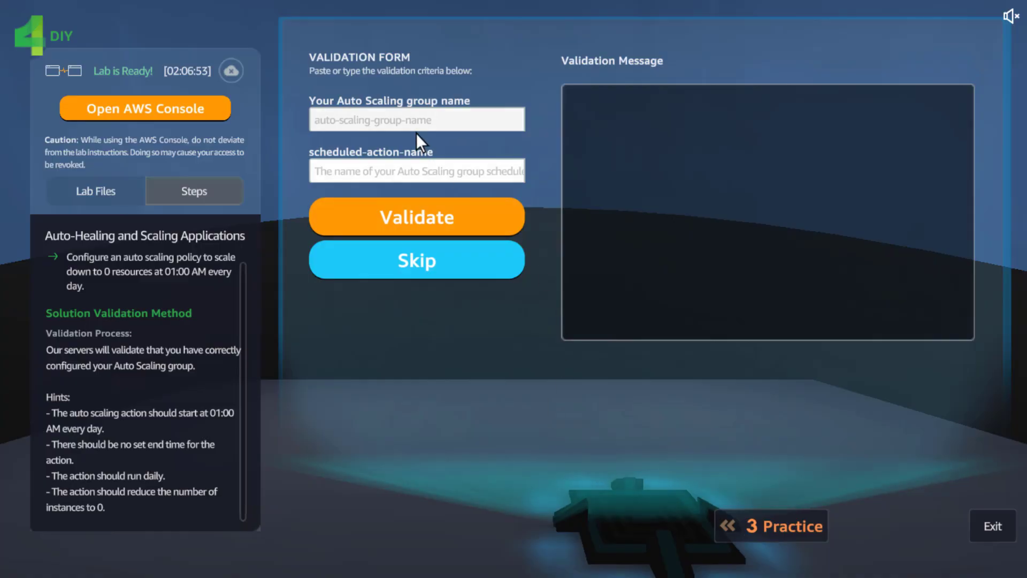
pyautogui.scroll(-1, 213, 324)
pyautogui.scroll(1, 213, 323)
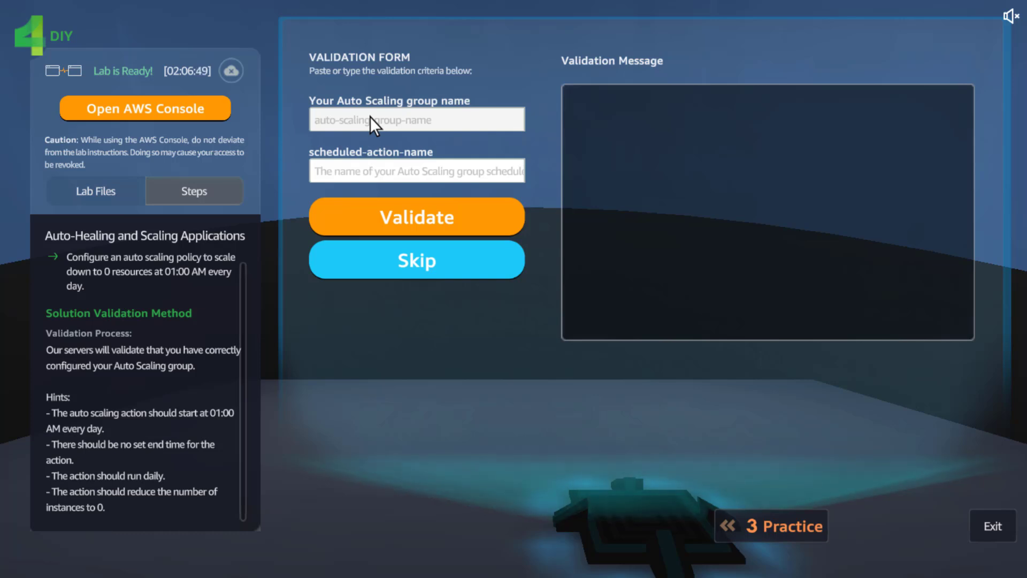
pyautogui.write('SecondWaveOfRegulars')
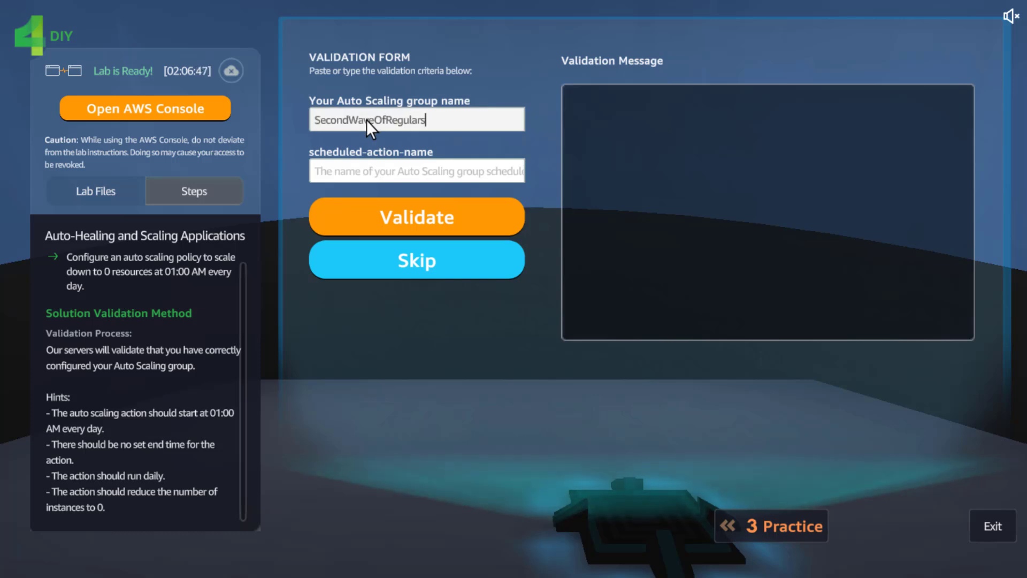
# Copy the group name RegularCustomerGameServer from the AWS Console into the Auto Scaling group name of the Cloud Quest validation form.
pyautogui.hotkey('alt', 'Tab')
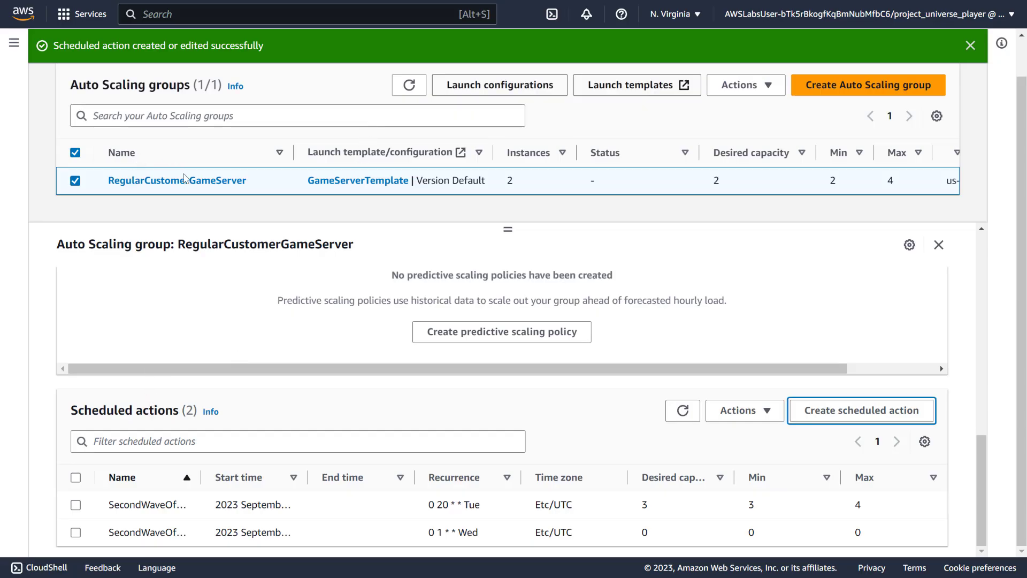
pyautogui.click(182, 182)
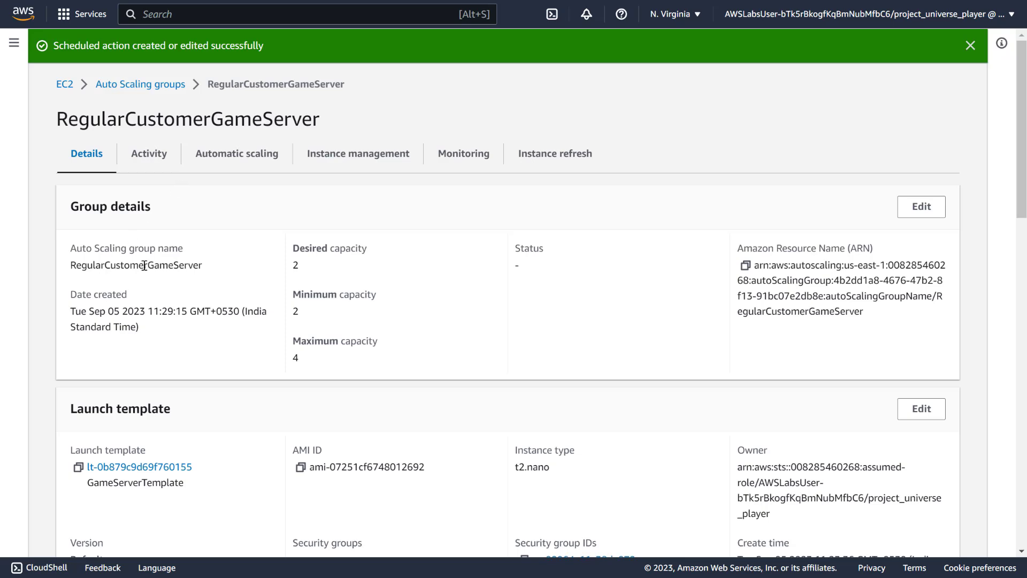
pyautogui.doubleClick(145, 266)
pyautogui.hotkey('ctrl', 'c')
pyautogui.hotkey('alt', 'Tab')
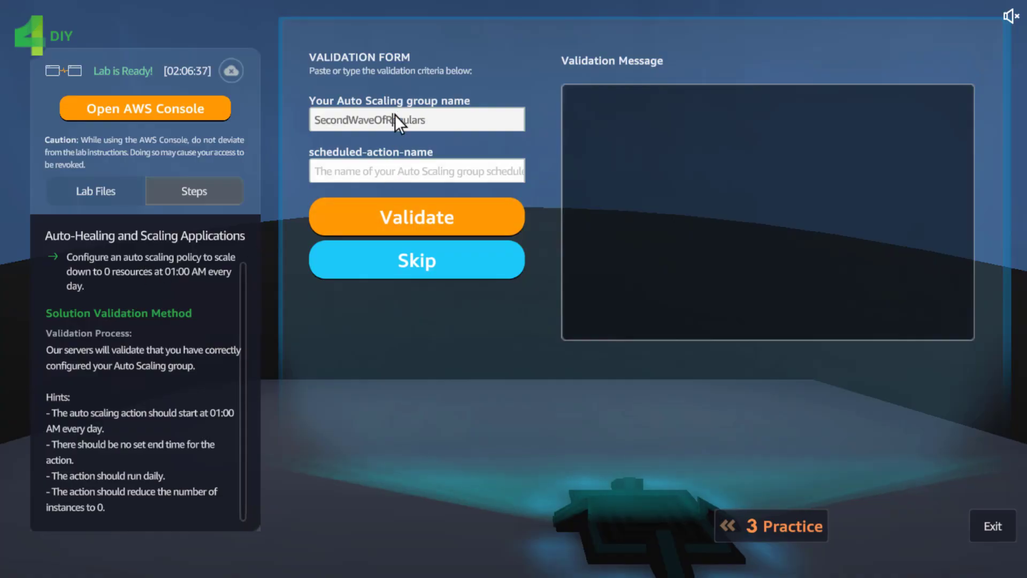
pyautogui.hotkey('ctrl', 'a')
pyautogui.hotkey('ctrl', 'v')
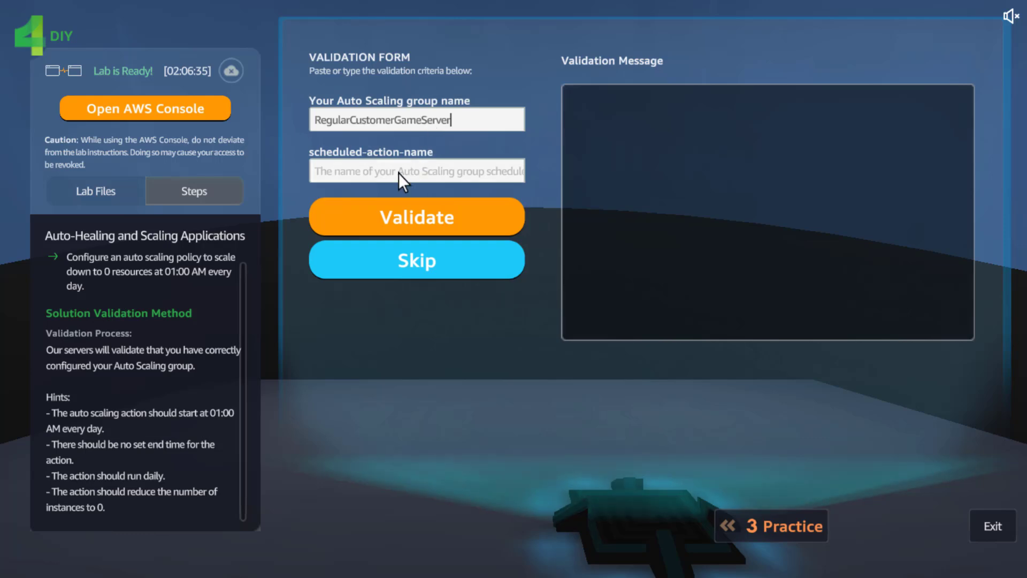
# Switch to the AWS Console and copy the full name SecondWaveOfRegularsShutdown from the group's scheduled actions.
pyautogui.click(381, 180)
pyautogui.hotkey('alt', 'Tab')
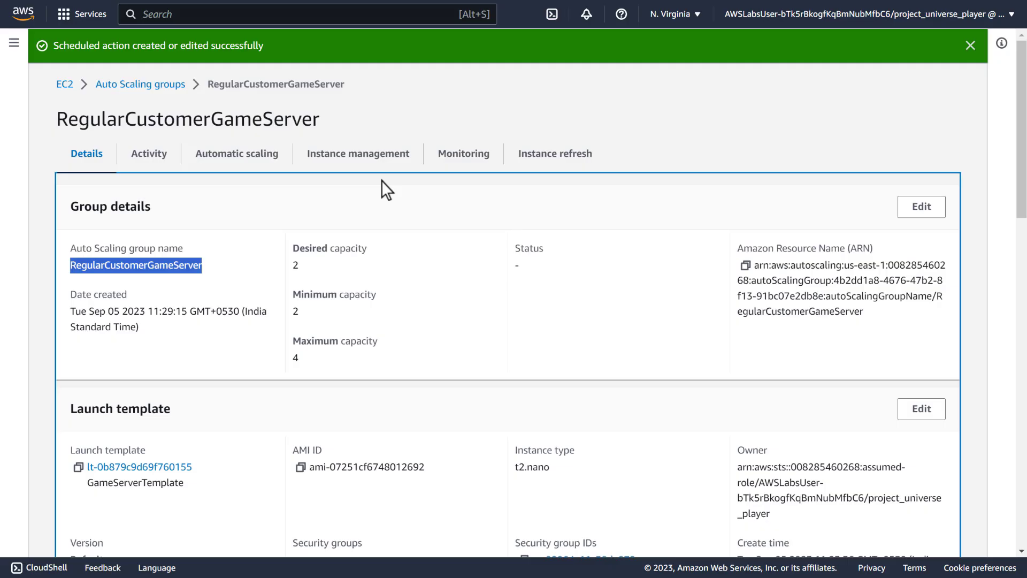
pyautogui.scroll(-8, 256, 316)
pyautogui.scroll(8, 256, 316)
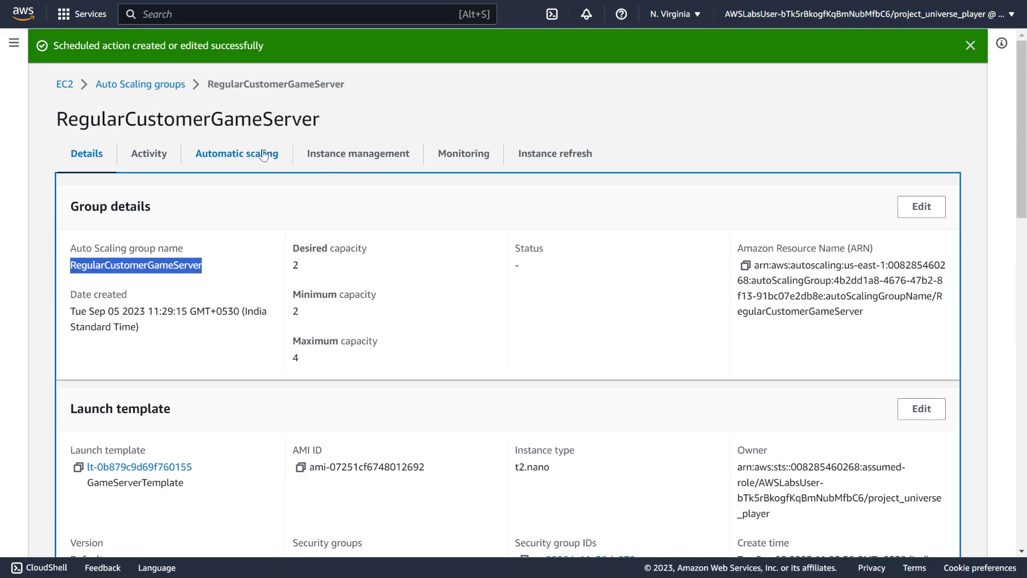
pyautogui.click(237, 154)
pyautogui.scroll(-5, 195, 342)
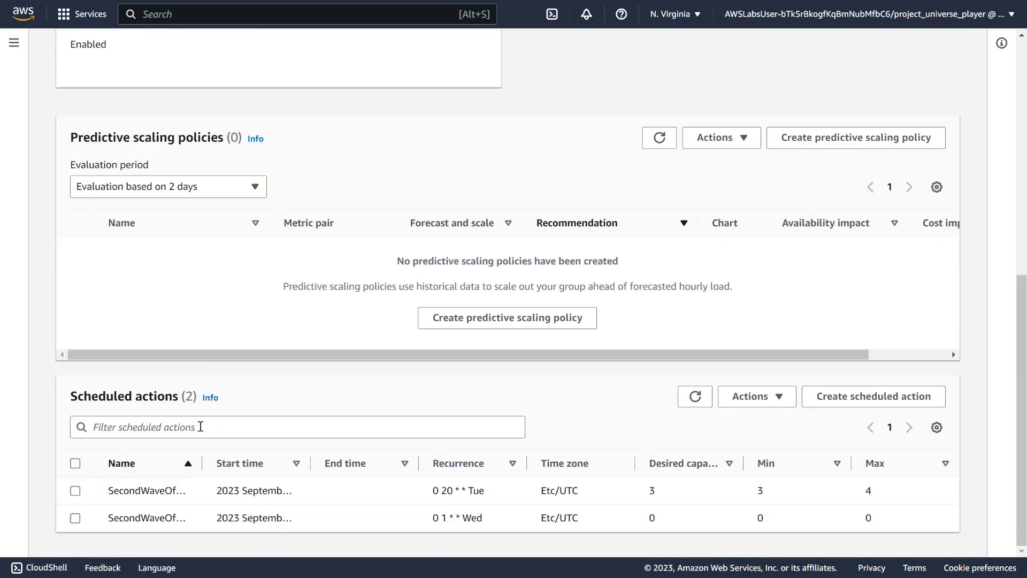
pyautogui.moveTo(204, 460); pyautogui.dragTo(339, 471)
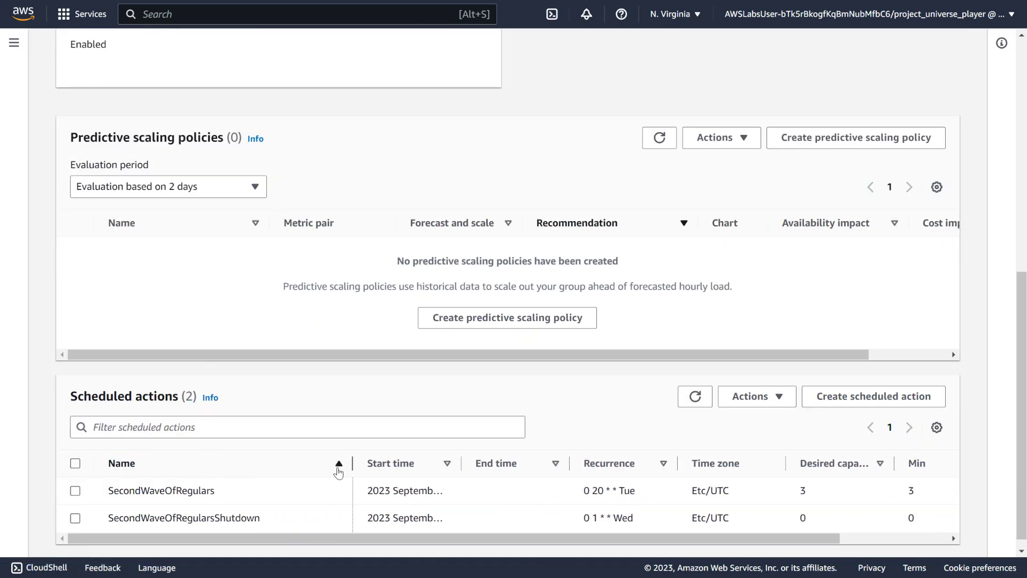
pyautogui.doubleClick(231, 518)
pyautogui.hotkey('ctrl', 'c')
# Switch to AWS Cloud Quest, enter SecondWaveOfRegularsShutdown as the scheduled action name, and validate the solution.
pyautogui.hotkey('alt', 'Tab')
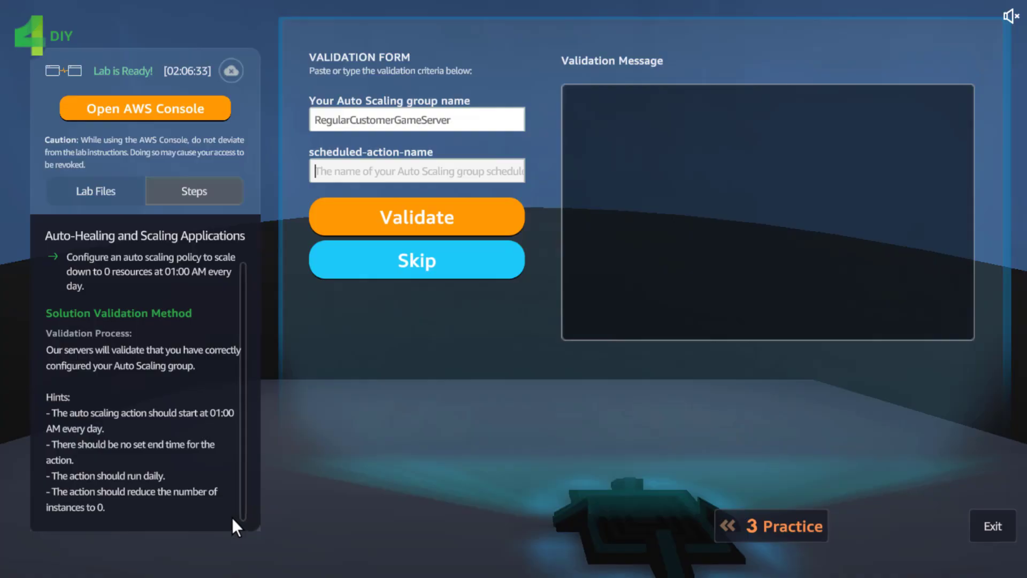
pyautogui.click(445, 180)
pyautogui.hotkey('ctrl', 'v')
pyautogui.click(428, 219)
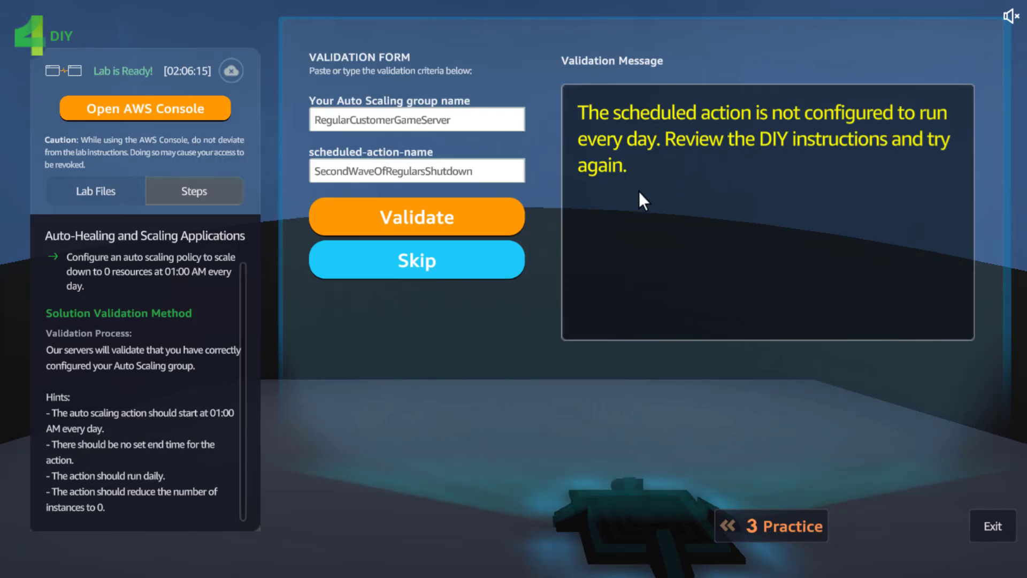
# Switch to the AWS Console, change the SecondWaveOfRegularsShutdown action's recurrence to Every day, and save it.
pyautogui.hotkey('alt', 'Tab')
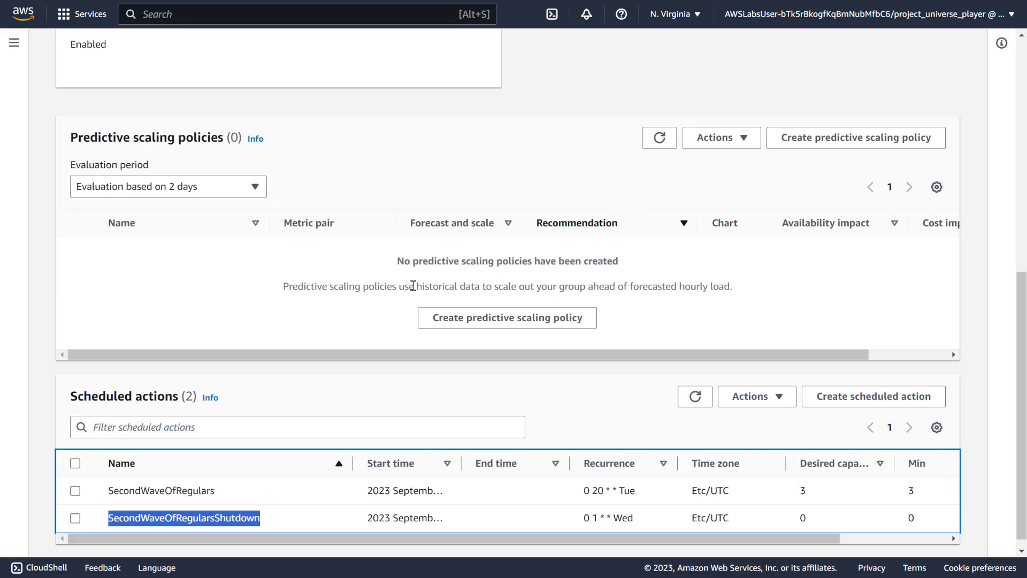
pyautogui.click(75, 519)
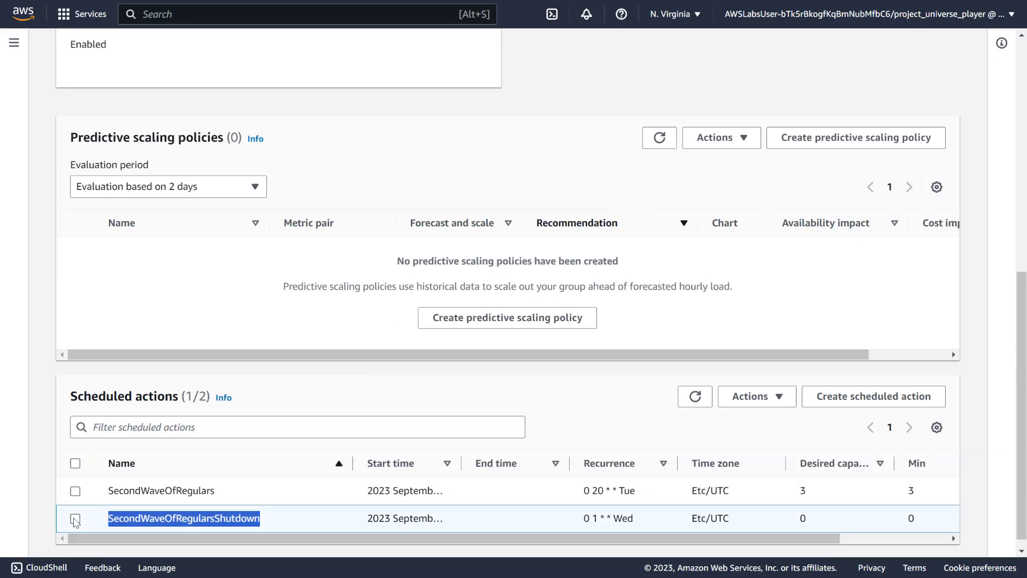
pyautogui.click(755, 396)
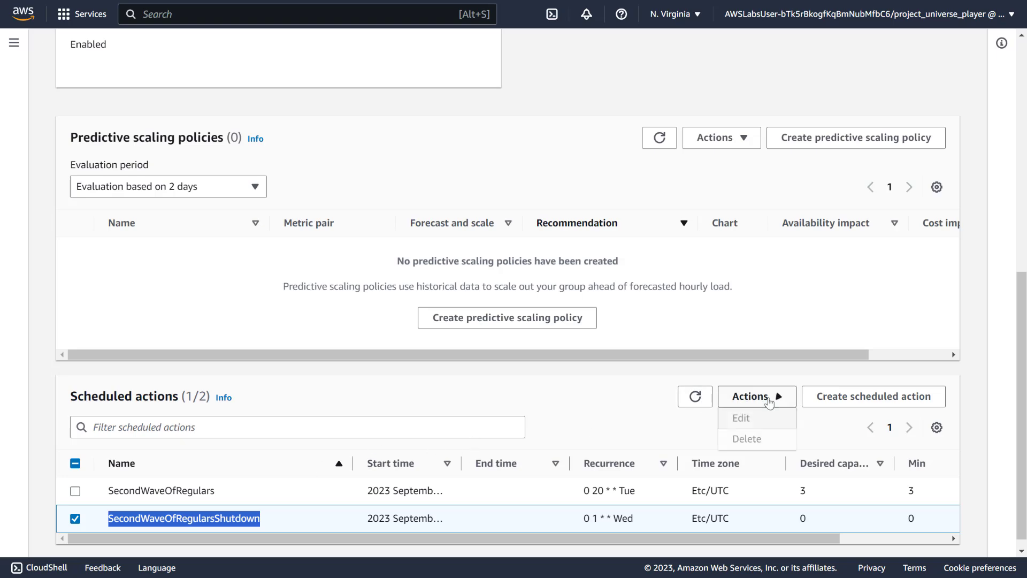
pyautogui.click(739, 415)
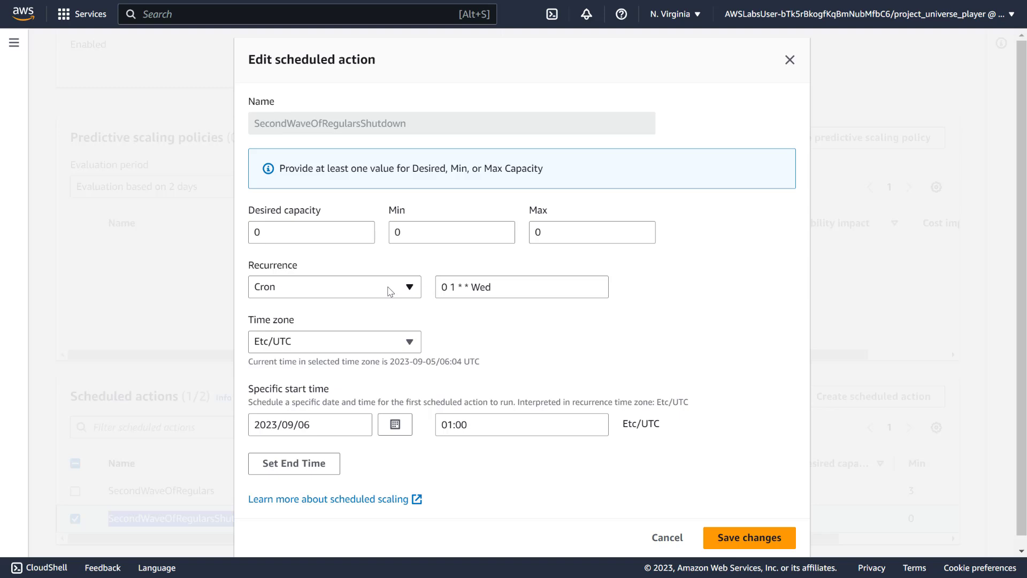
pyautogui.scroll(-1, 391, 292)
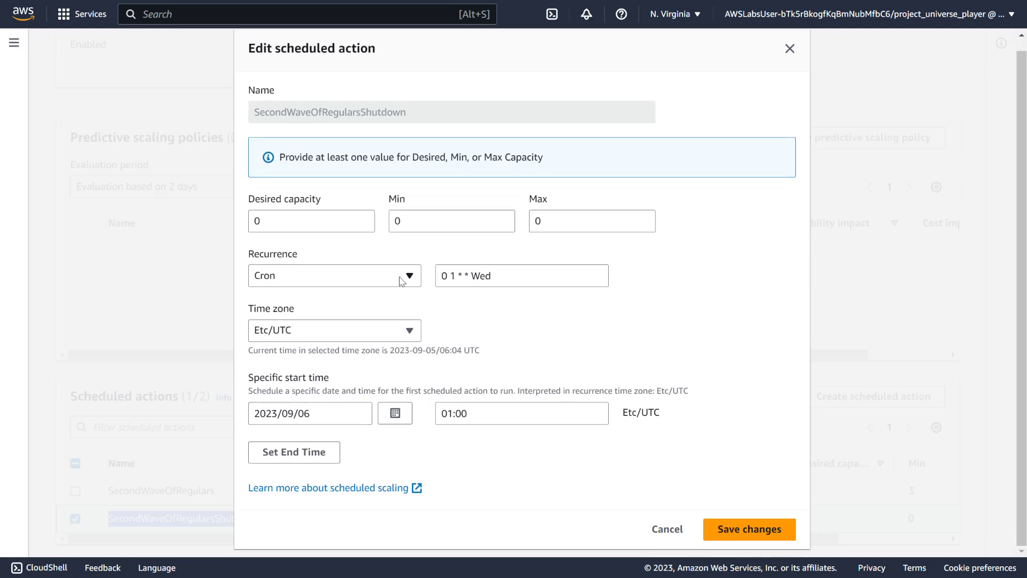
pyautogui.click(401, 281)
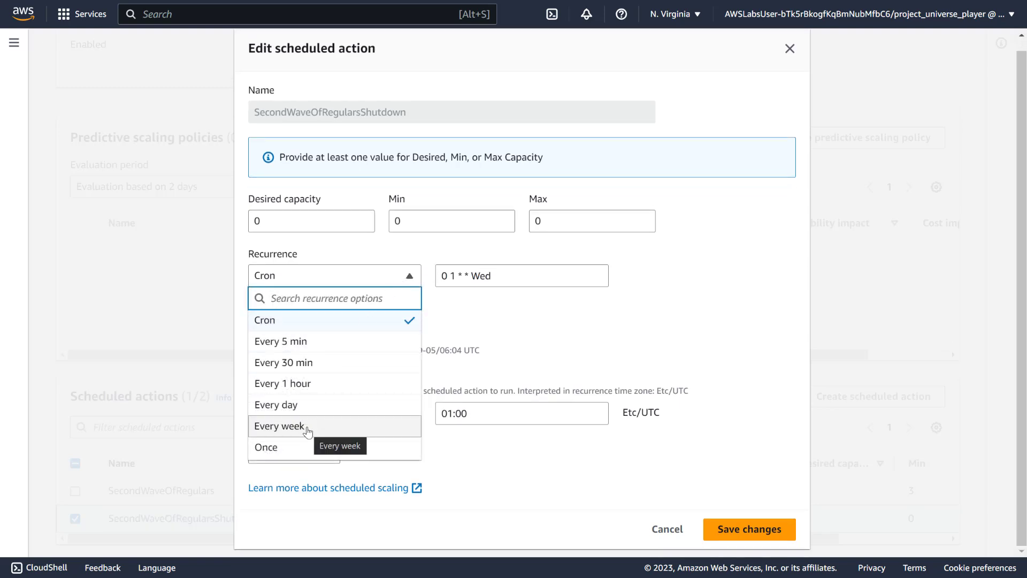
pyautogui.click(314, 407)
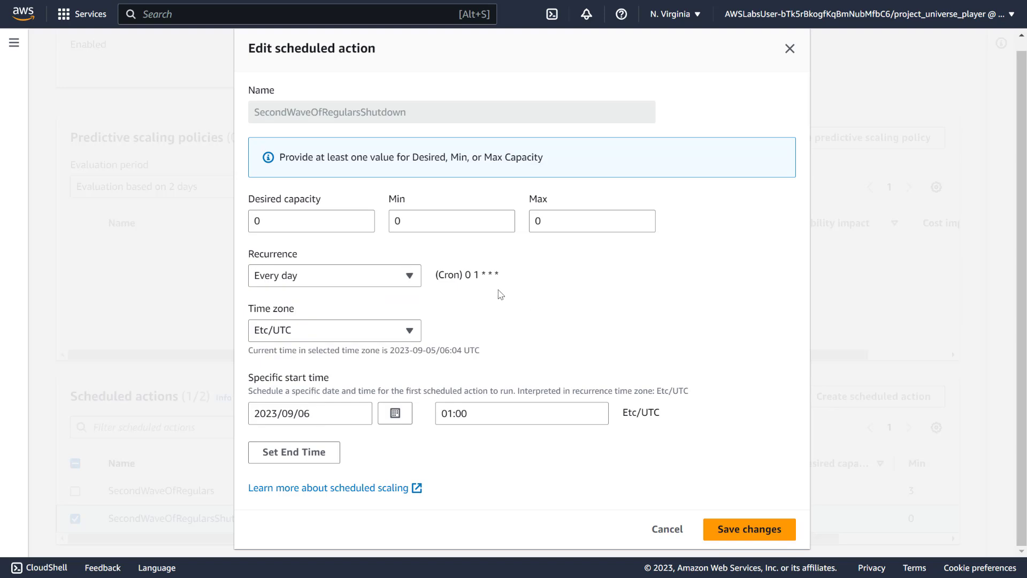
pyautogui.click(749, 530)
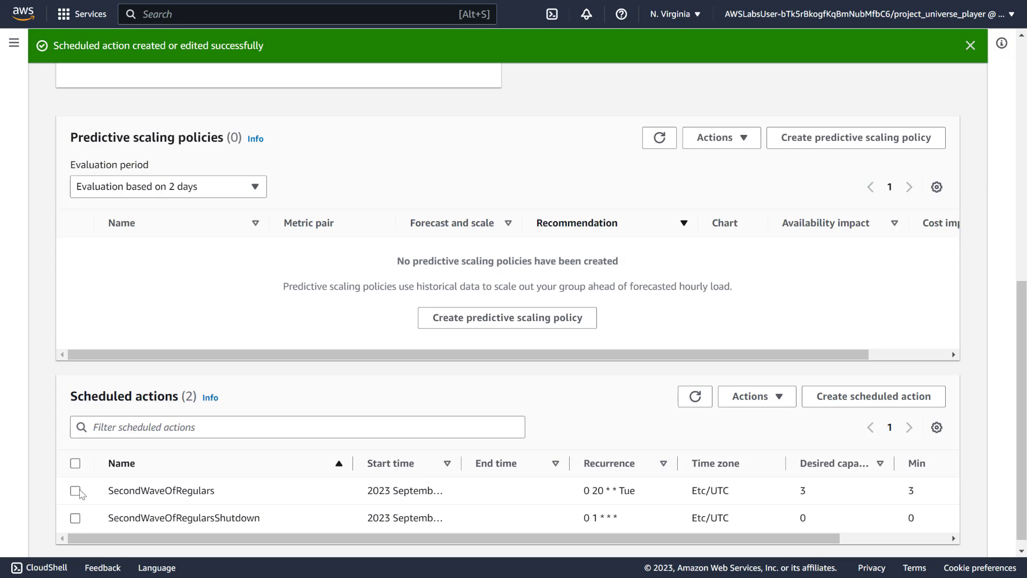
# Change the SecondWaveOfRegulars action's recurrence to Every day, save it, and switch back to AWS Cloud Quest.
pyautogui.click(76, 491)
pyautogui.click(762, 398)
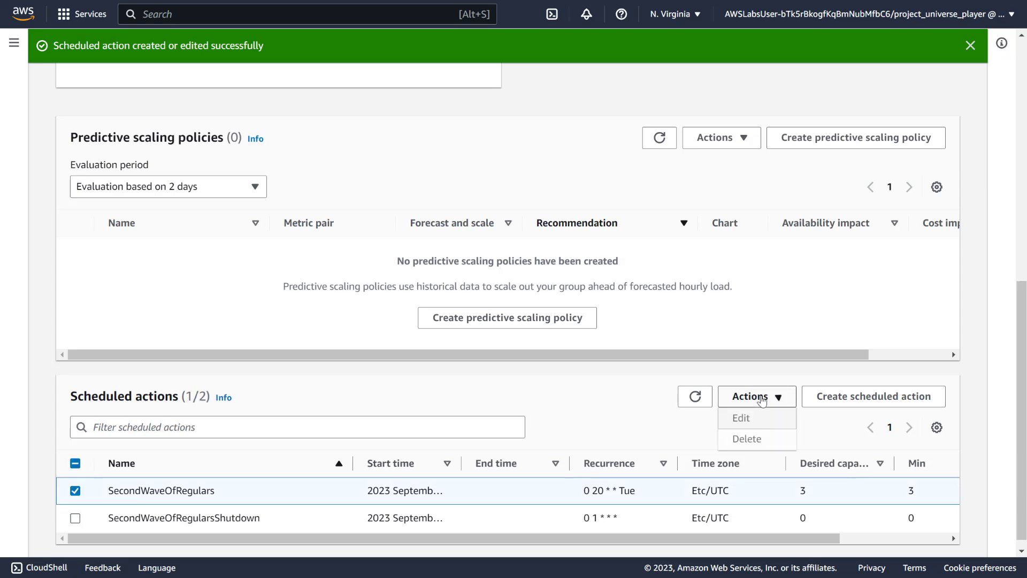
pyautogui.click(766, 419)
pyautogui.click(370, 289)
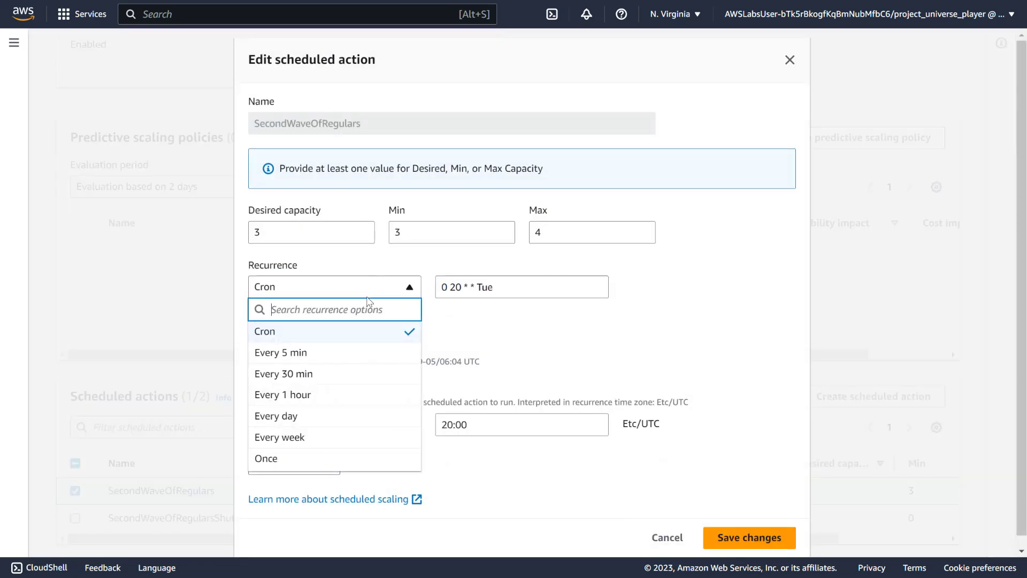
pyautogui.click(320, 421)
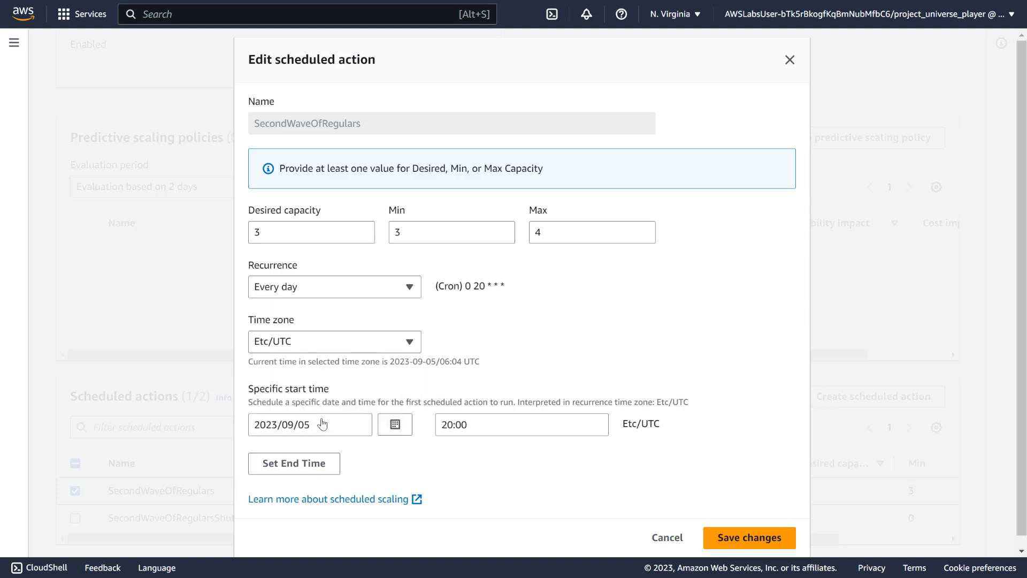
pyautogui.click(749, 538)
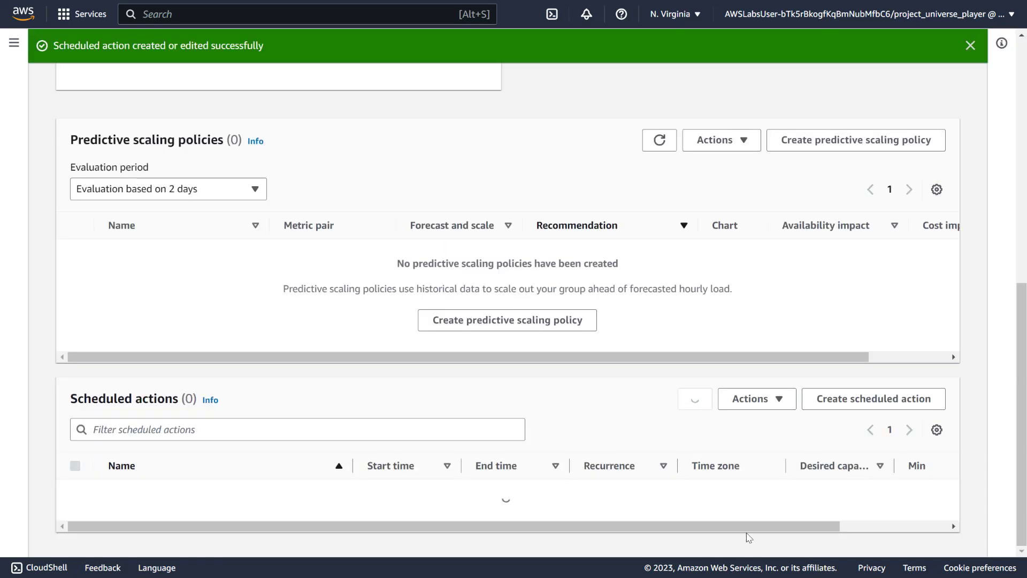
pyautogui.hotkey('alt', 'Tab')
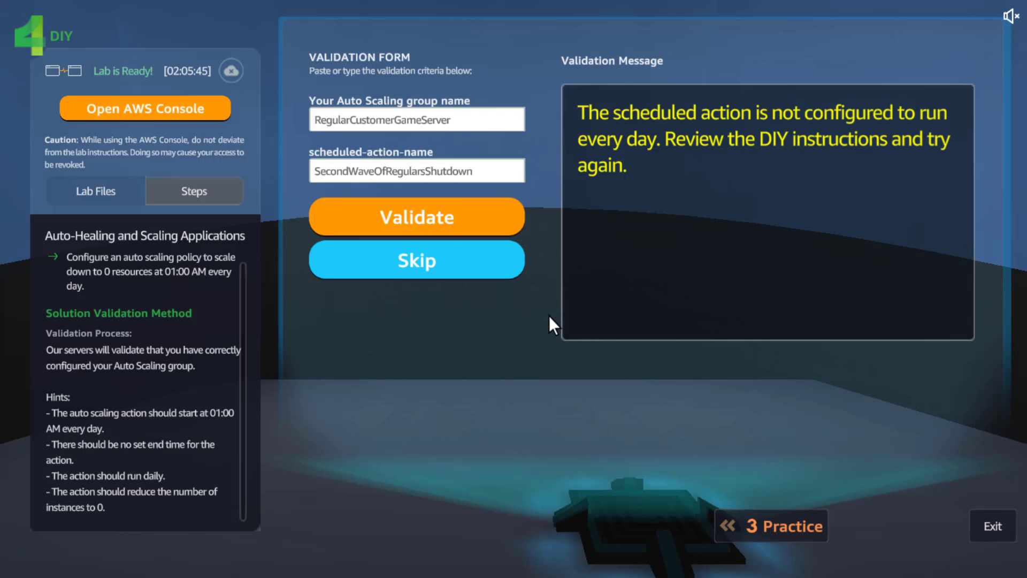
# Validate the DIY solution again, exit to the city and talk to the waiting customer.
pyautogui.click(504, 220)
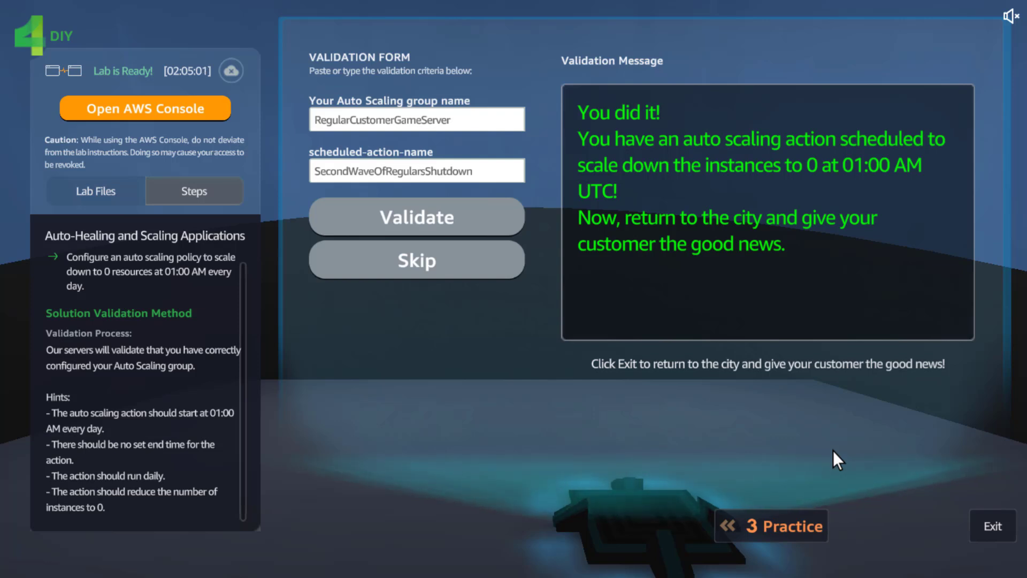
pyautogui.click(991, 522)
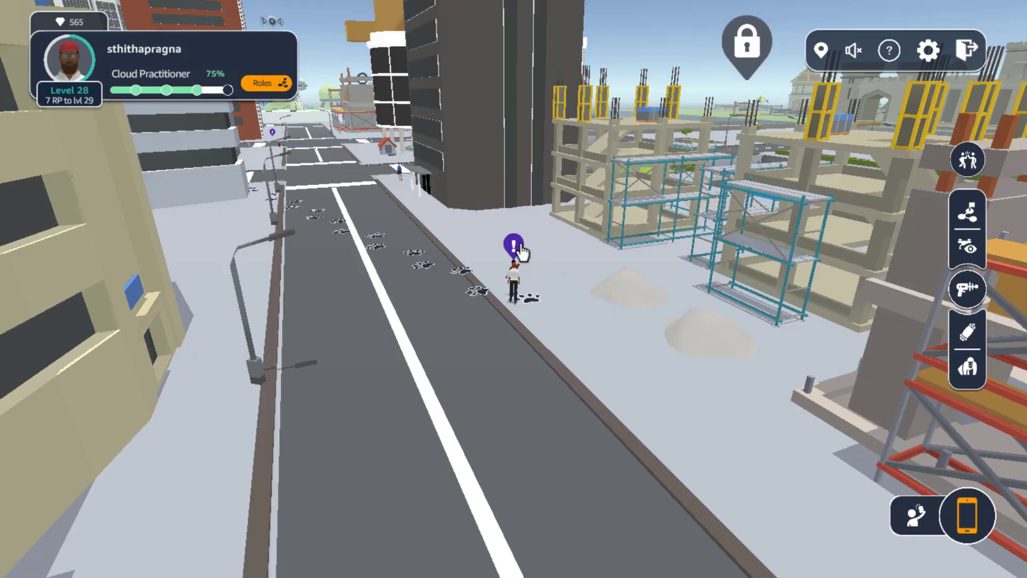
pyautogui.click(519, 248)
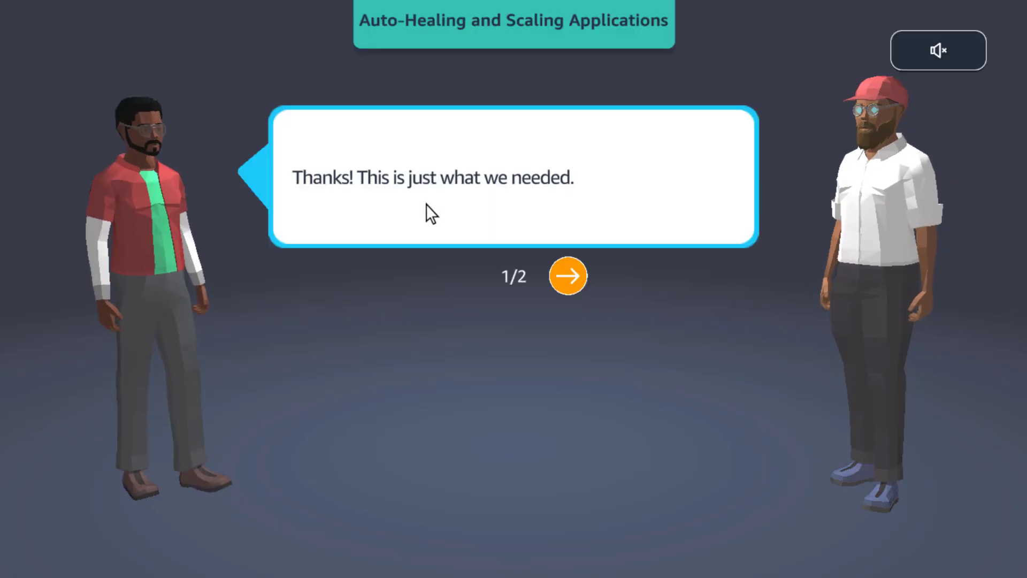
# Continue the customer dialogue, choose Option #2 as the reward building and collect it.
pyautogui.click(573, 276)
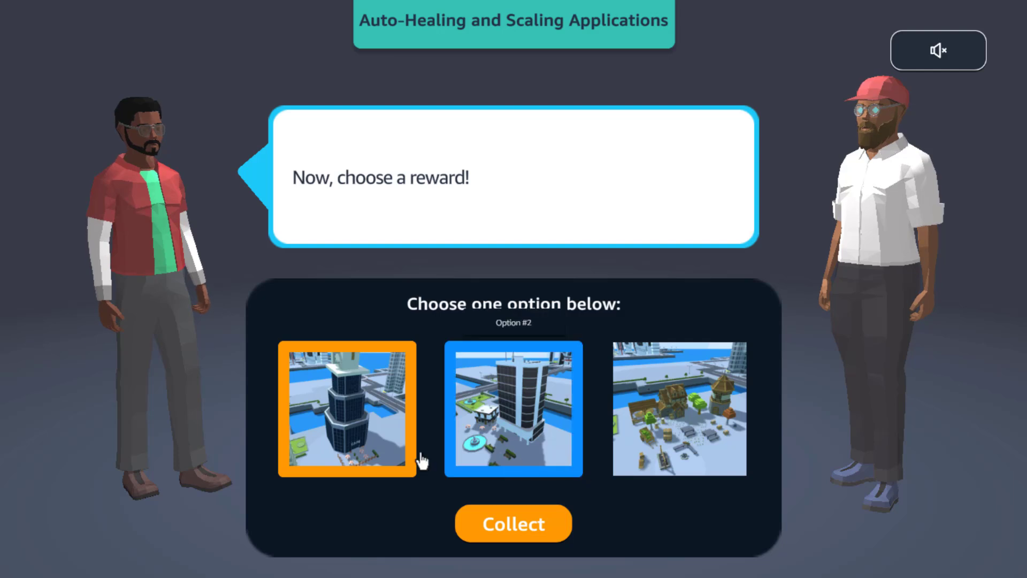
pyautogui.click(482, 452)
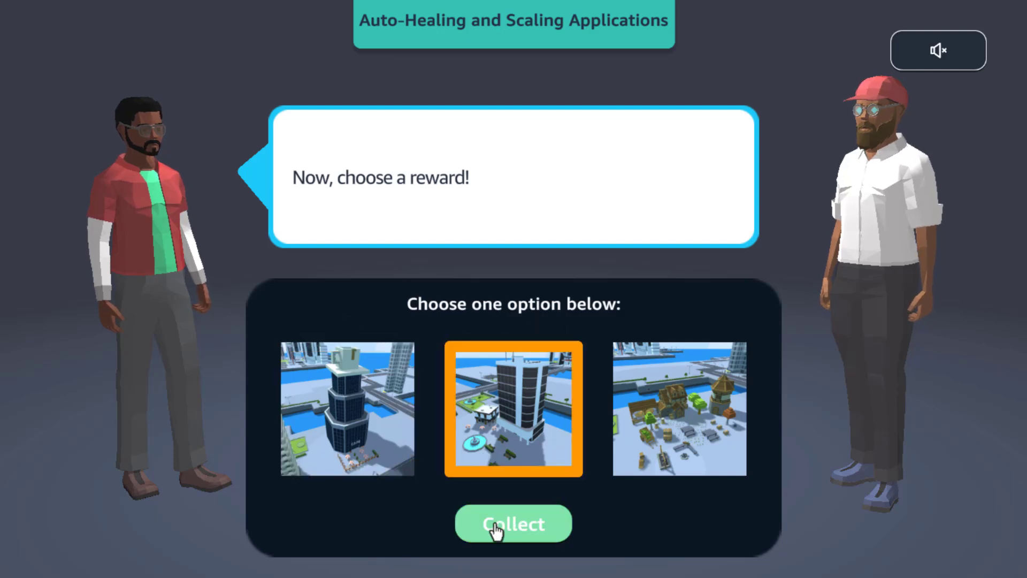
pyautogui.click(497, 529)
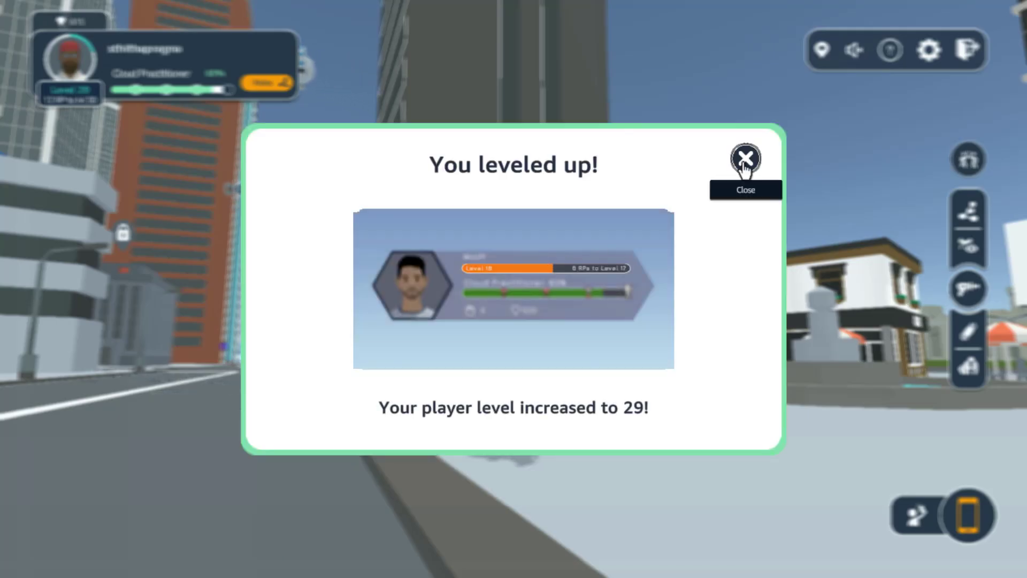
# Dismiss the level-up notice, rate Auto-Healing and Scaling Applications five stars and close the congratulations window.
pyautogui.click(745, 160)
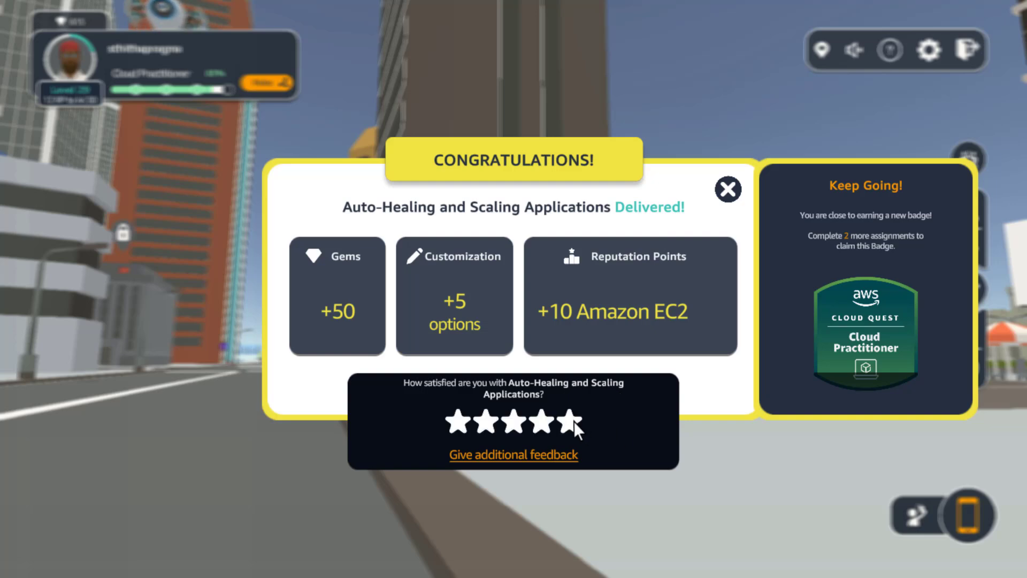
pyautogui.click(573, 421)
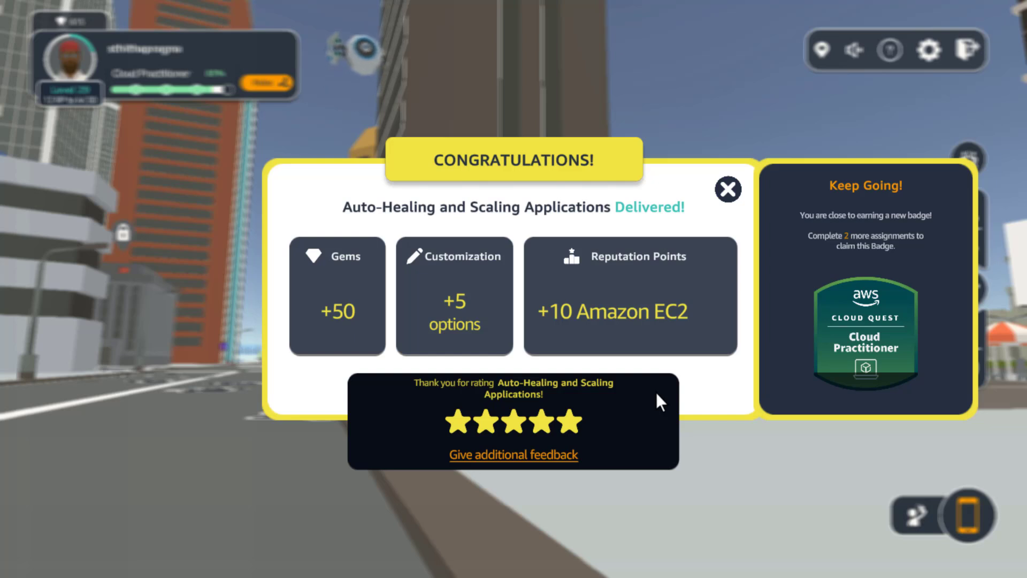
pyautogui.click(729, 189)
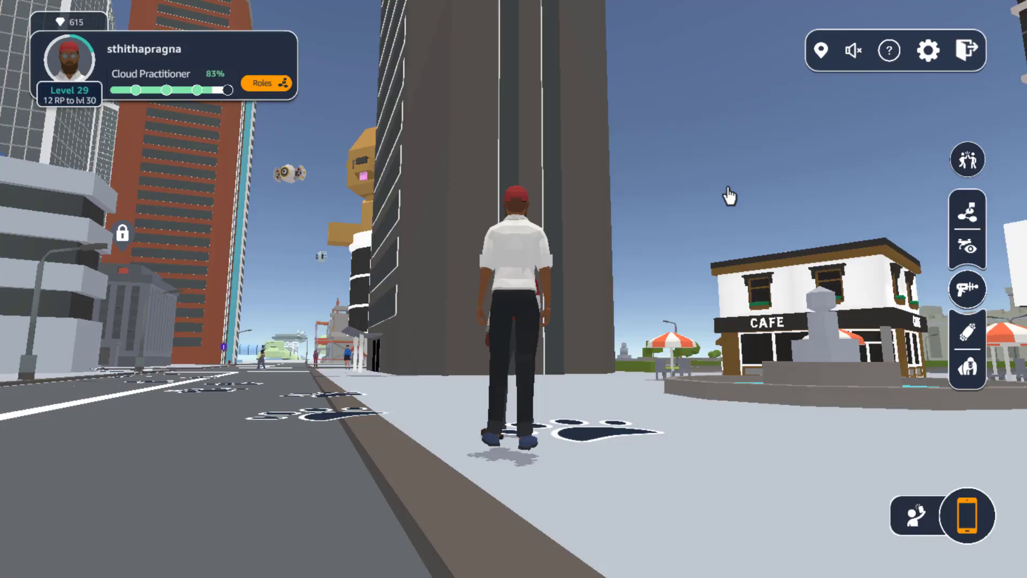
# Enter Drone Capture Mode, shoot down a drone and route directly to it.
pyautogui.moveTo(675, 202); pyautogui.dragTo(540, 290)
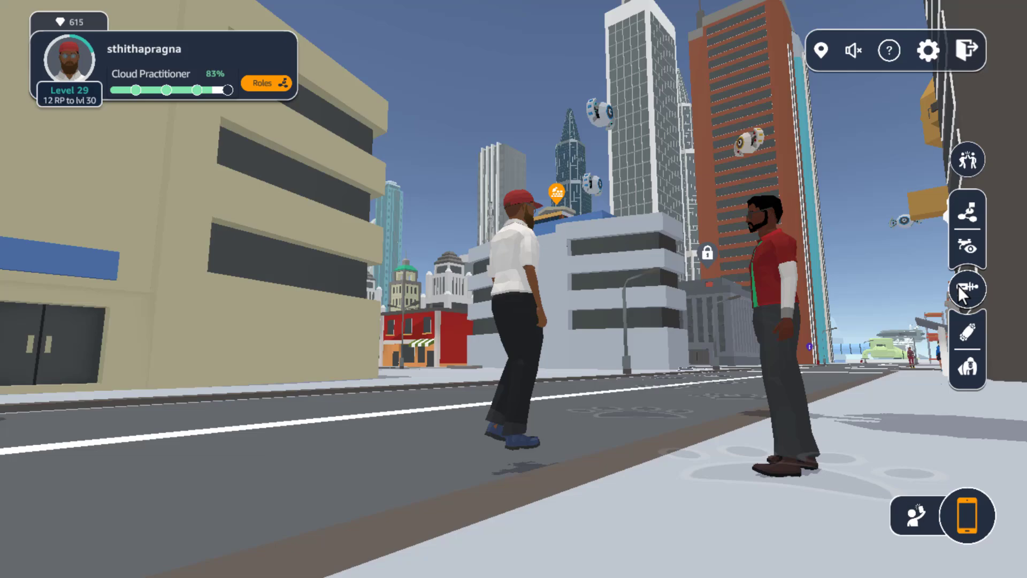
pyautogui.click(959, 288)
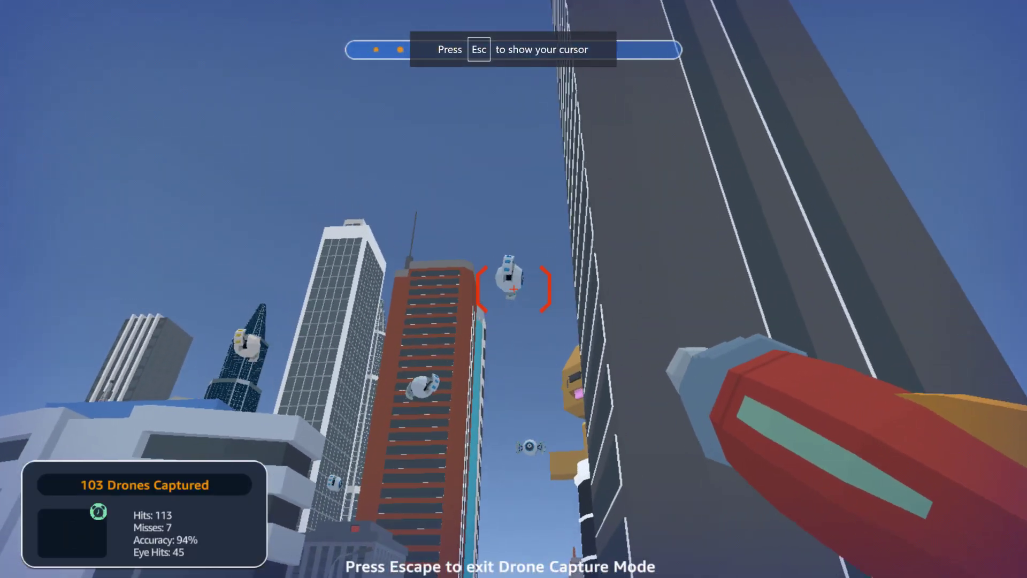
pyautogui.click(514, 289)
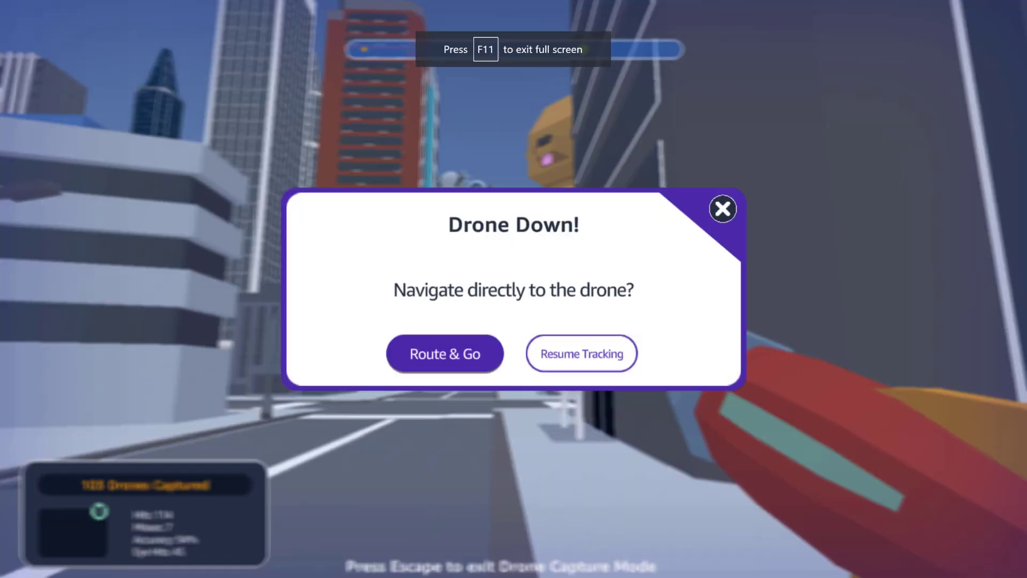
pyautogui.click(473, 342)
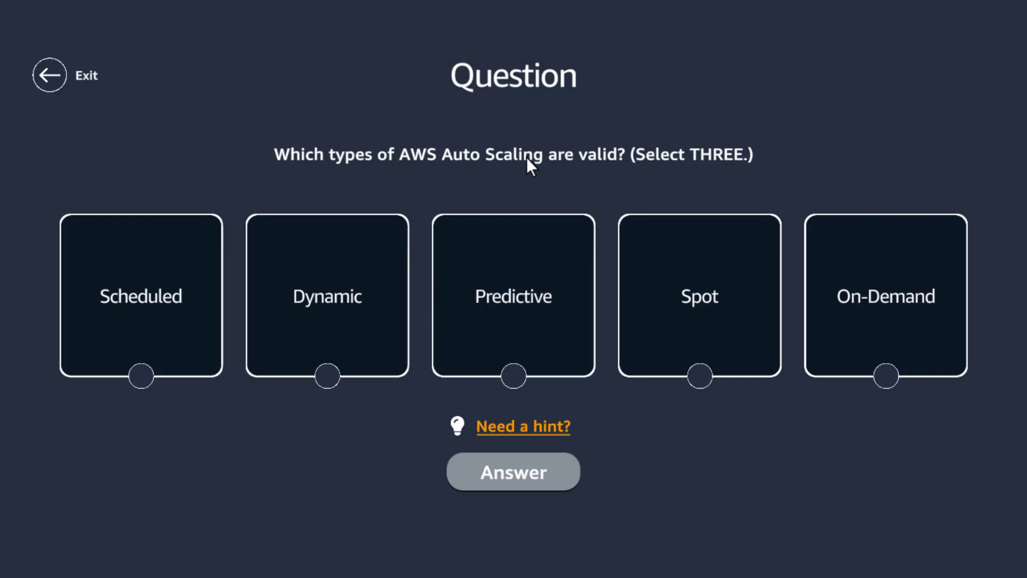
# Answer the AWS Auto Scaling types question with Scheduled, Dynamic and Predictive, and collect the reward.
pyautogui.click(275, 306)
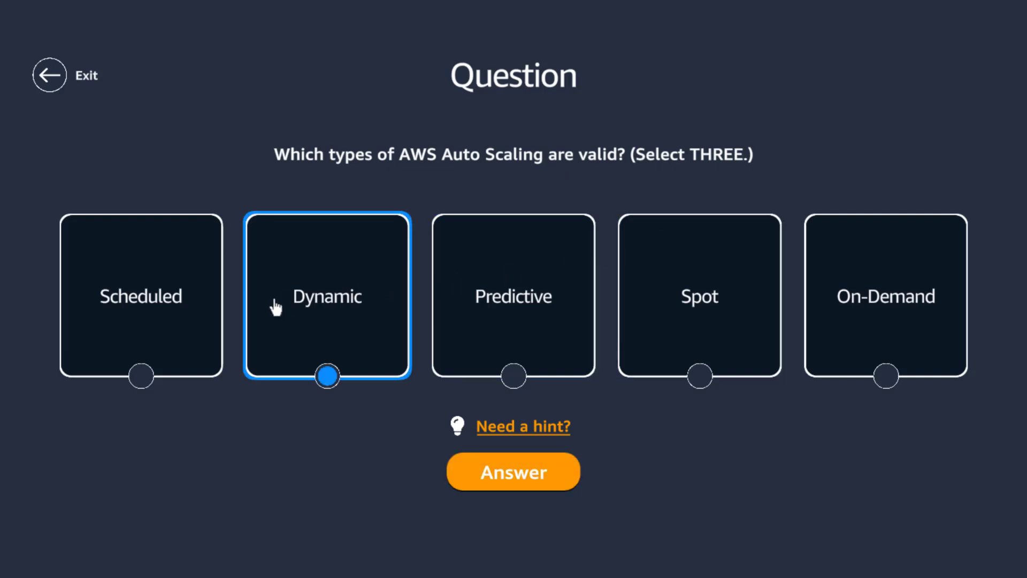
pyautogui.click(160, 298)
pyautogui.click(509, 321)
pyautogui.click(510, 470)
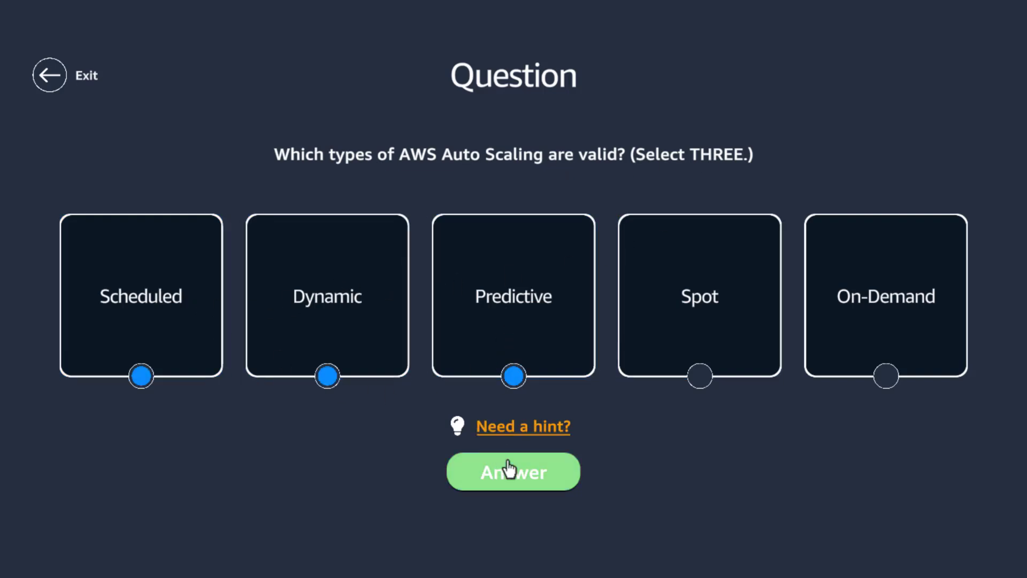
pyautogui.click(510, 470)
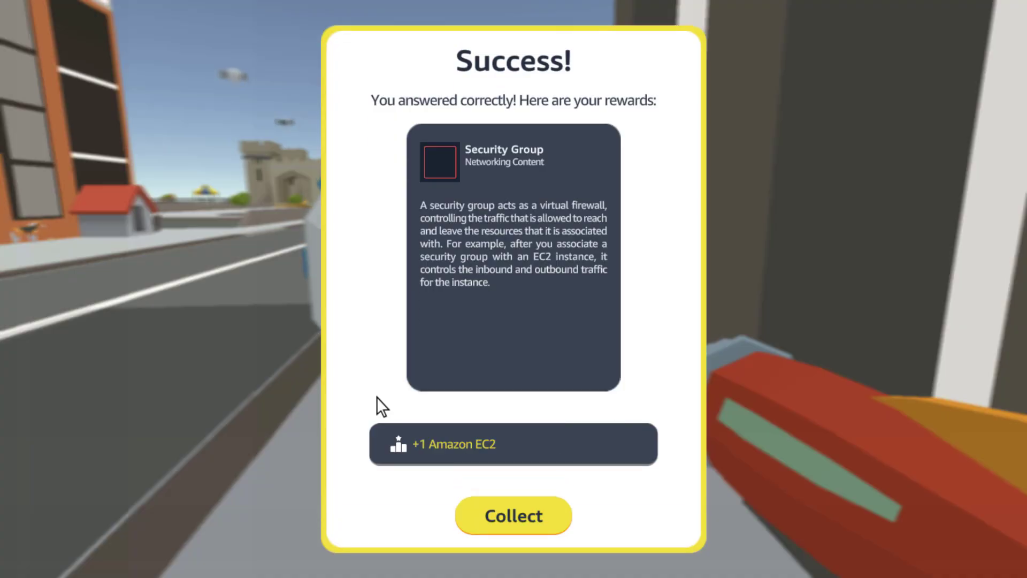
pyautogui.click(535, 531)
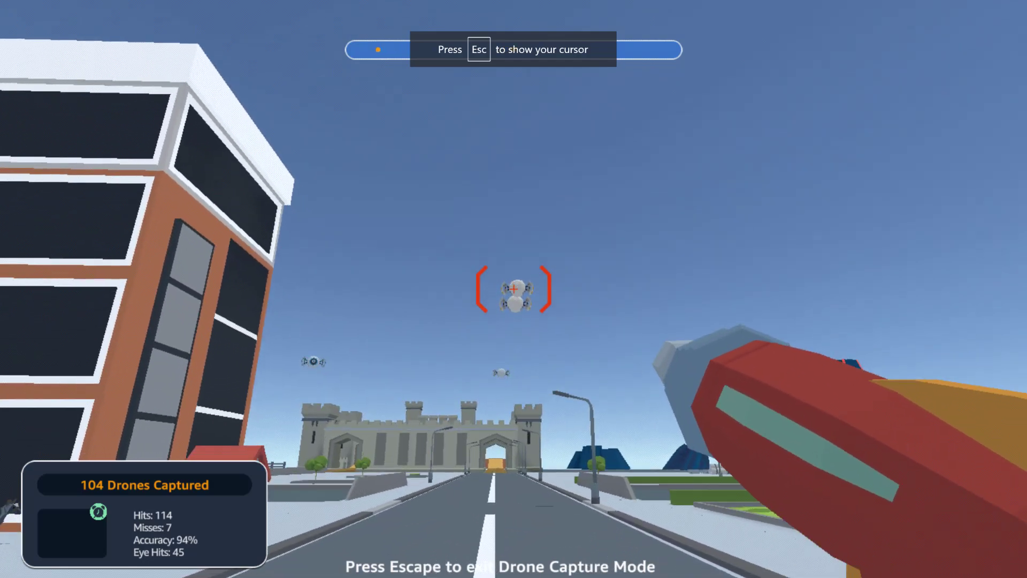
# Shoot down another drone, capture it and open its Highly Available File Storage challenge.
pyautogui.click(513, 289)
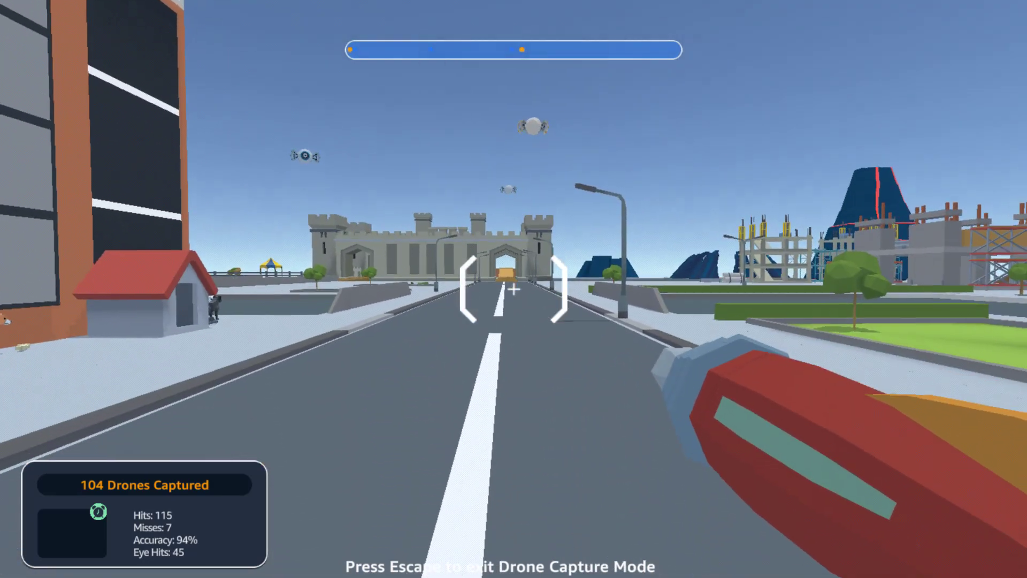
pyautogui.click(488, 367)
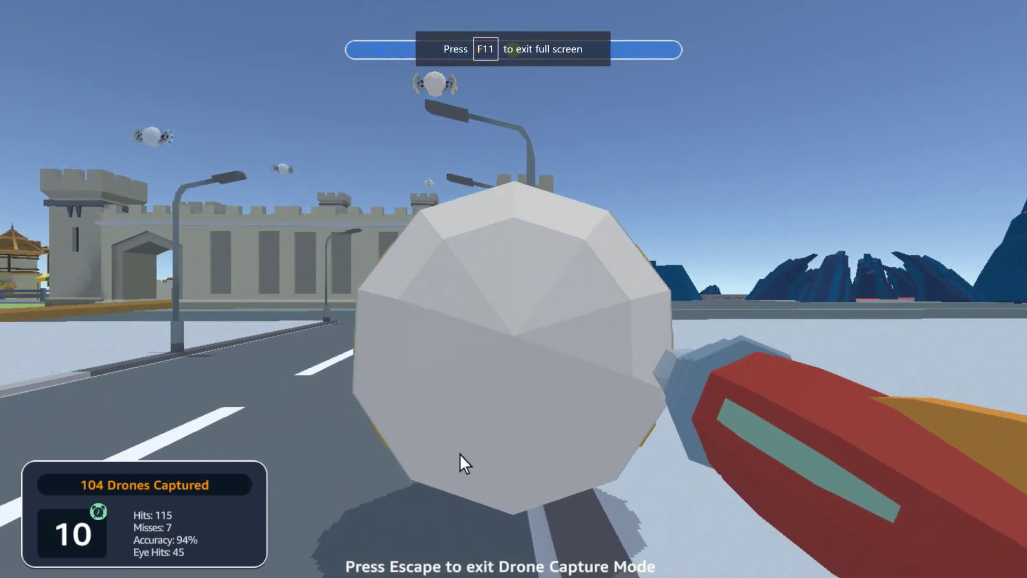
pyautogui.click(460, 454)
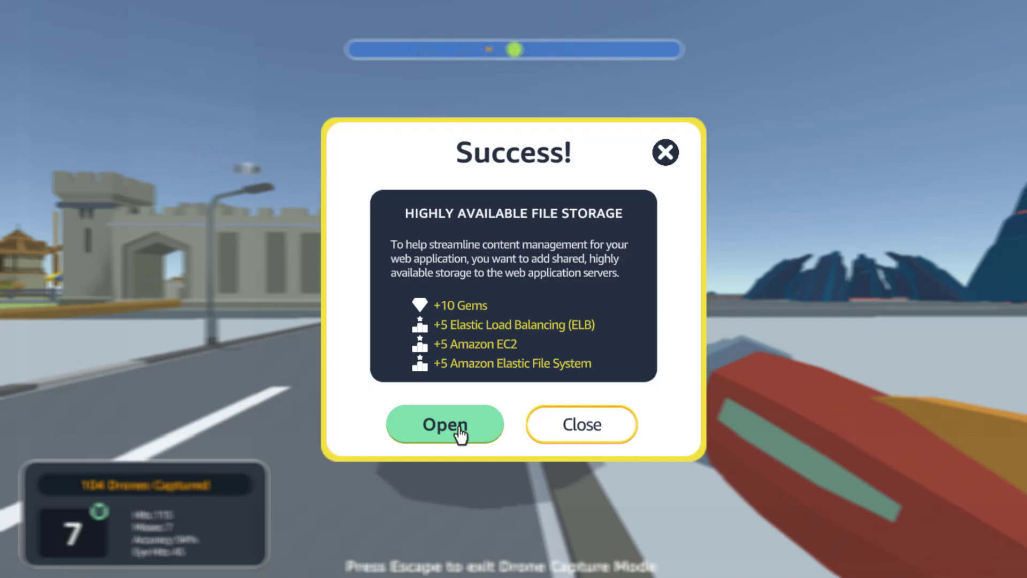
pyautogui.click(461, 434)
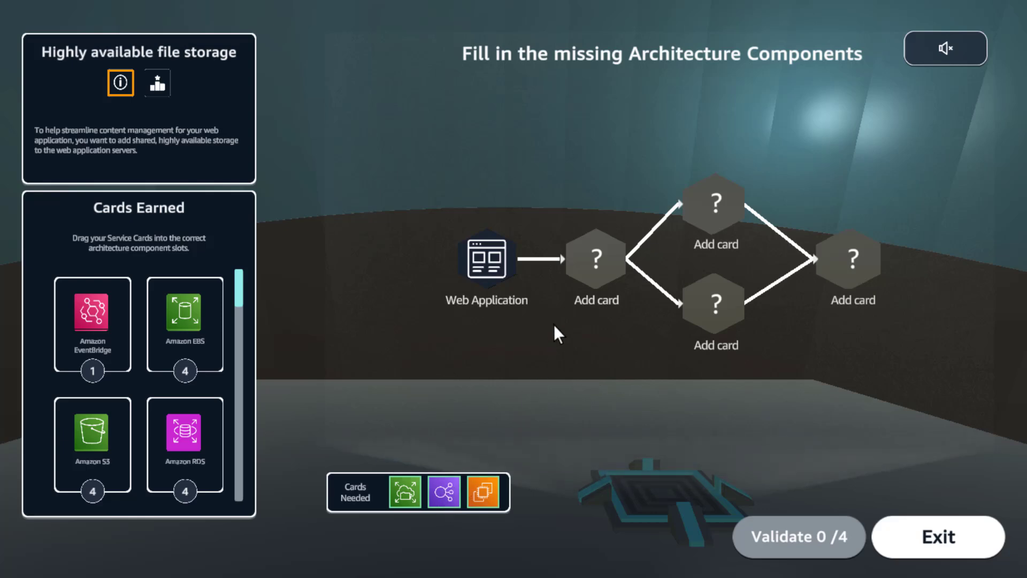
# Place the Elastic Load Balancing card in the empty architecture slot directly after Web Application.
pyautogui.click(597, 254)
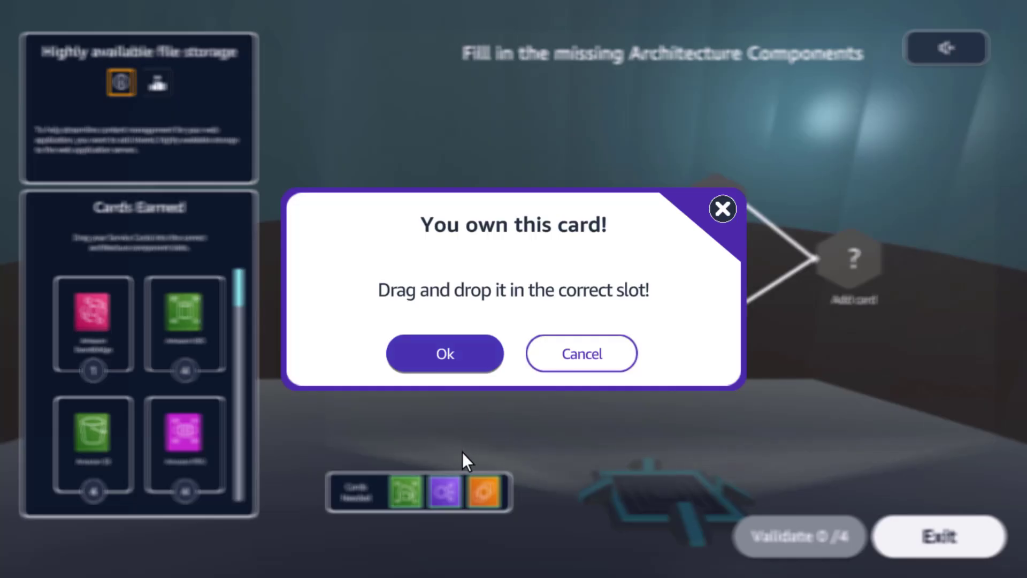
pyautogui.click(538, 370)
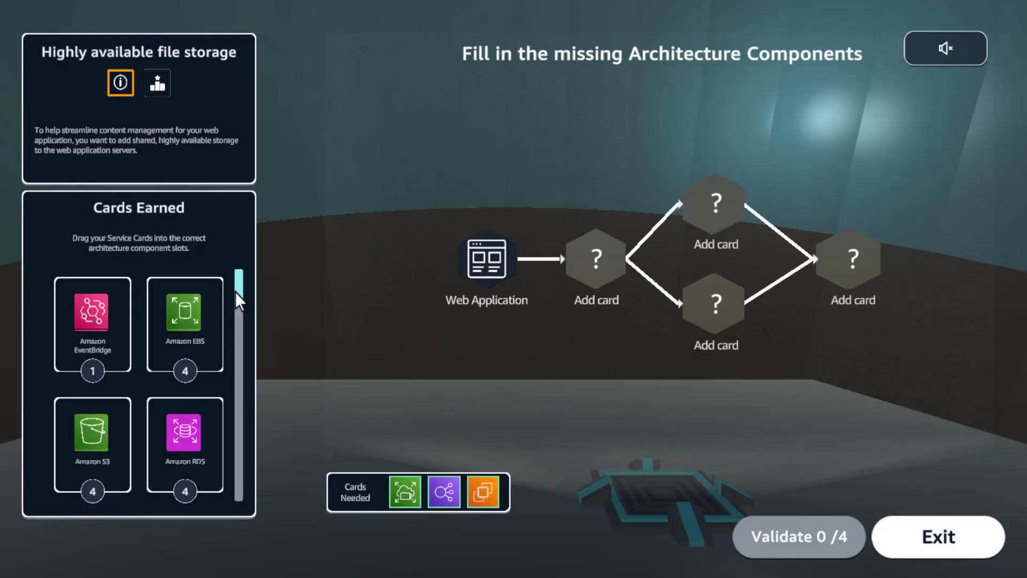
pyautogui.moveTo(236, 291); pyautogui.dragTo(236, 332)
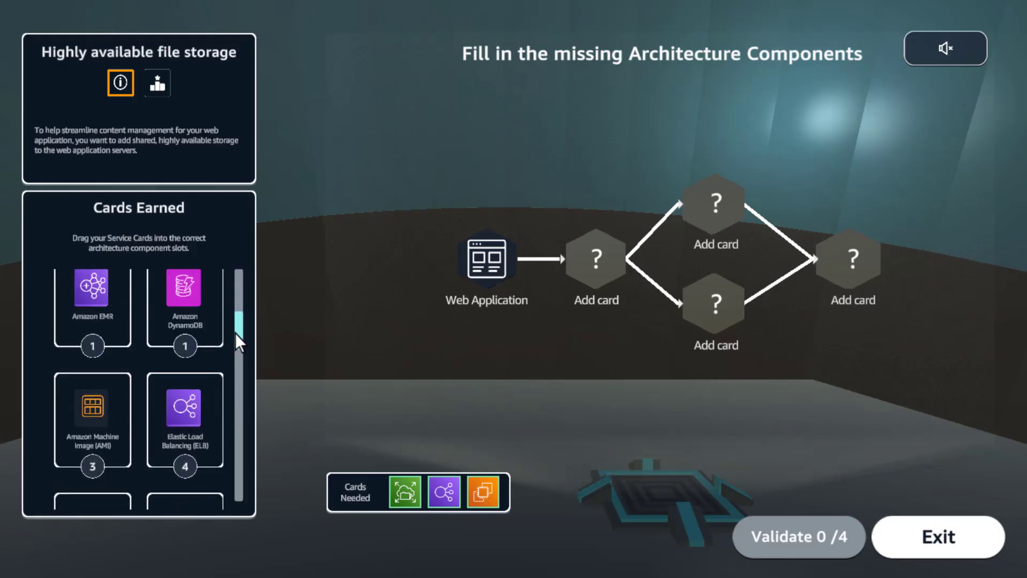
pyautogui.moveTo(183, 415); pyautogui.dragTo(597, 269)
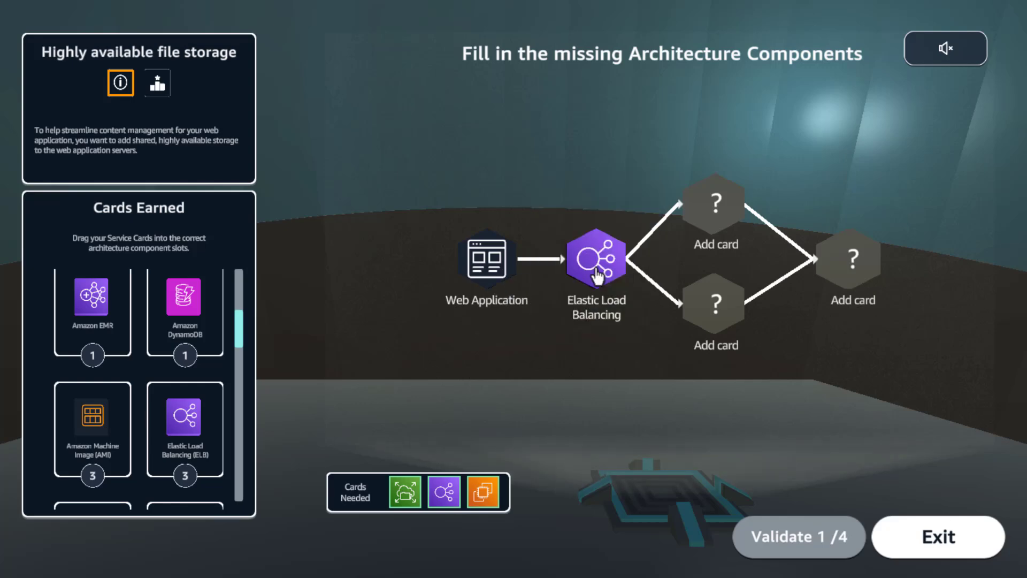
# Place the Amazon Elastic File System card in the final architecture slot and Amazon EC2 cards in both parallel middle slots.
pyautogui.click(402, 497)
pyautogui.click(542, 354)
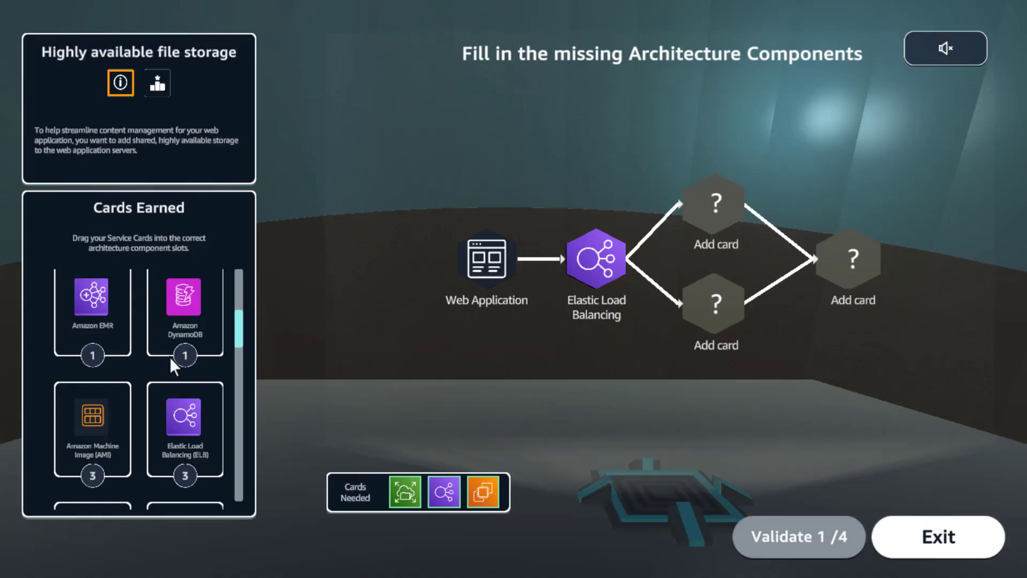
pyautogui.moveTo(235, 335); pyautogui.dragTo(238, 423)
pyautogui.moveTo(92, 313); pyautogui.dragTo(851, 271)
pyautogui.moveTo(242, 421); pyautogui.dragTo(247, 374)
pyautogui.moveTo(107, 401); pyautogui.dragTo(714, 214)
pyautogui.moveTo(92, 404); pyautogui.dragTo(715, 305)
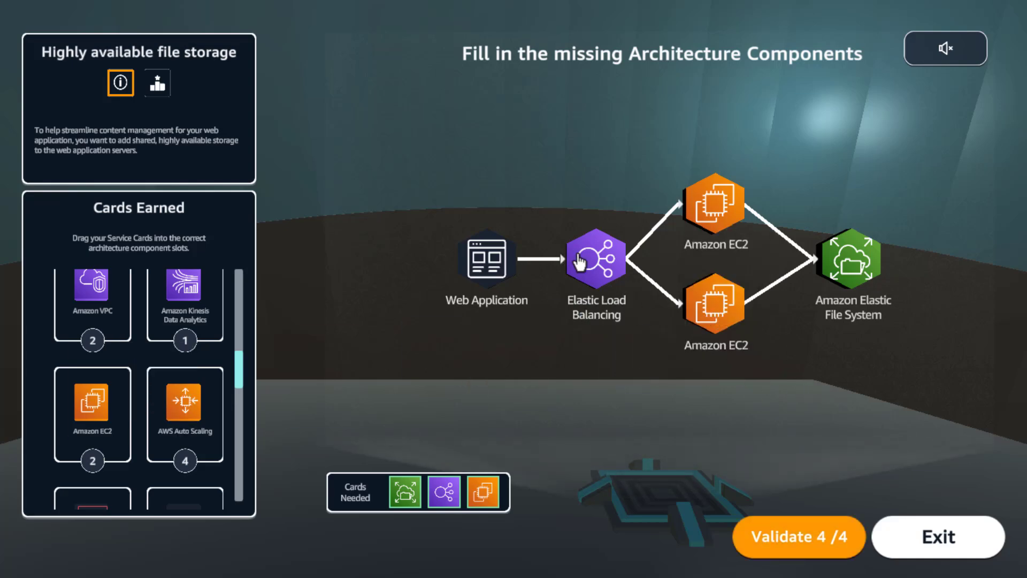